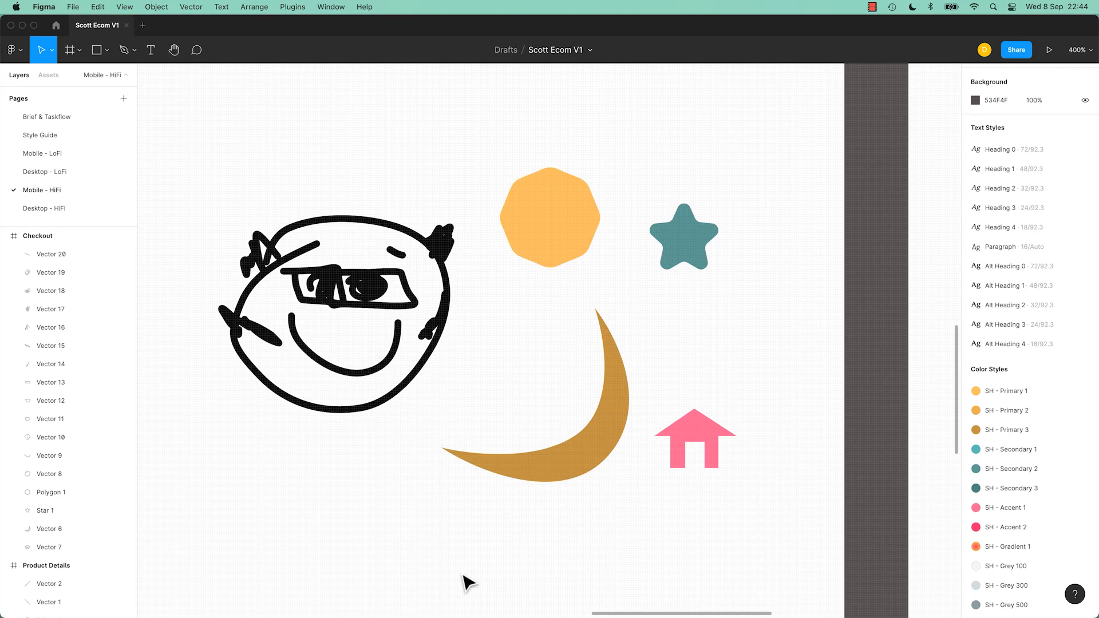
- Delete all the sample drawings from the Checkout frame
left_click_drag(197, 167, 422, 414)
key("Delete")
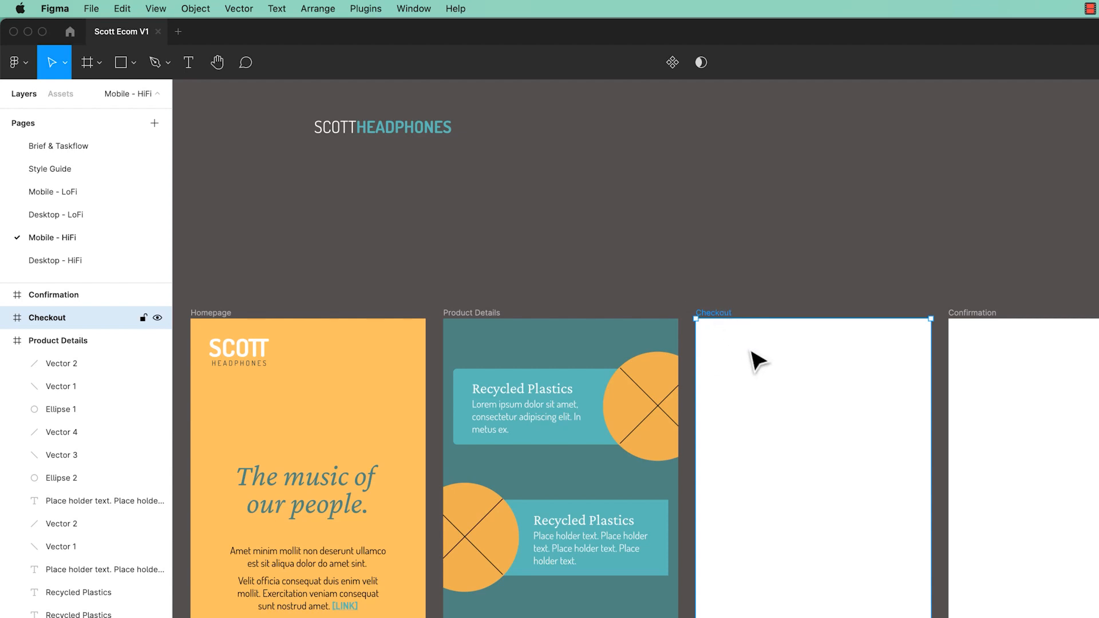
- Sketch a rough house outline freehand with the Pencil tool in the upper part of the Checkout frame
key("shift+2")
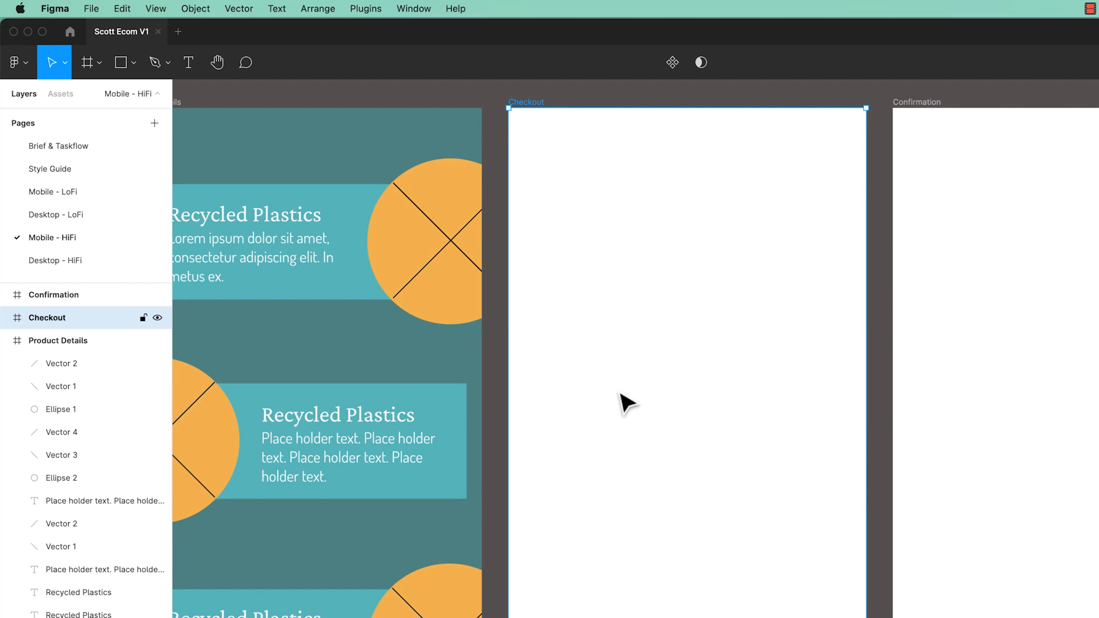
left_click(168, 63)
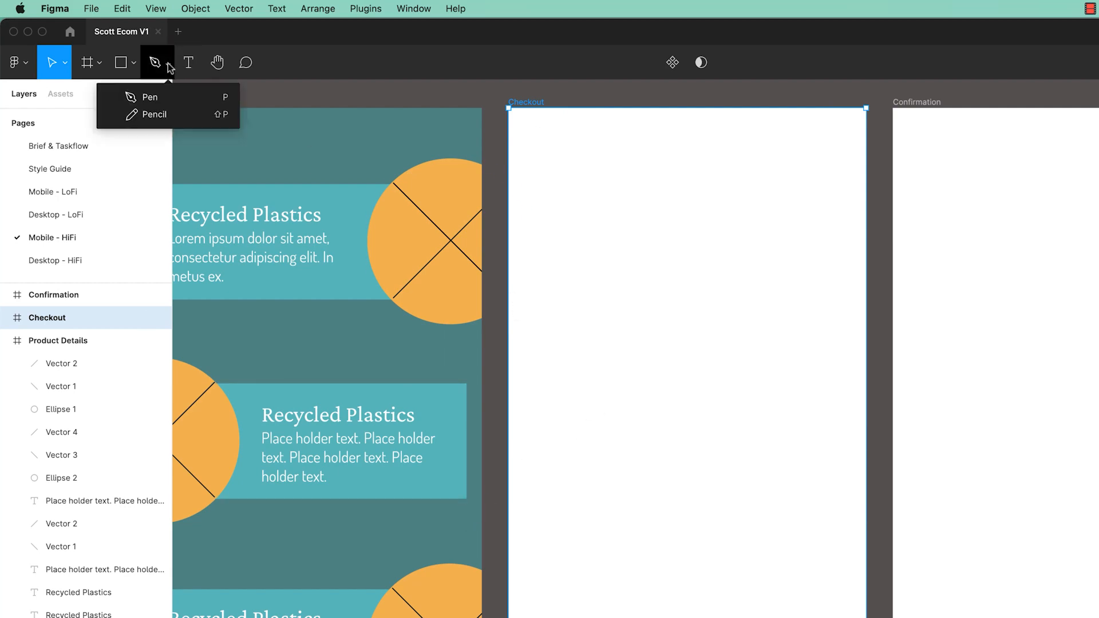
left_click(153, 116)
mouse_move(748, 317)
left_mouse_down()
mouse_move(631, 198)
mouse_move(628, 241)
mouse_move(693, 303)
mouse_move(690, 234)
mouse_move(626, 170)
left_mouse_up()
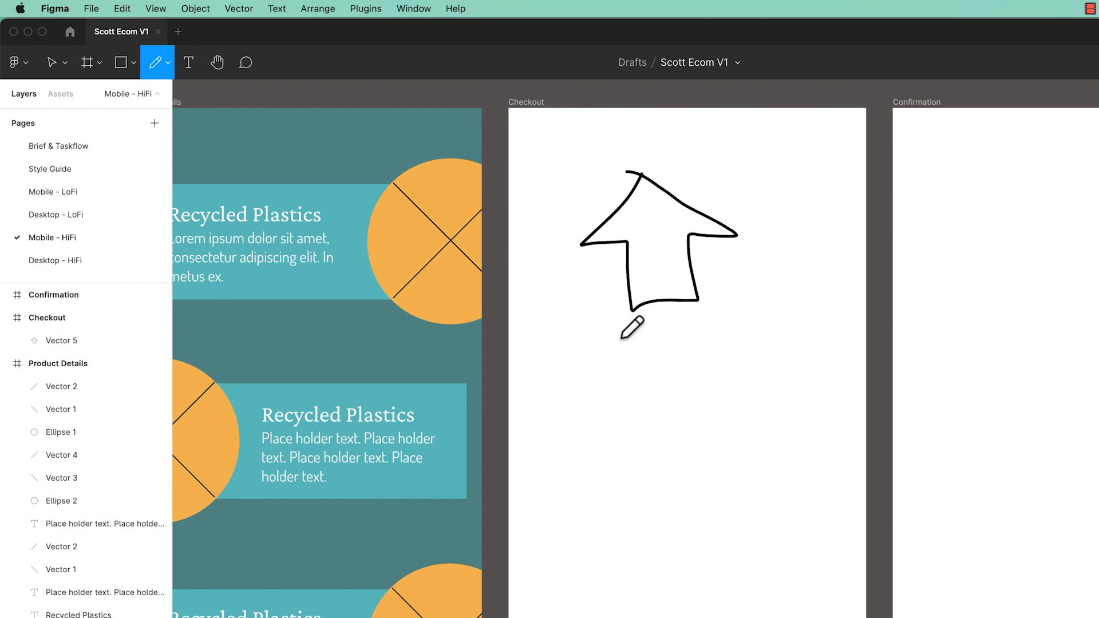
mouse_move(622, 336)
left_mouse_down()
mouse_move(558, 399)
mouse_move(620, 397)
mouse_move(619, 457)
mouse_move(709, 458)
mouse_move(660, 412)
left_mouse_up()
- Select the freehand pencil sketches in the Checkout frame and delete them
key("v")
left_click_drag(793, 163, 537, 581)
key("Delete")
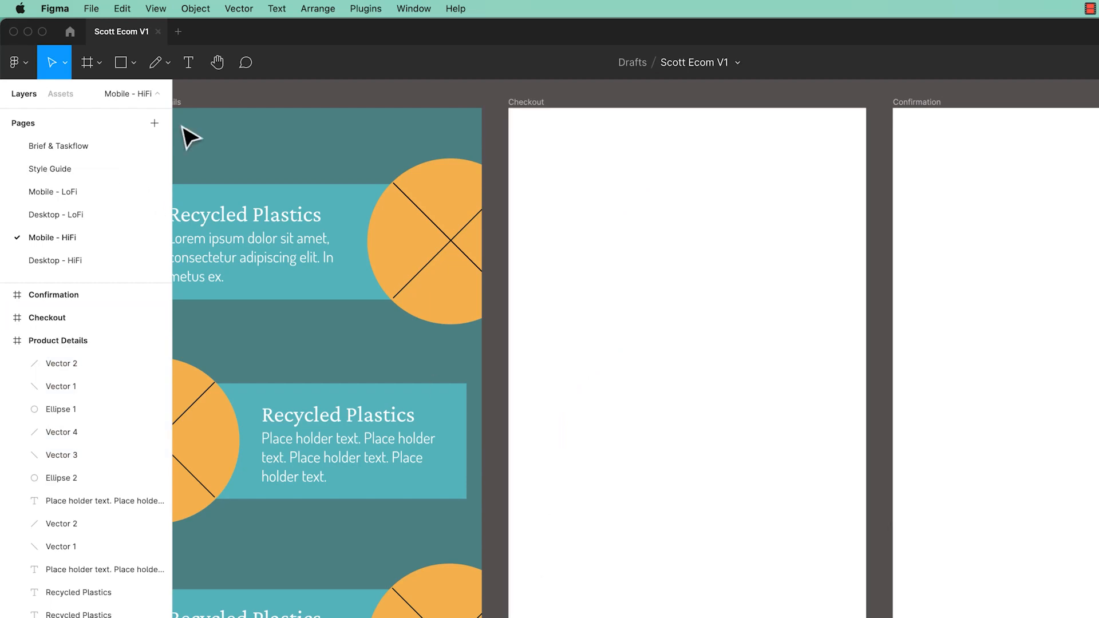
- Draw a closed house outline of about 111 × 91 with straight Pen tool segments in the Checkout frame, with a peaked roof and rectangular base
left_click(169, 64)
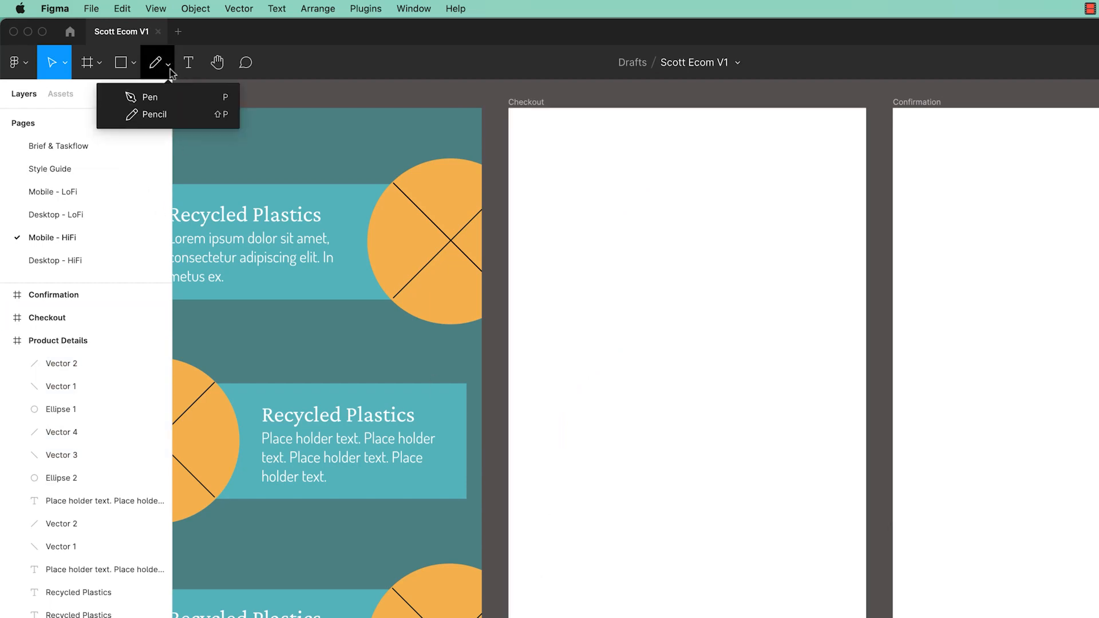
left_click(139, 101)
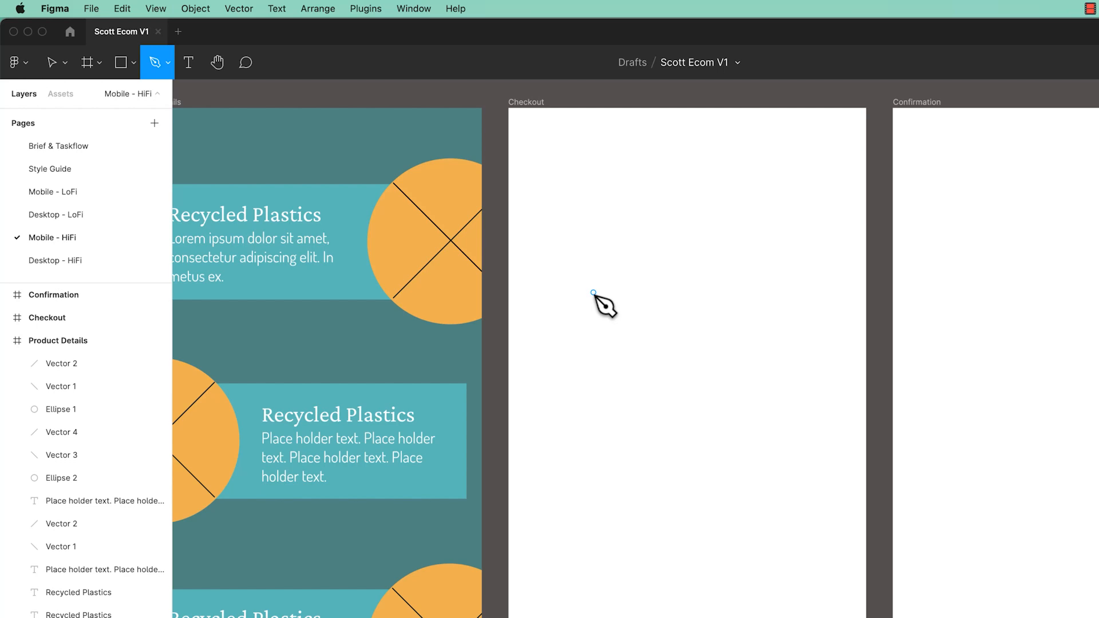
key("super+equal")
key("super+equal")
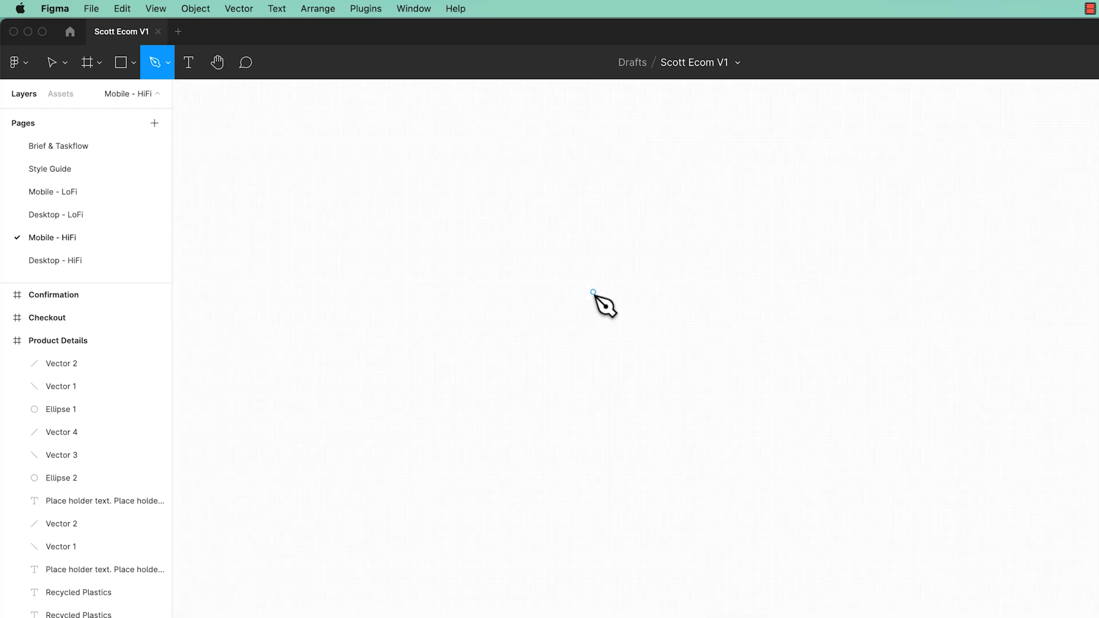
left_click(517, 198)
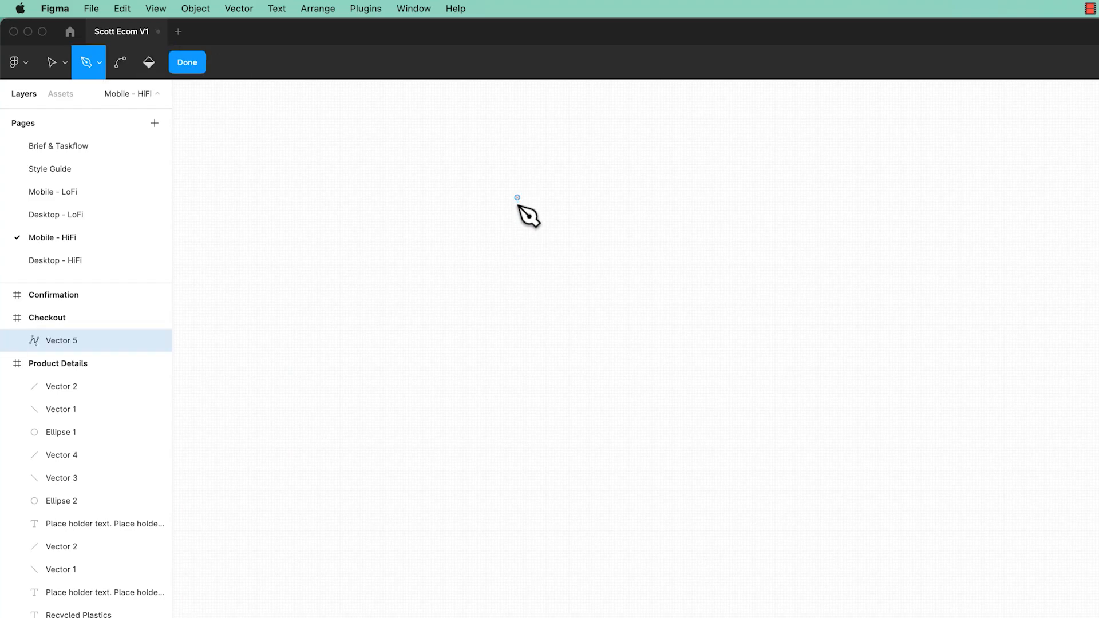
left_click(358, 335)
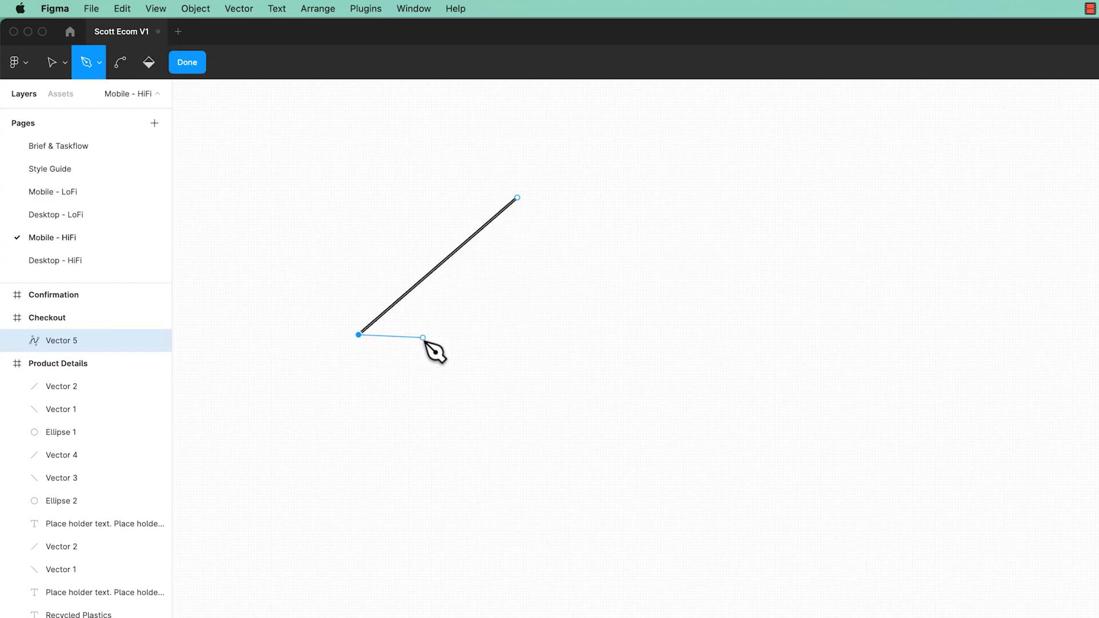
left_click(428, 334)
left_click(429, 458)
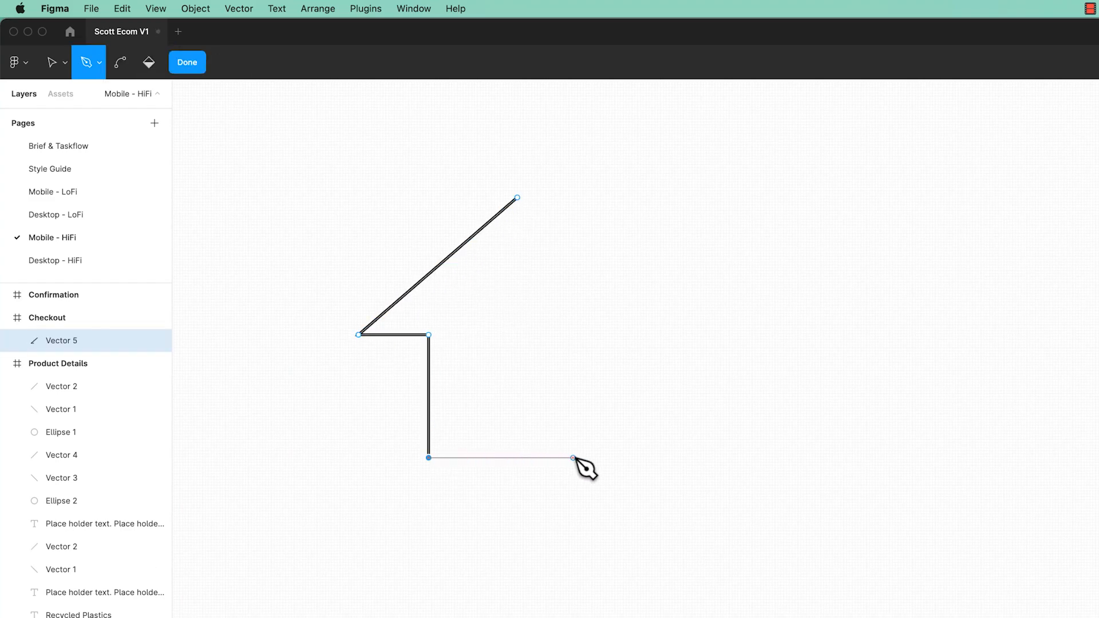
left_click(583, 458)
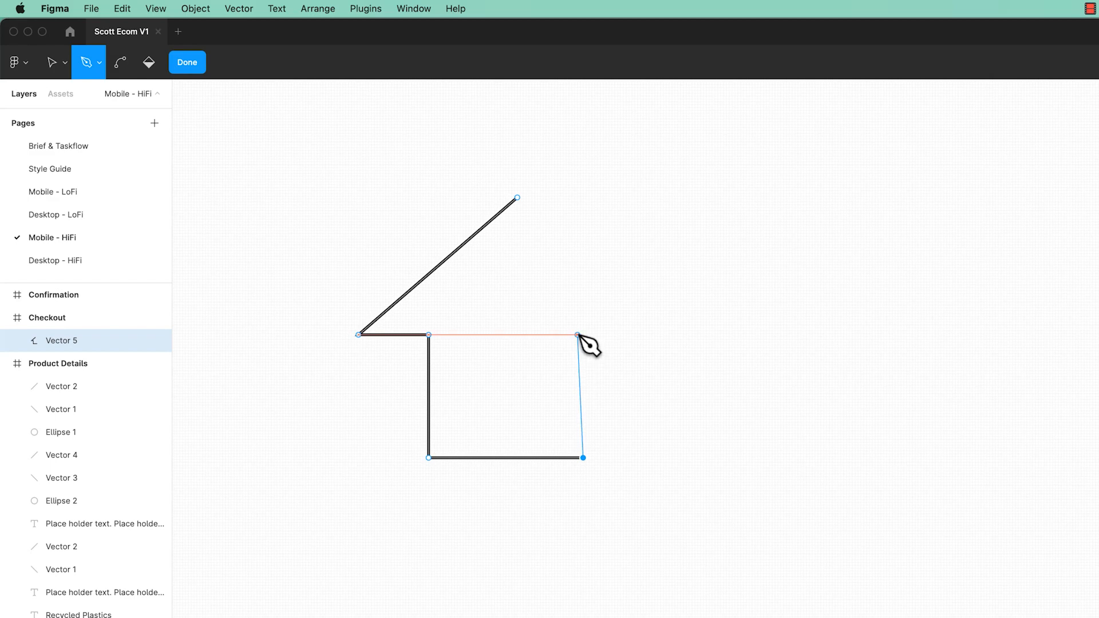
left_click(583, 335)
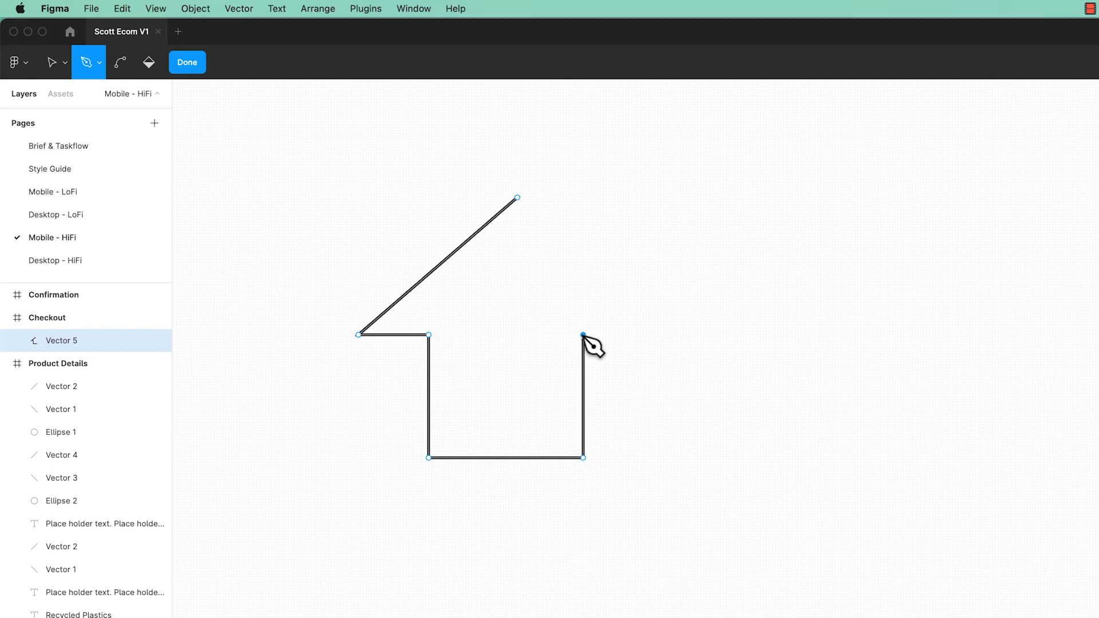
left_click(675, 335)
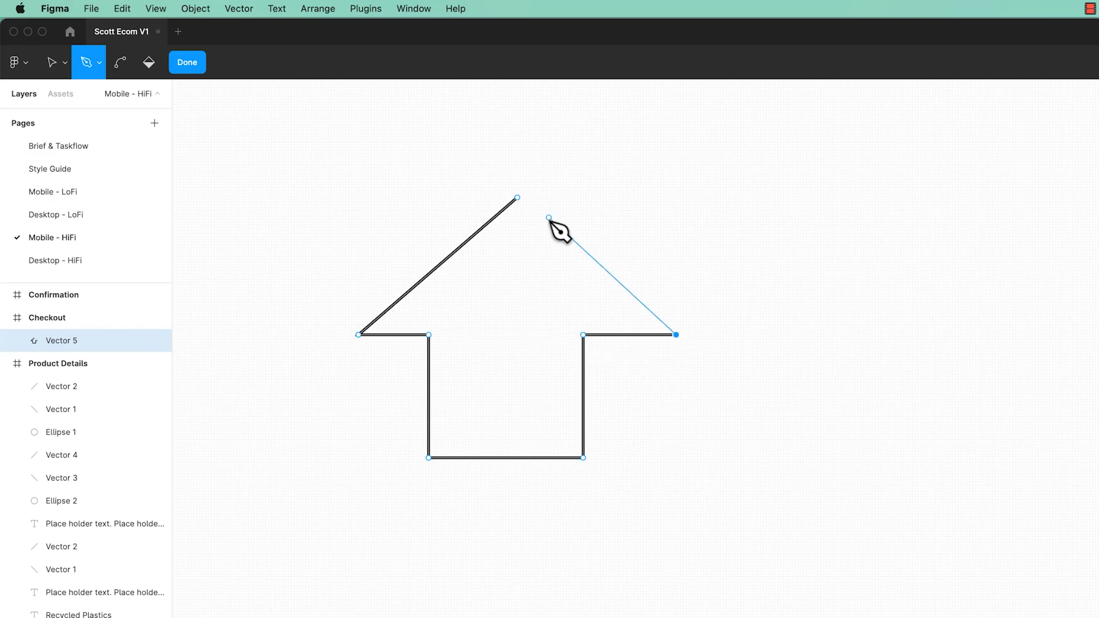
left_click(518, 199)
key("super+z")
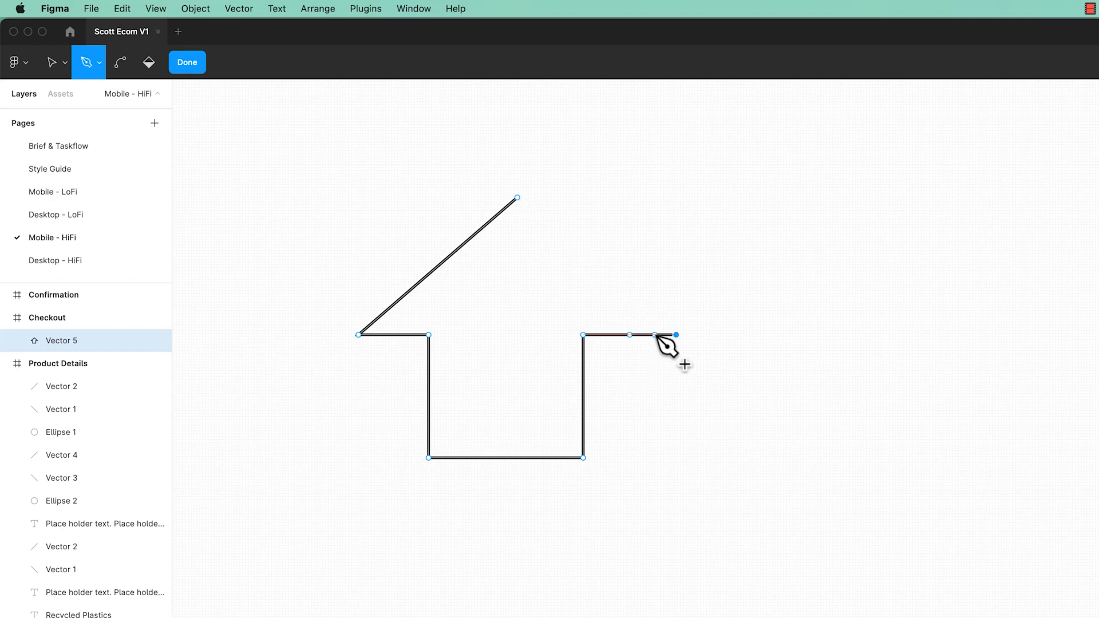
left_click(517, 198)
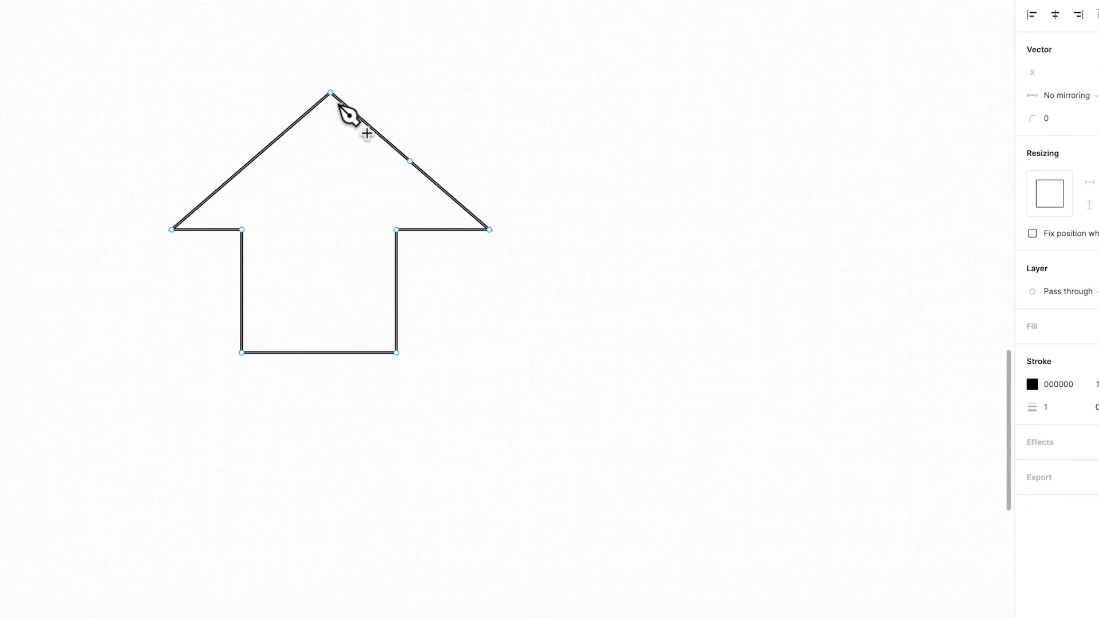
- Add a solid fill to the house outline and set its colour to red EA4343
left_click(1081, 277)
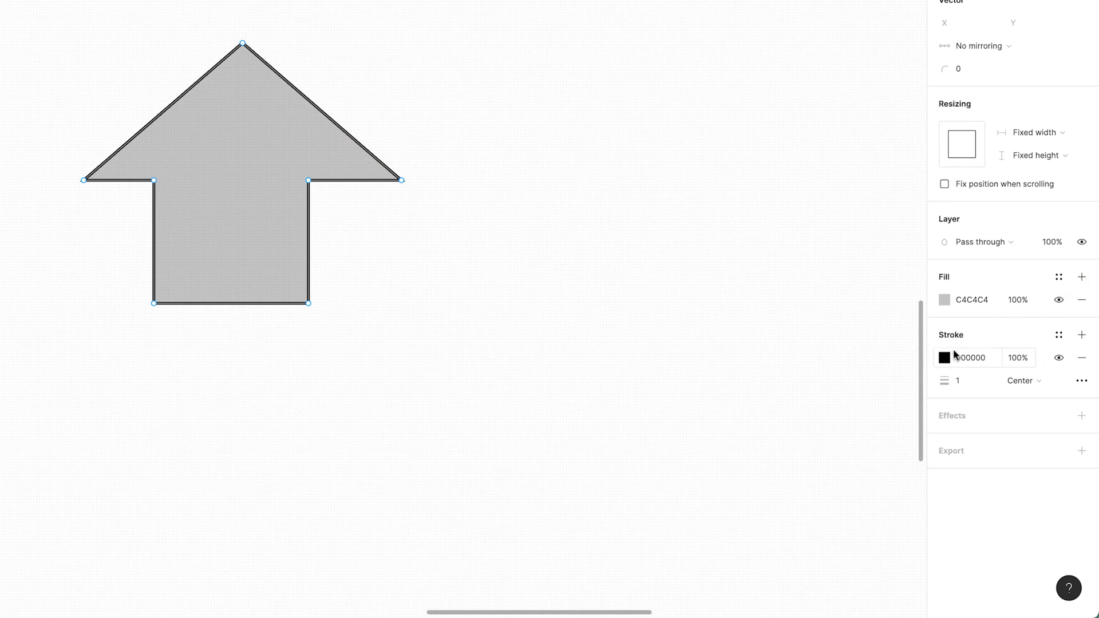
left_click(944, 300)
left_click(797, 328)
left_click(877, 274)
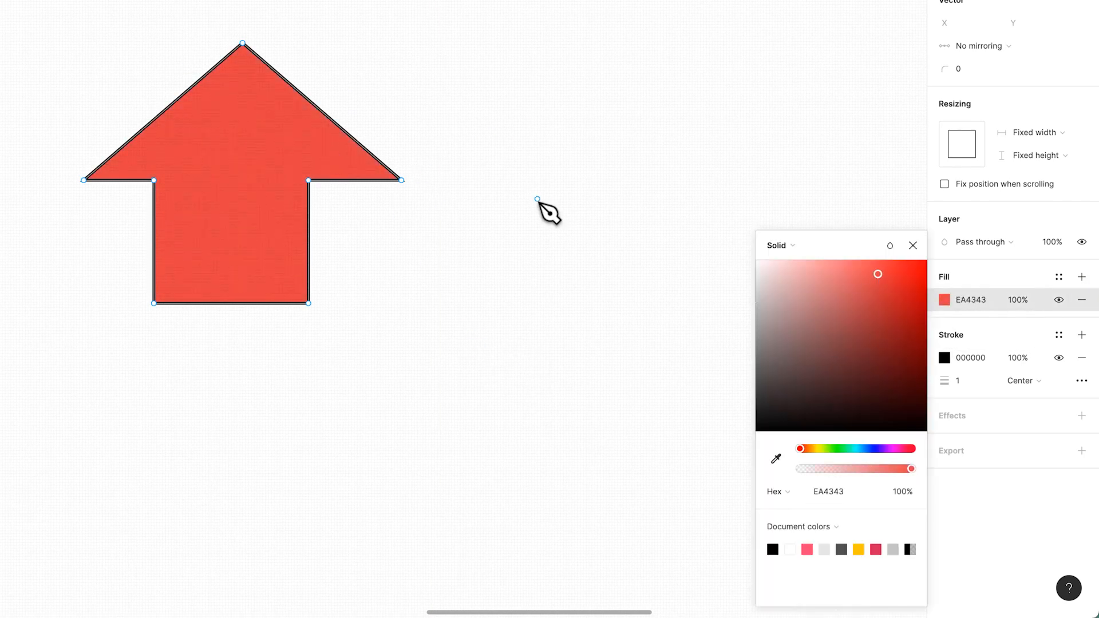
- Draw a closed crescent with curved Pen tool segments to the right of the house, within the same vector
left_click_drag(616, 154, 422, 185)
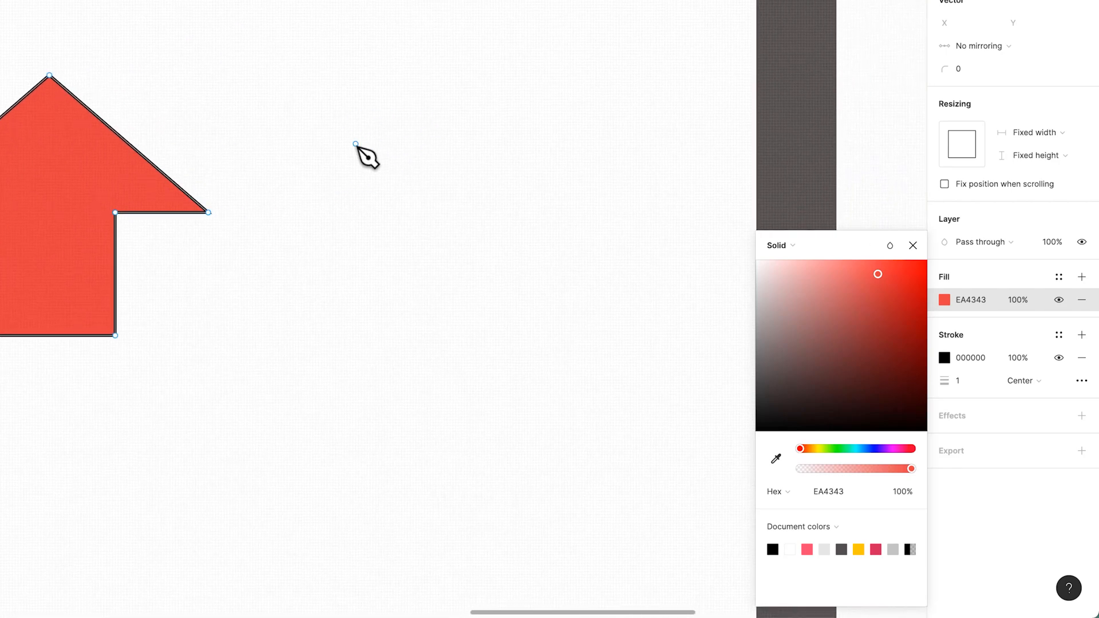
left_click(412, 184)
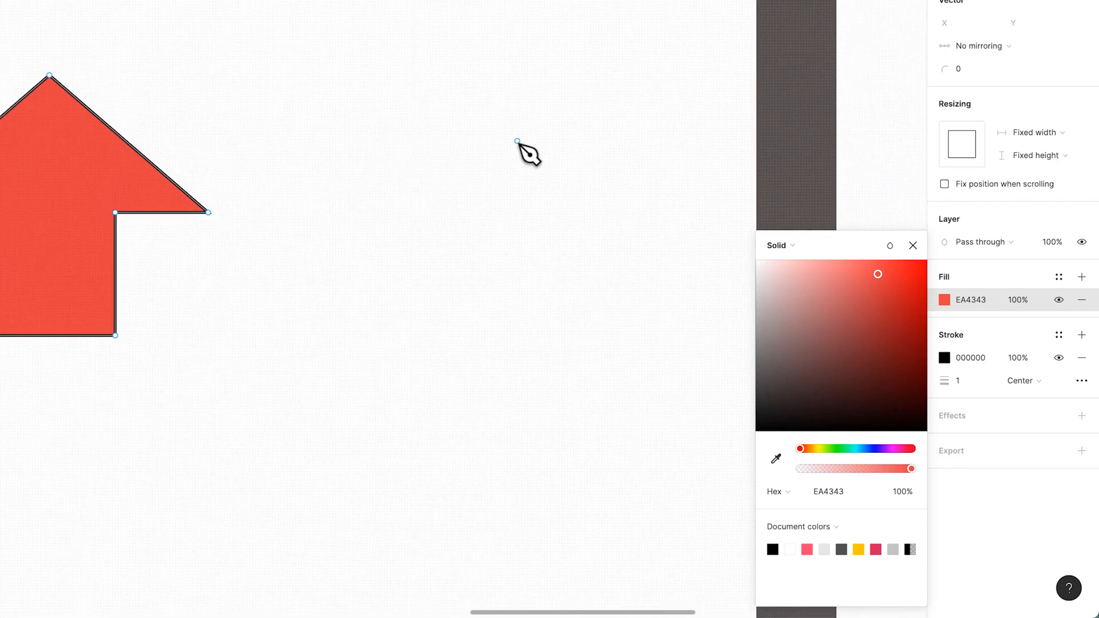
left_click(590, 129)
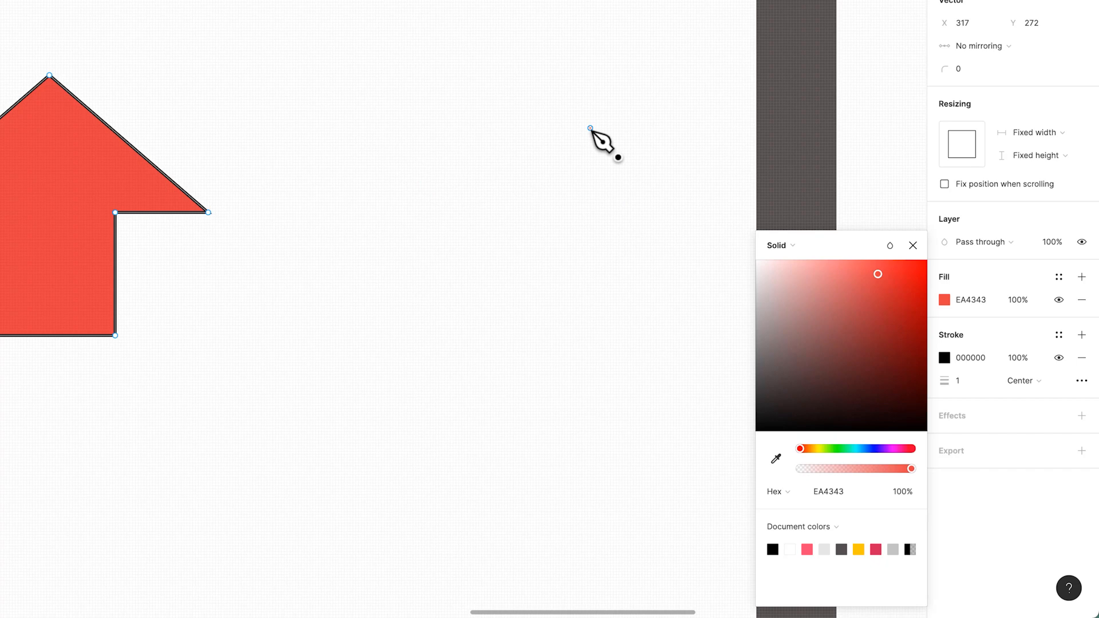
left_click_drag(392, 123, 319, 201)
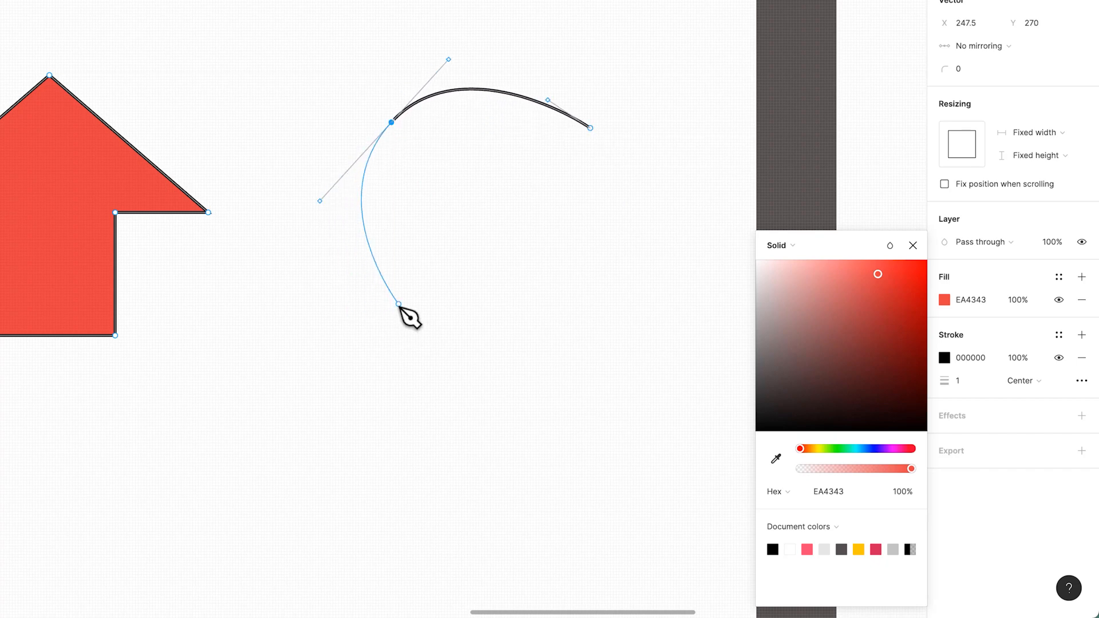
left_click(398, 304)
left_click_drag(420, 146, 468, 109)
left_click(590, 129)
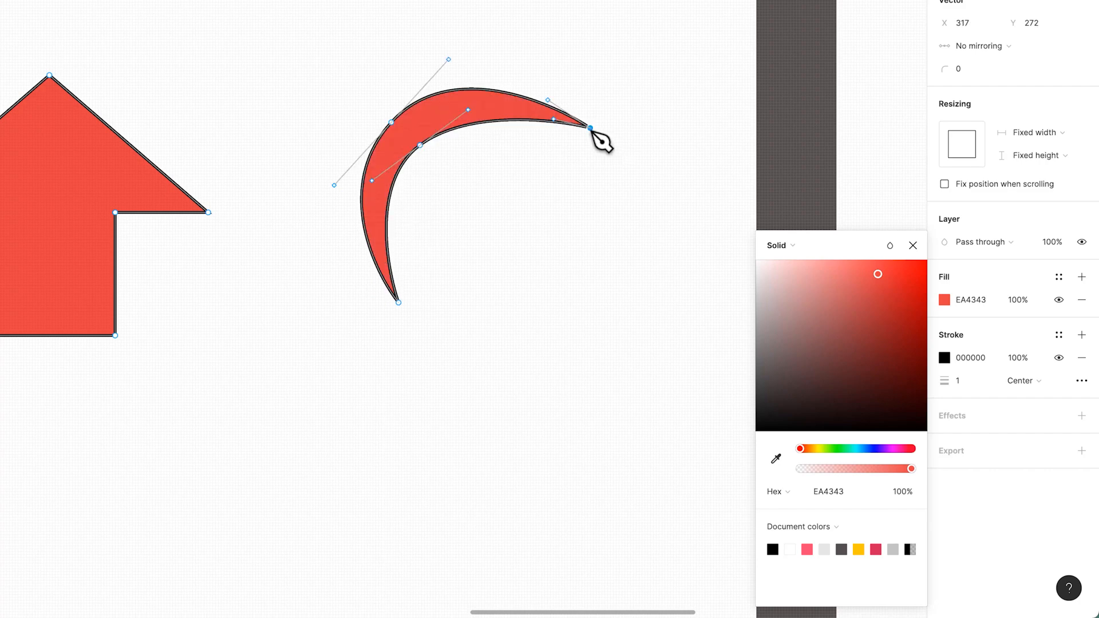
key("Escape")
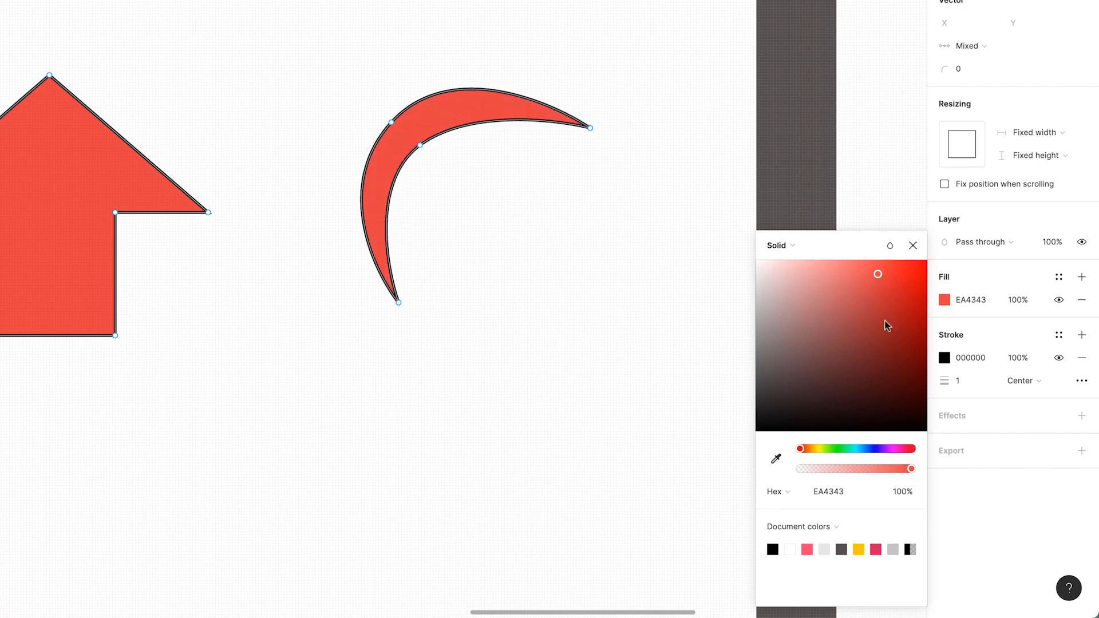
- Change the shared fill of the house and crescent to lime green D1FF1B
left_click(824, 448)
left_click(908, 261)
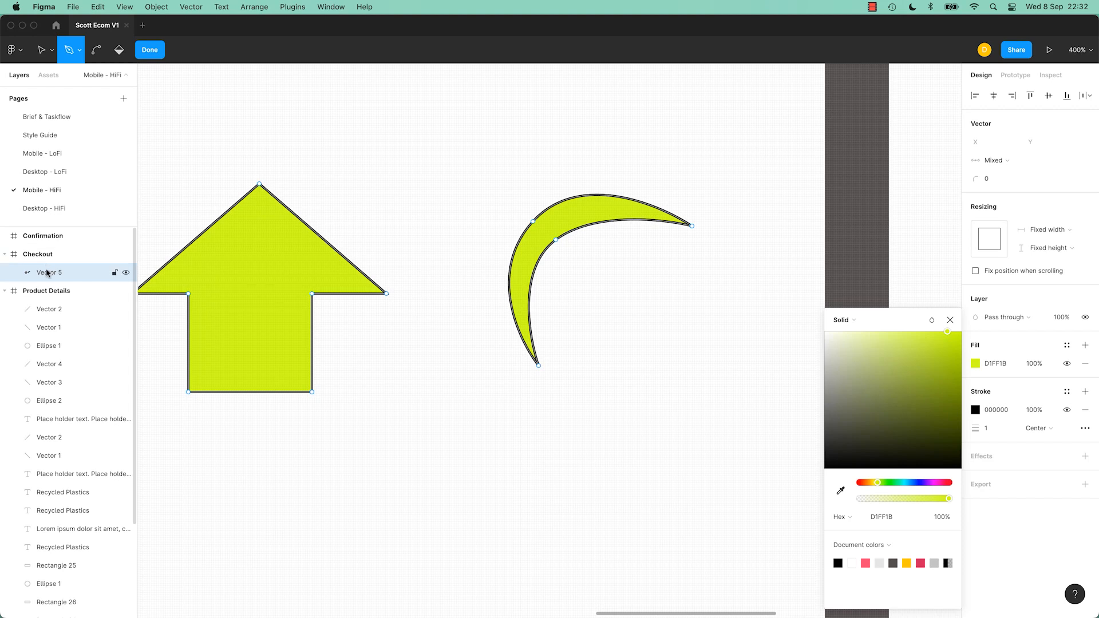
- Select all the crescent's points, cut them out of the house's vector, and leave vector editing
key("v")
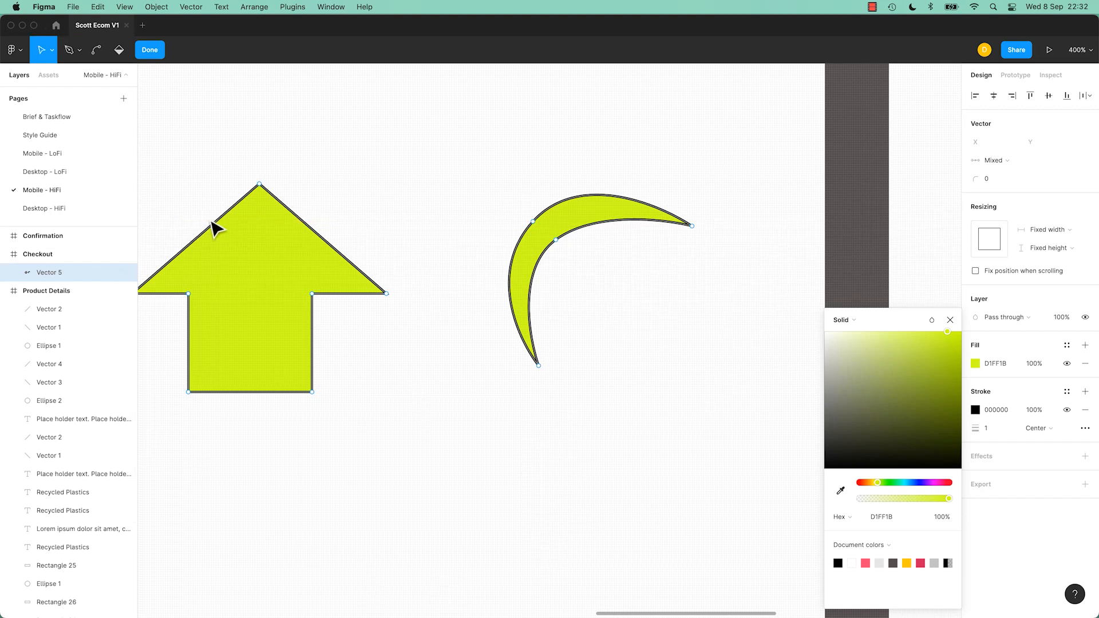
left_click_drag(399, 104, 720, 390)
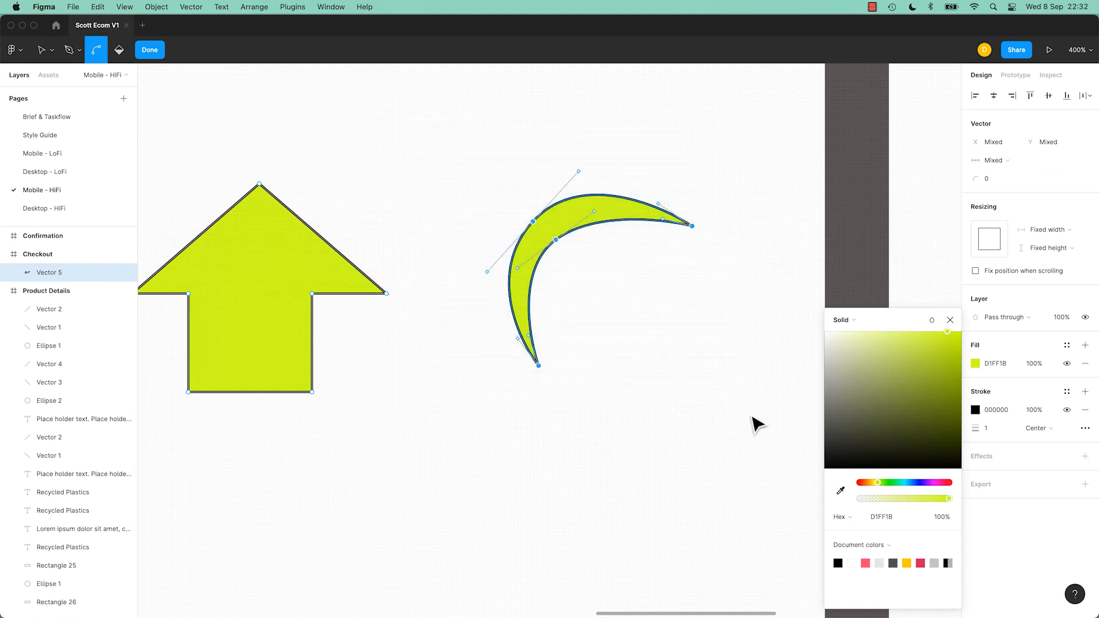
key("Delete")
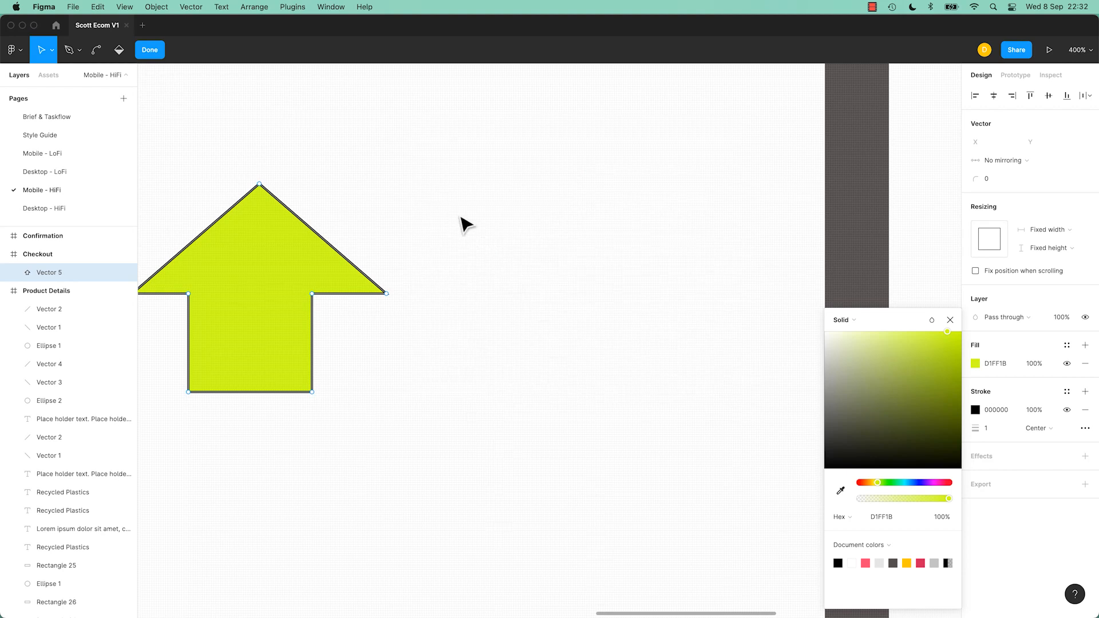
key("Escape")
- Paste the crescent into the Checkout frame as its own vector layer, separate from the house
left_click_drag(456, 255, 581, 250)
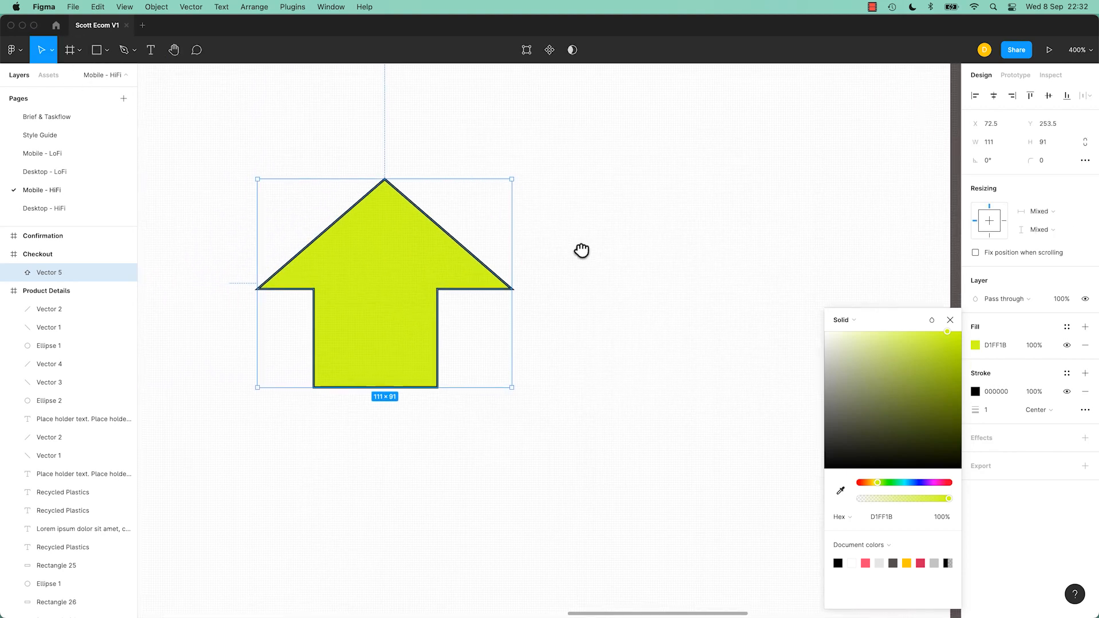
left_click_drag(630, 279, 502, 330)
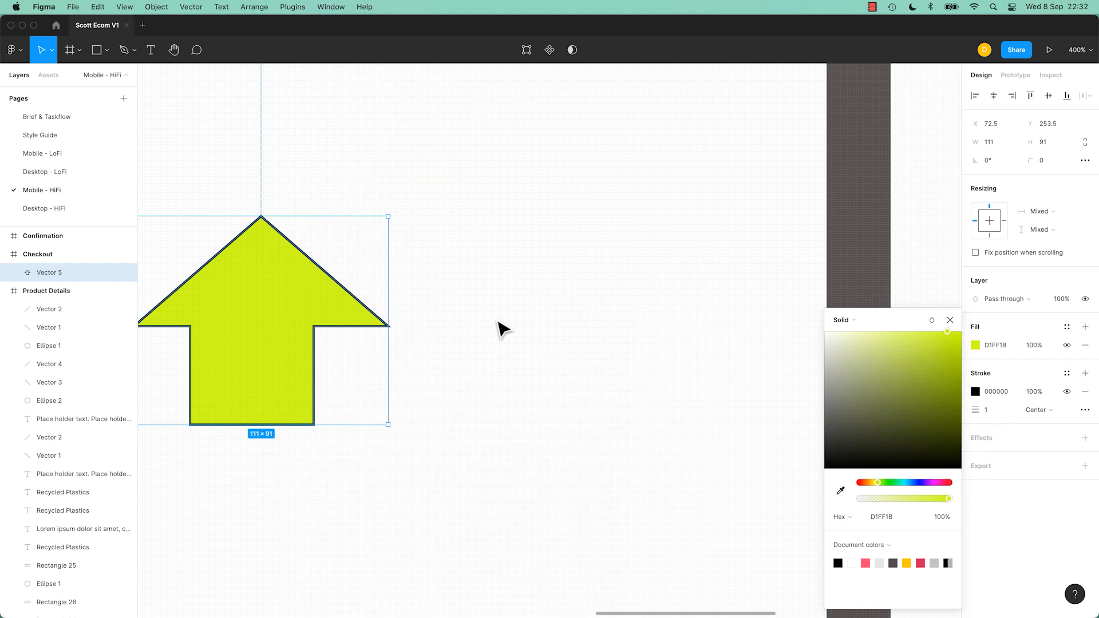
key("super+v")
left_click(310, 314)
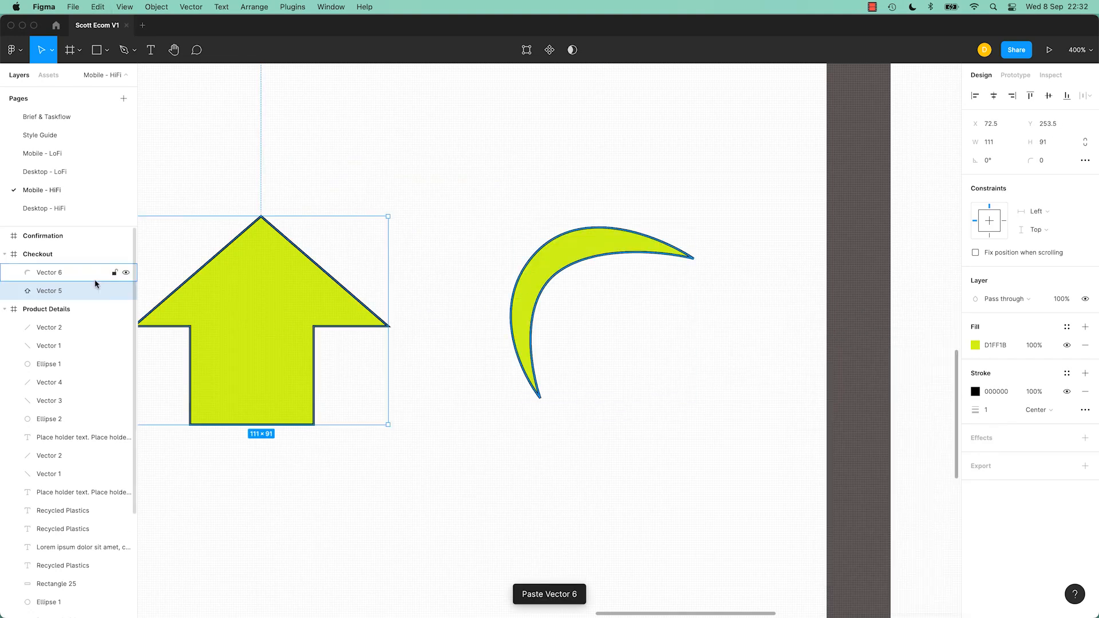
left_click(62, 279)
left_click(237, 366)
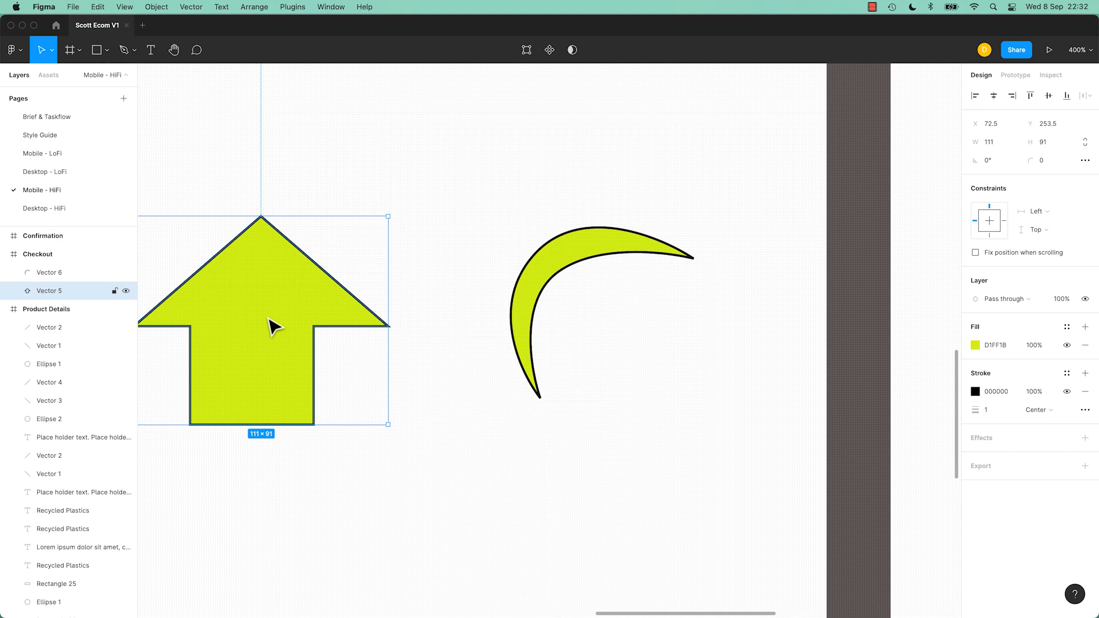
- Draw a closed house outline with the Pen tool inside the crescent's curve, about 36 wide and 26 tall, as a new vector
key("plus")
key("plus")
key("plus")
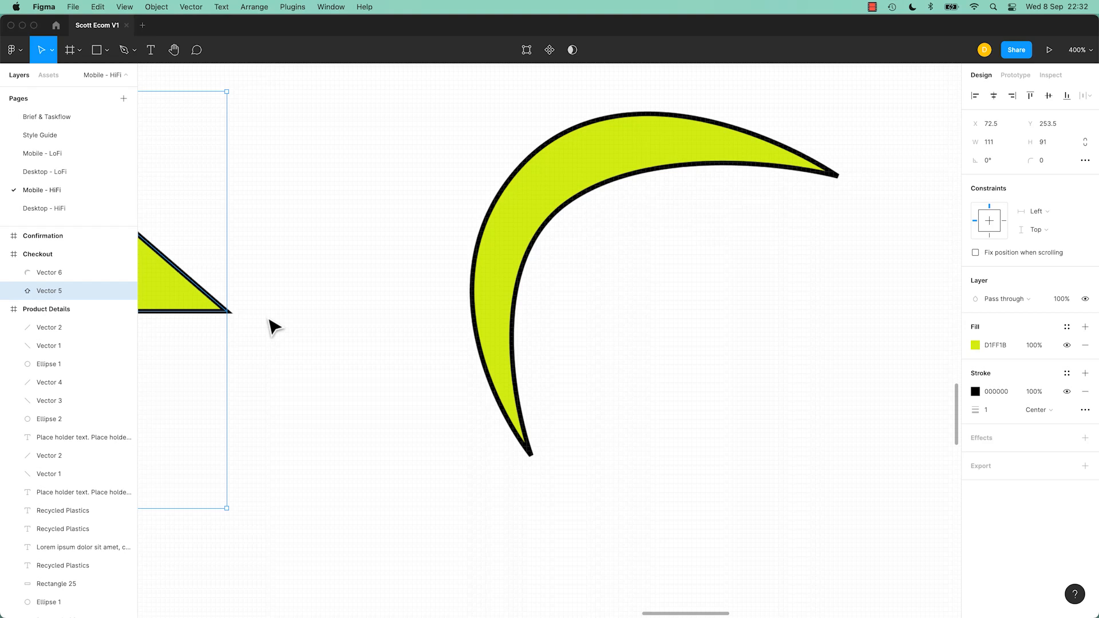
left_click_drag(589, 327, 150, 377)
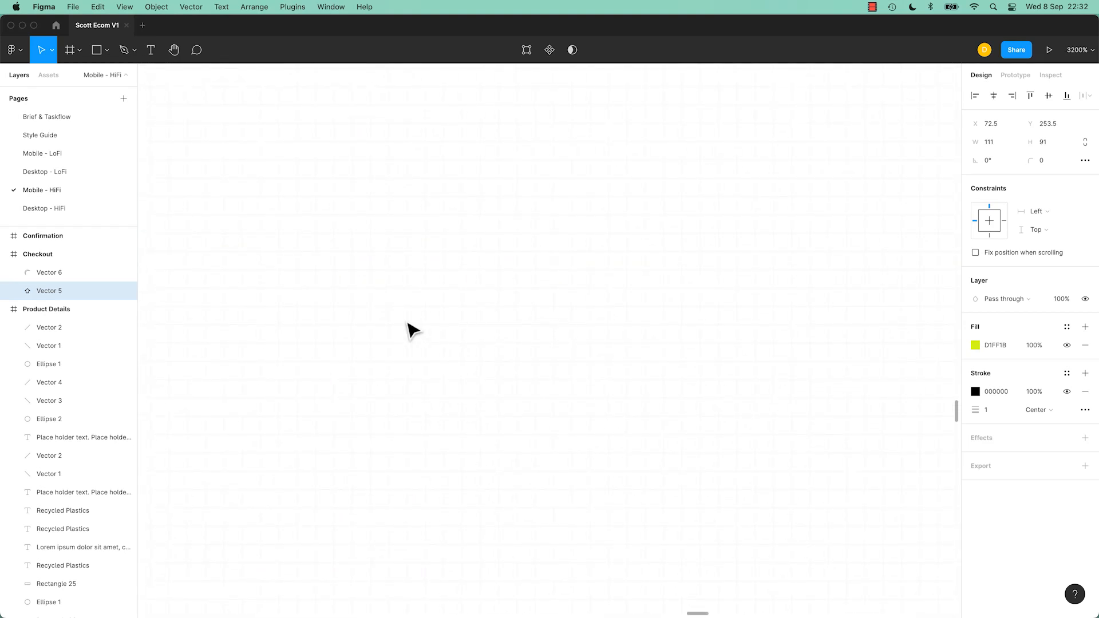
key("p")
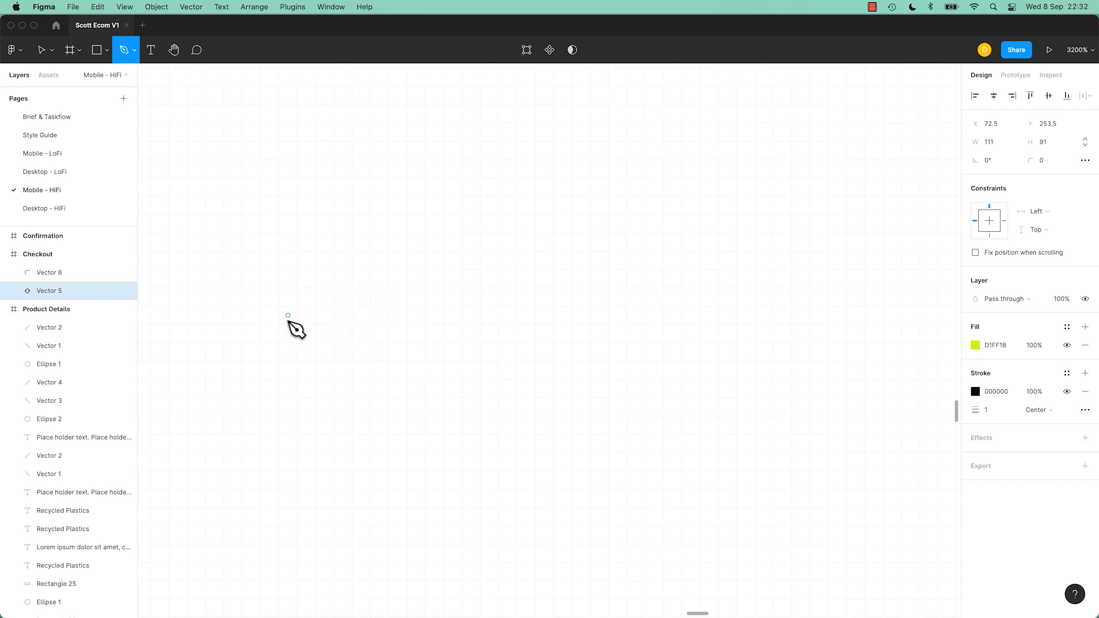
left_click(223, 306)
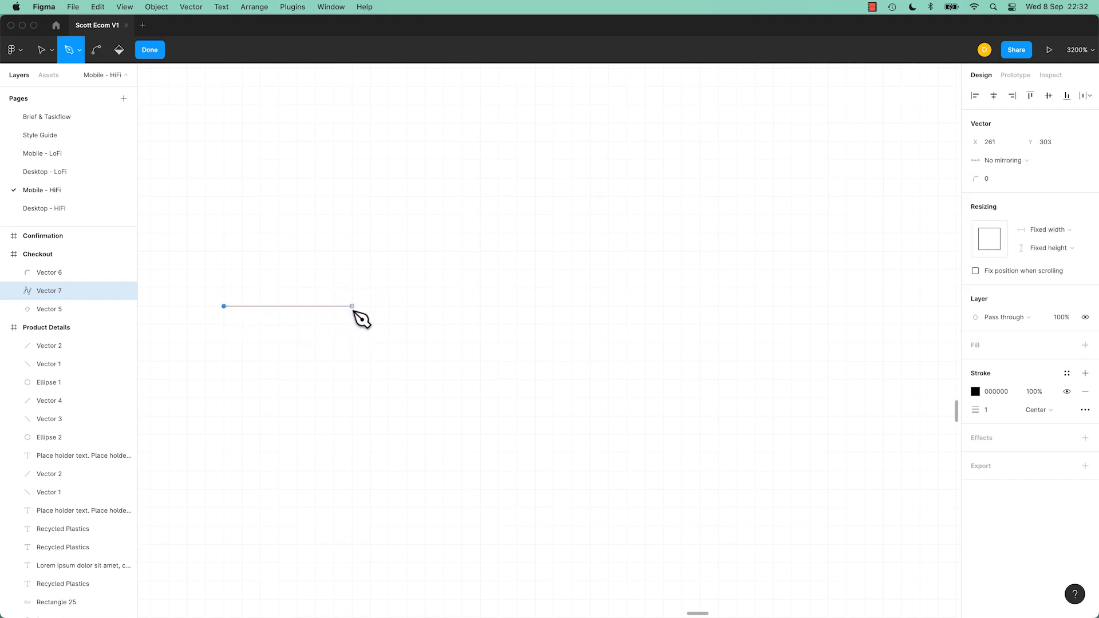
left_click(352, 306)
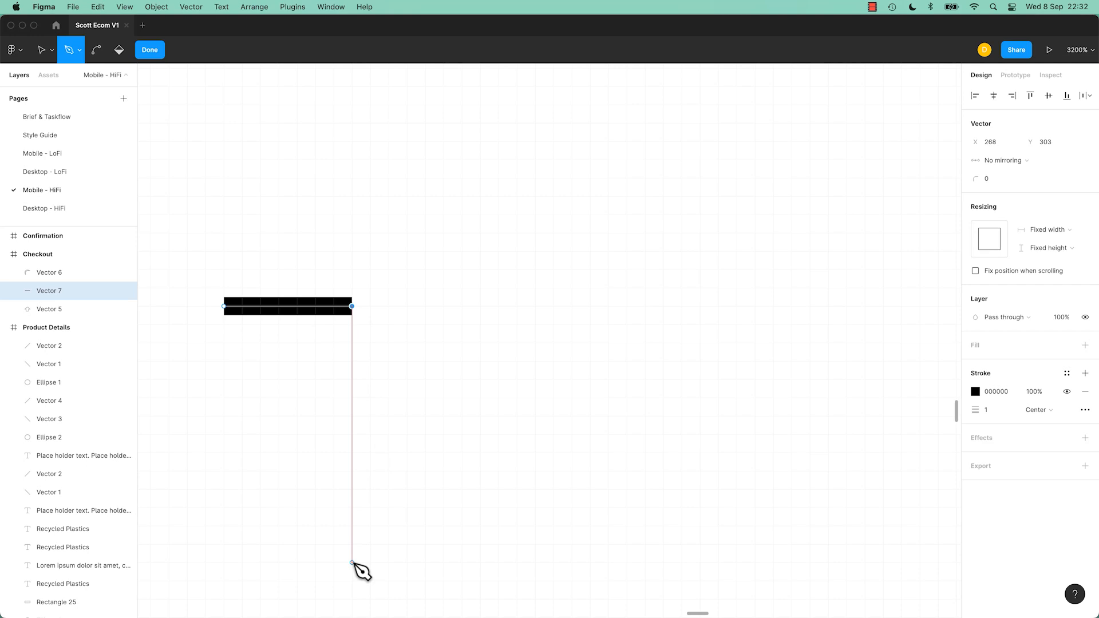
left_click(352, 562)
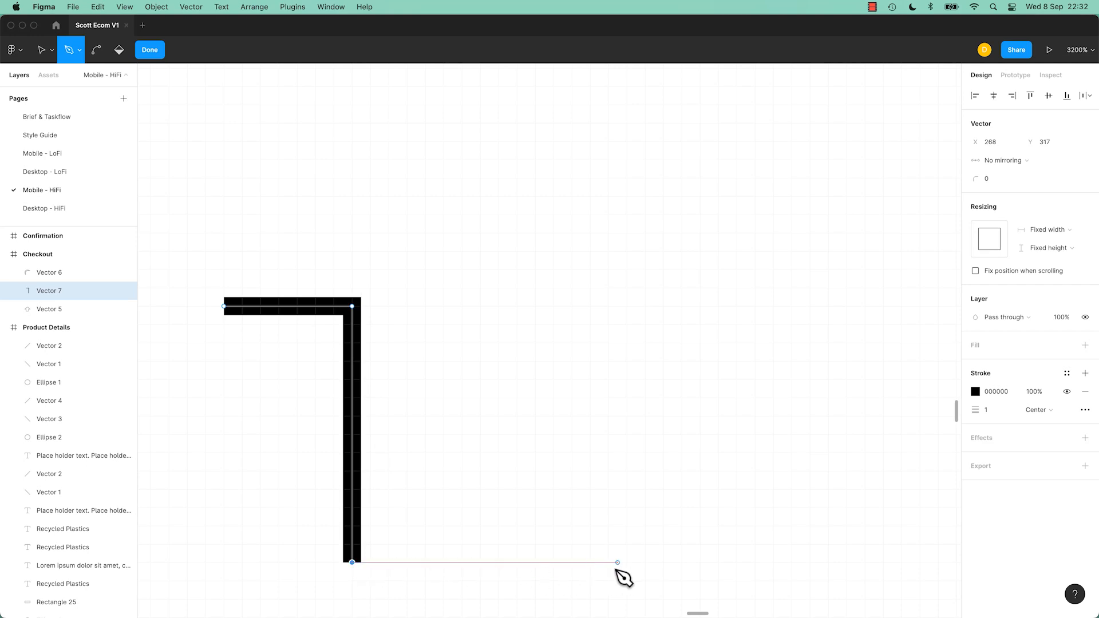
left_click(718, 562)
left_click(719, 306)
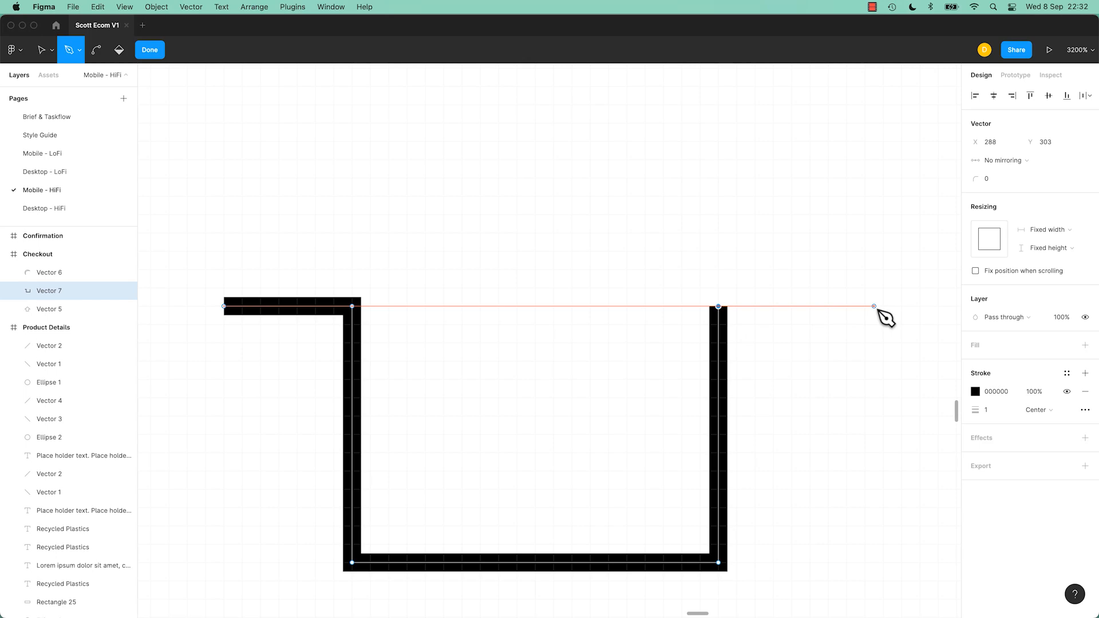
left_click(883, 306)
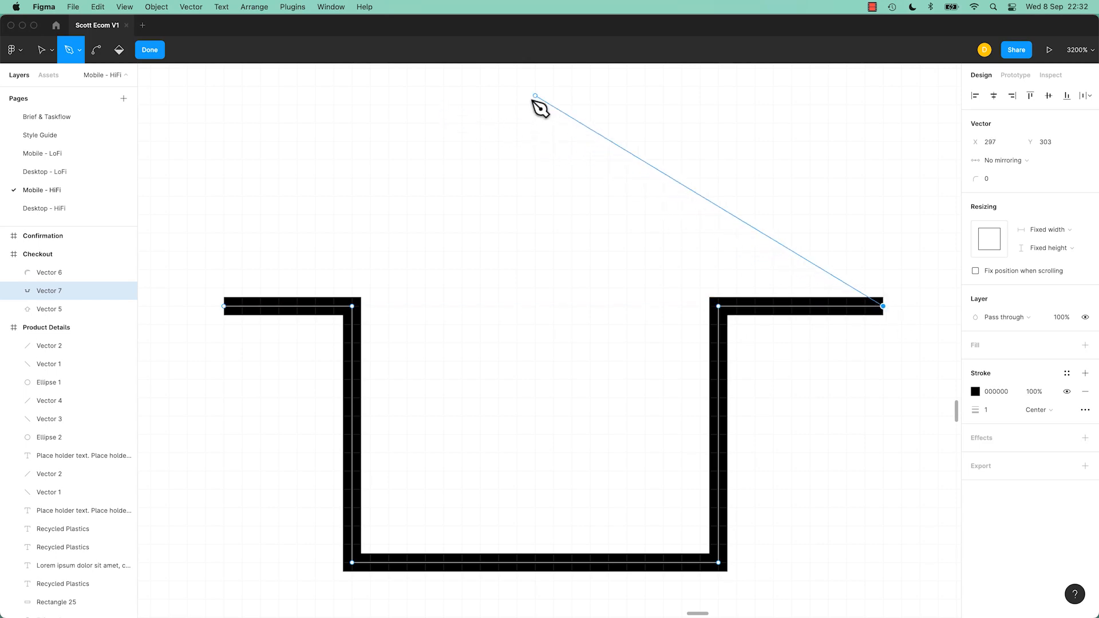
left_click(526, 86)
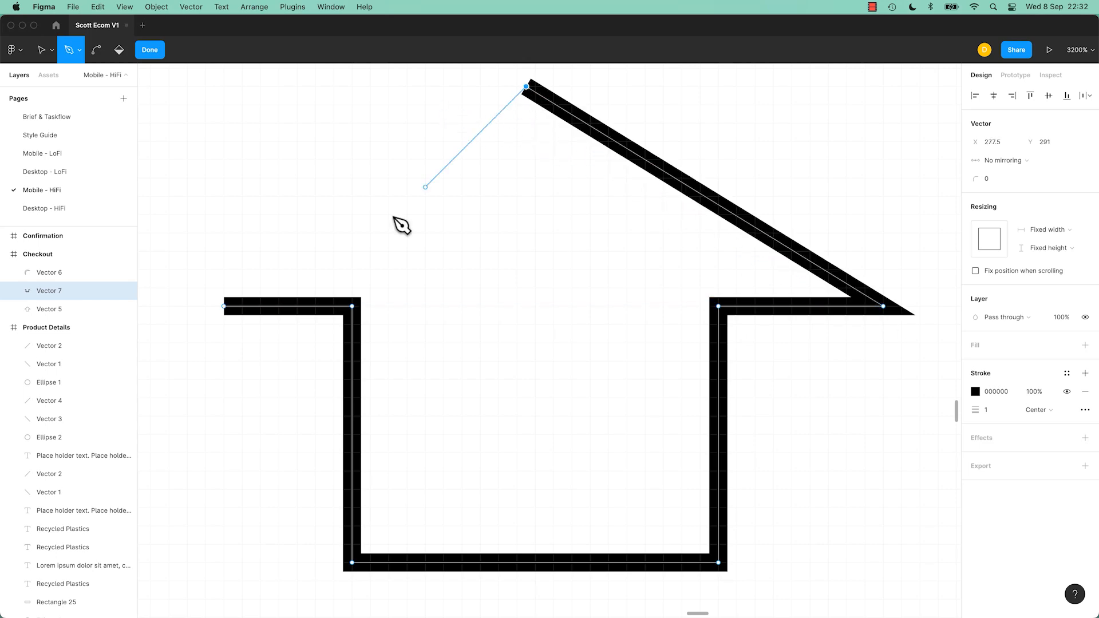
left_click(223, 306)
key("Escape")
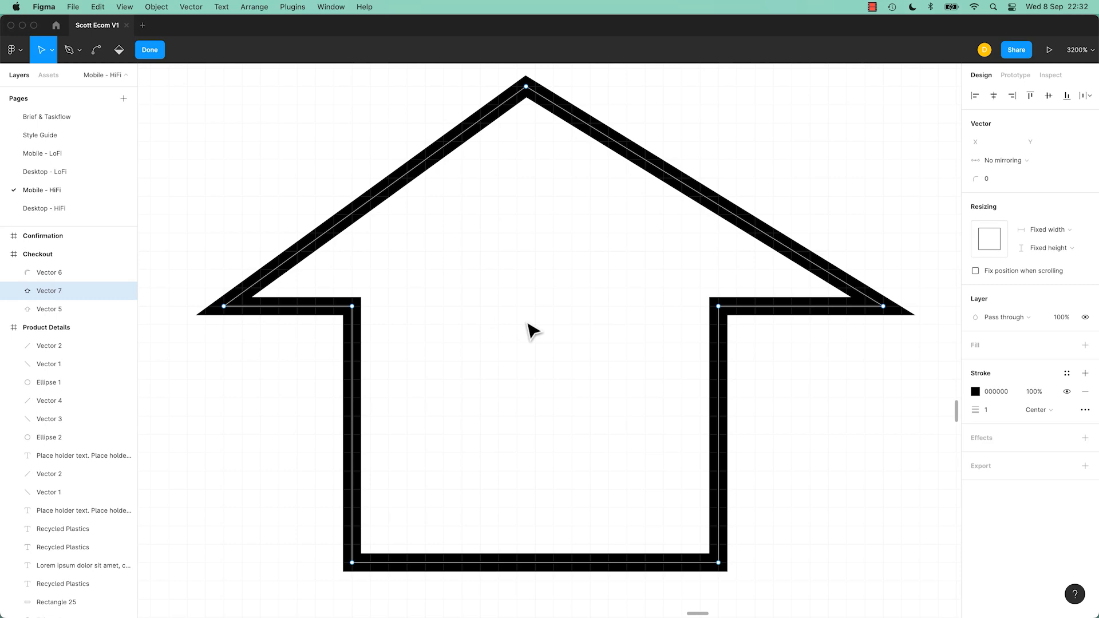
- Nudge the small house's right eave point left to X 296 and leave vector editing
key("super")
key("super+minus")
key("super+minus")
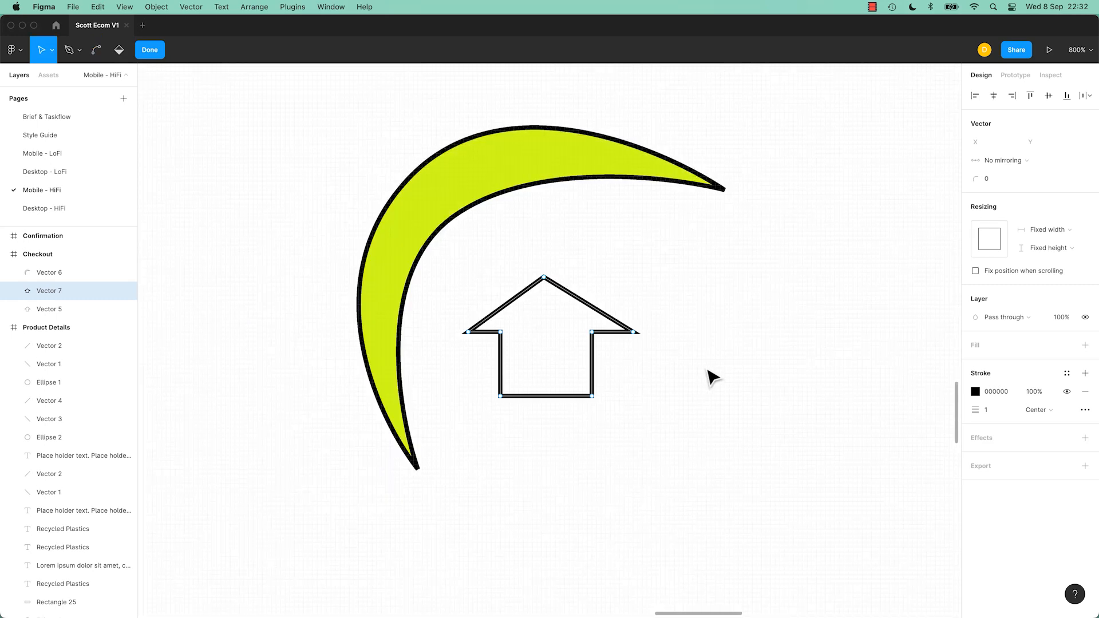
left_click_drag(651, 321, 630, 363)
key("Left")
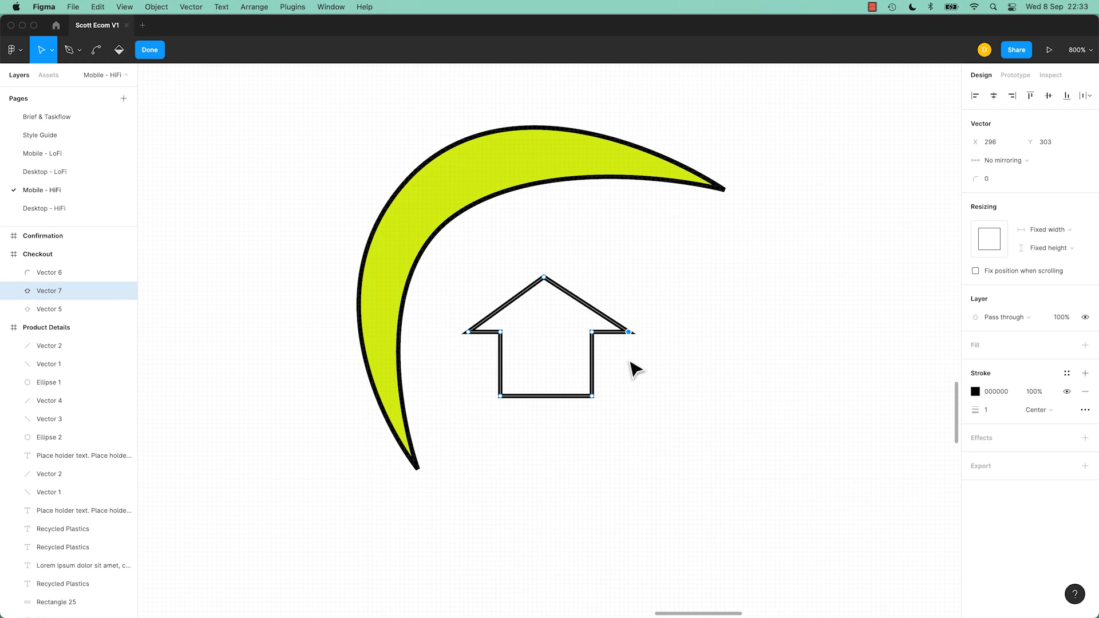
left_click_drag(660, 296, 629, 396)
left_click_drag(688, 286, 616, 378)
left_click(618, 383)
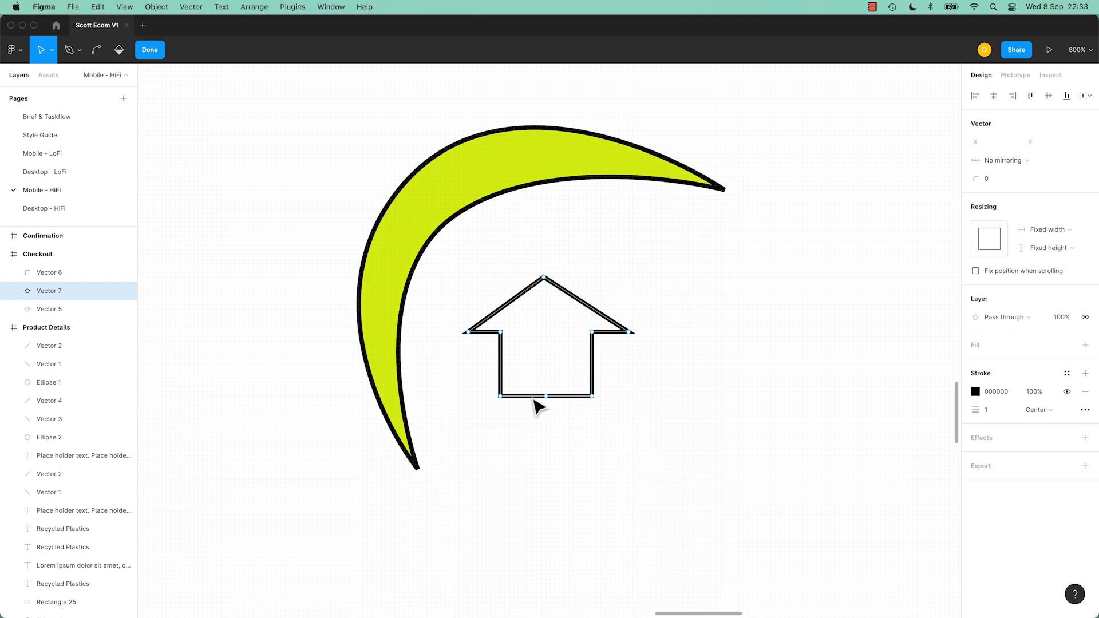
left_click(146, 53)
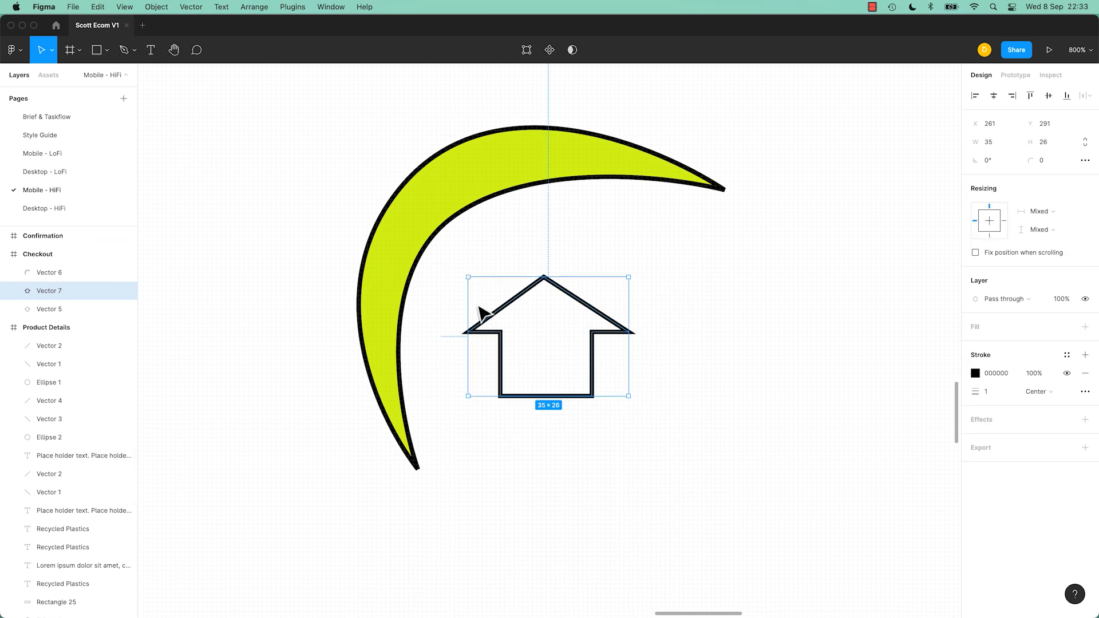
- Examine the home icon on the Mobile - LoFi page and return to the Mobile - HiFi page
left_click(51, 154)
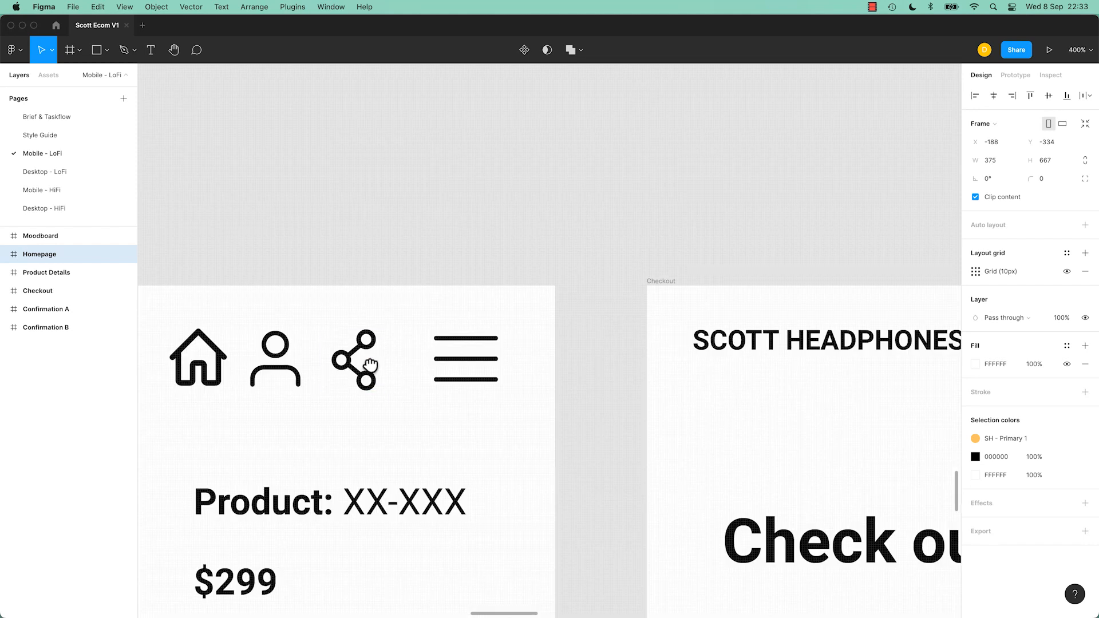
scroll(368, 368, "left", 5)
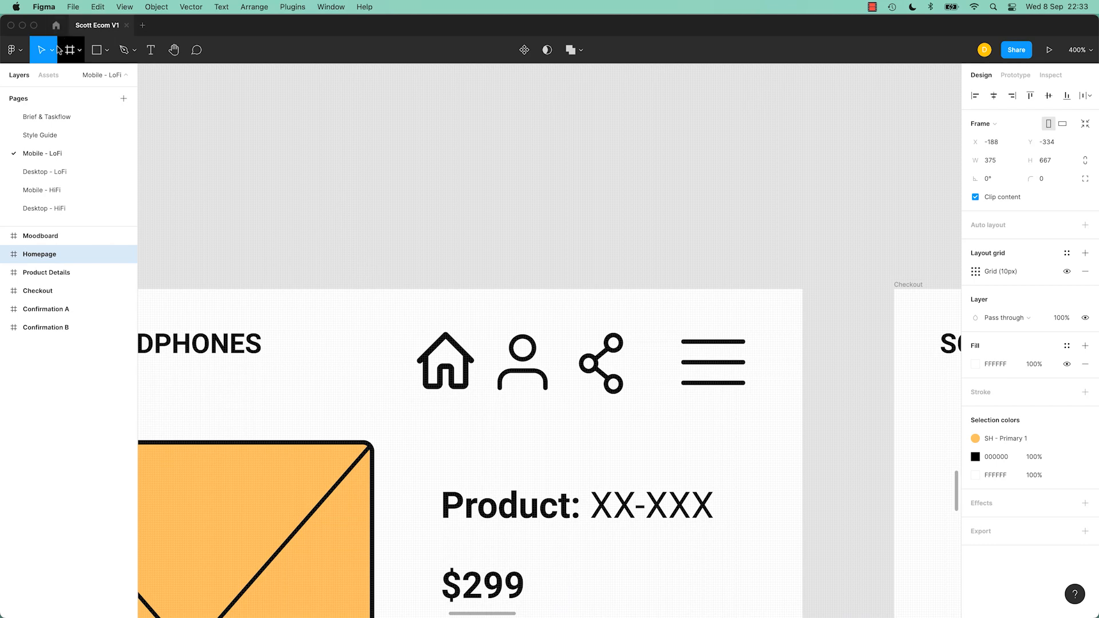
left_click(44, 190)
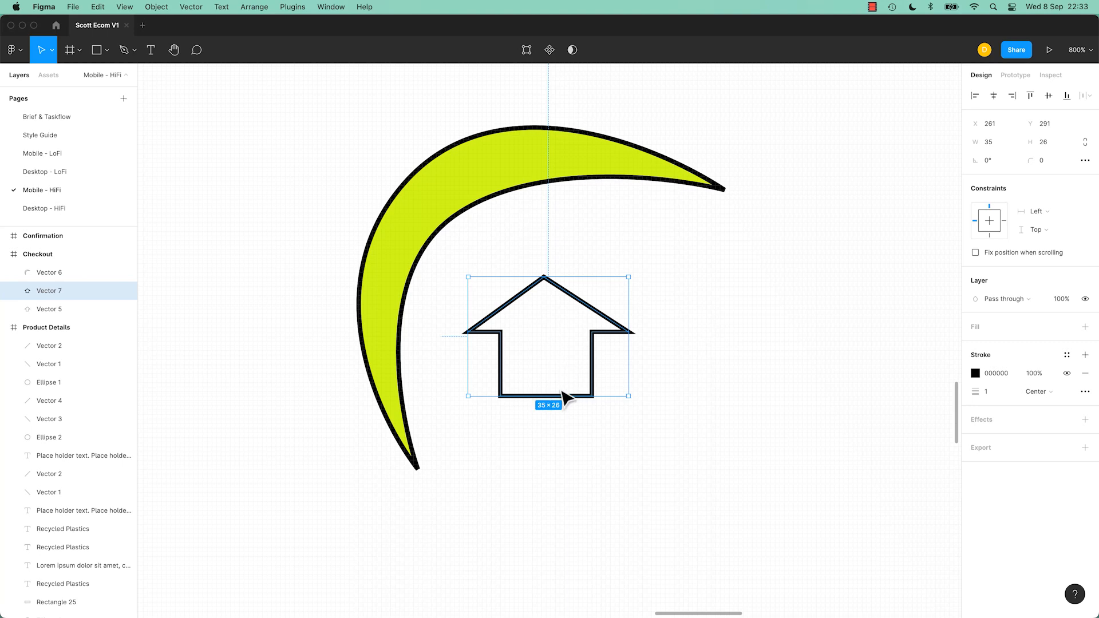
- Reopen the small house for vector editing and add four points along its bottom edge with the Pen tool, between X 273.5 and 282
key("p")
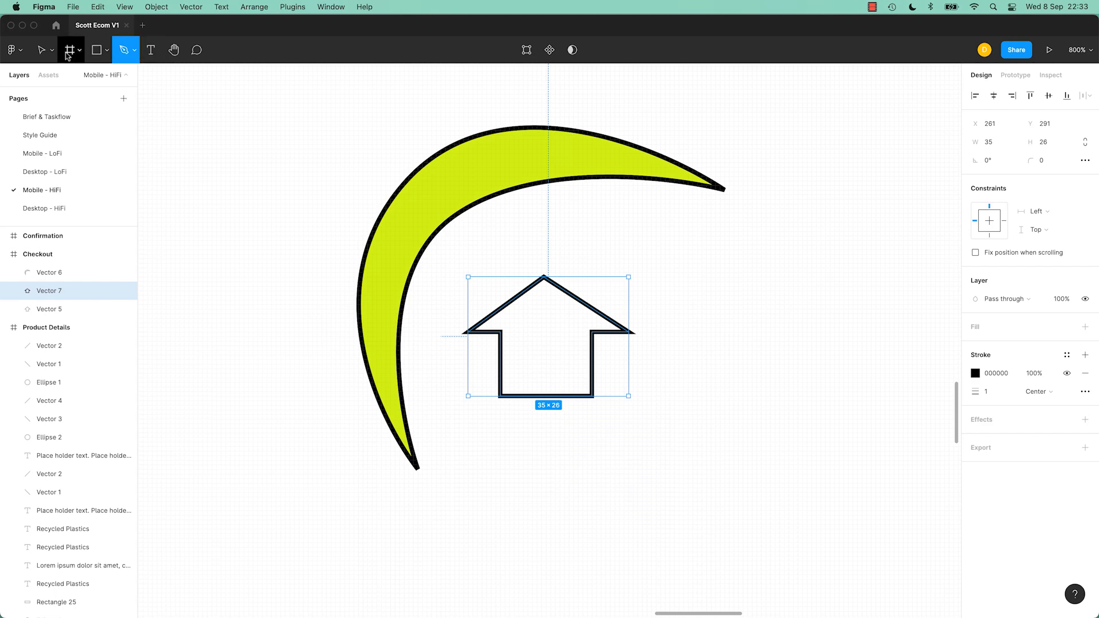
key("v")
double_click(594, 380)
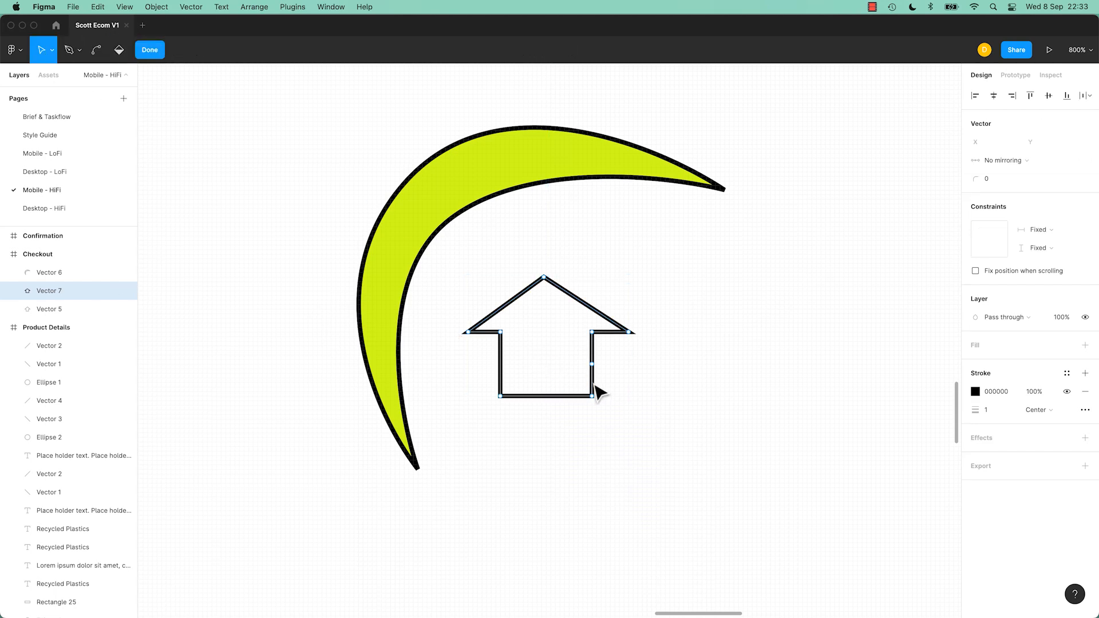
key("p")
left_click(534, 396)
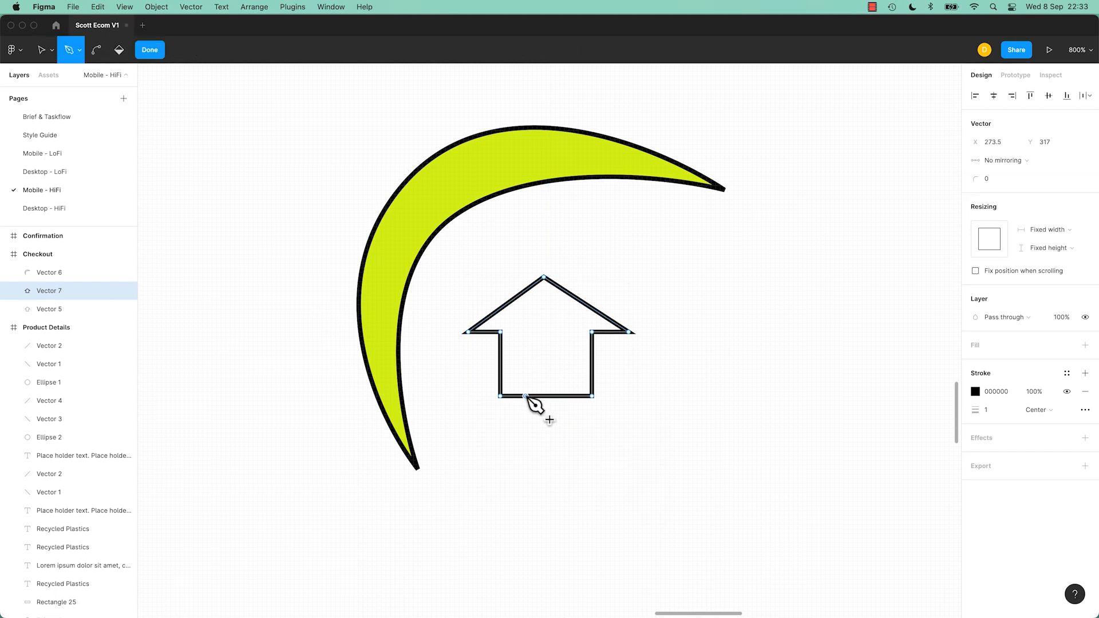
left_click(553, 396)
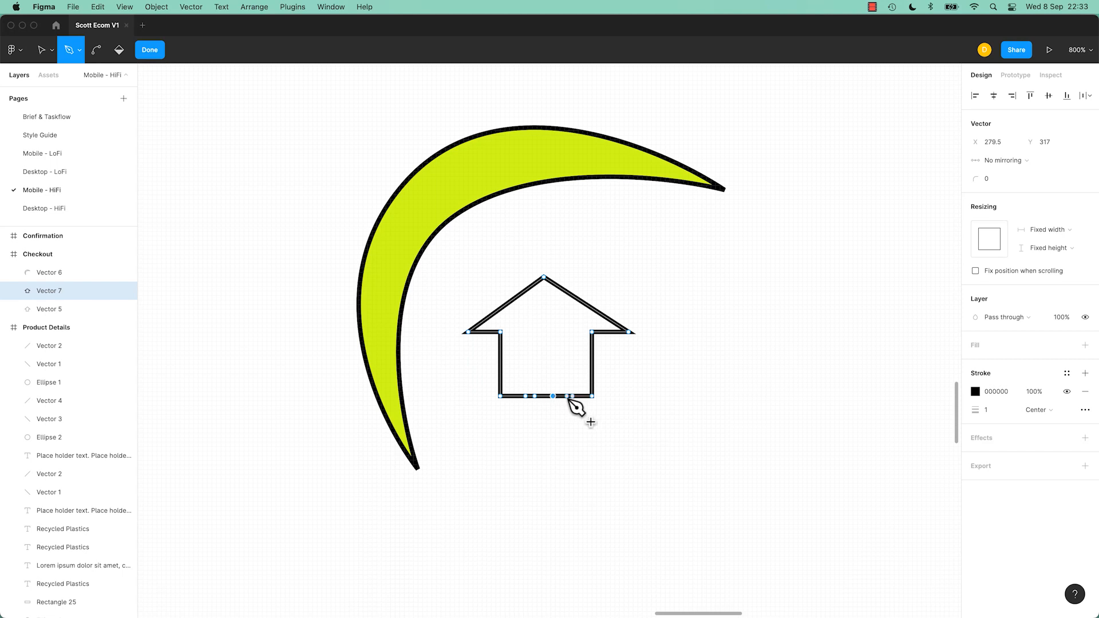
left_click(564, 396)
key("Escape")
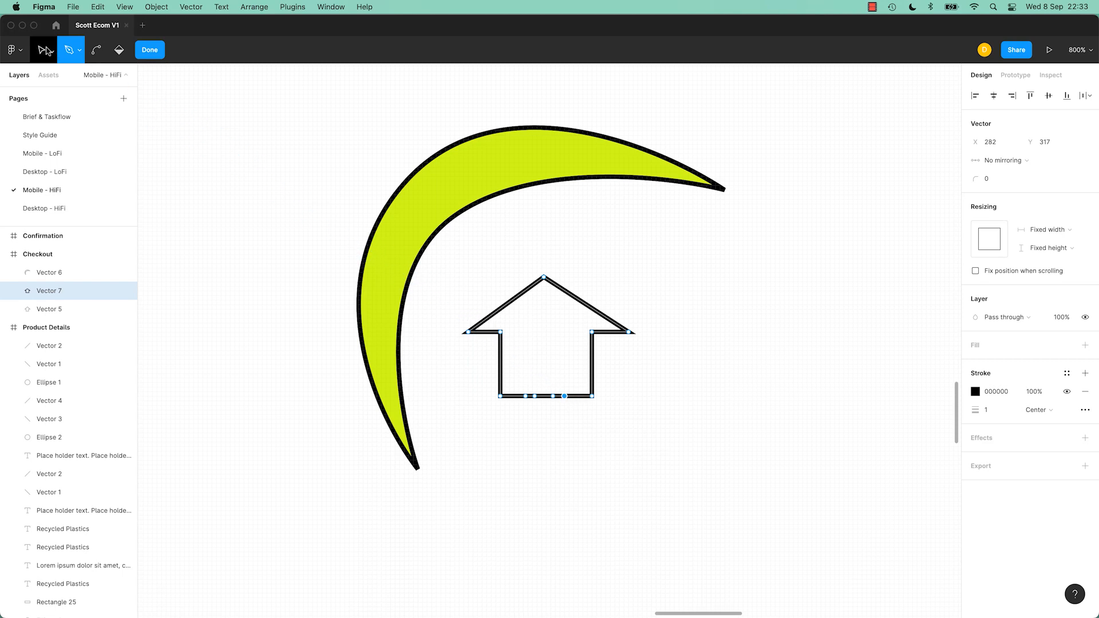
- Move the two inner bottom-edge points up to Y 305.5, above the outer two, to form a doorway, and leave vector editing
left_click(553, 395)
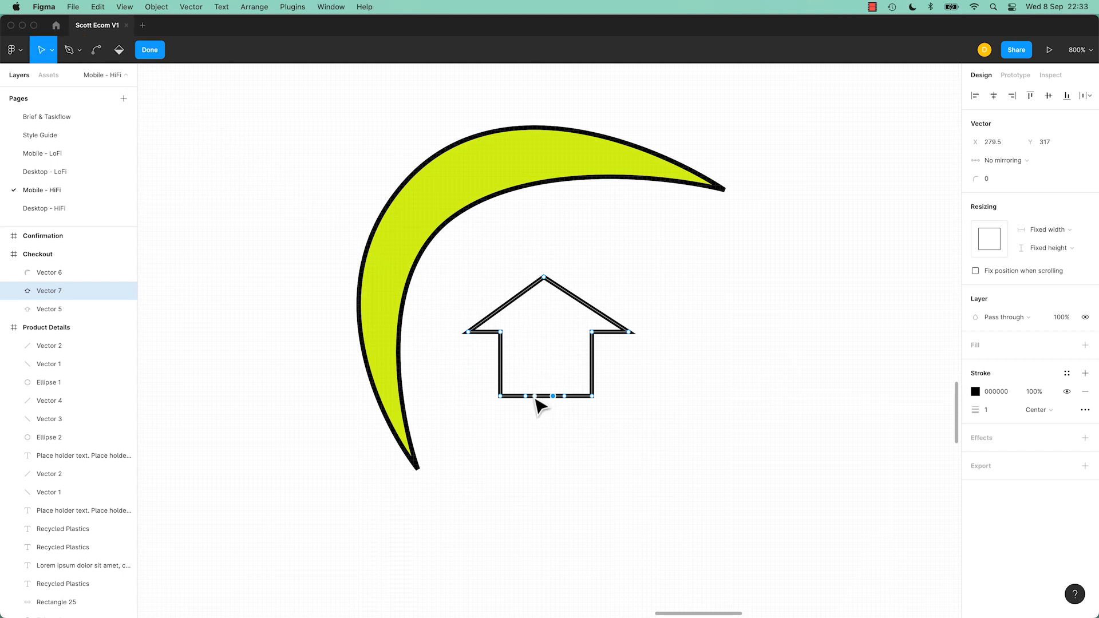
left_click_drag(538, 401, 526, 344)
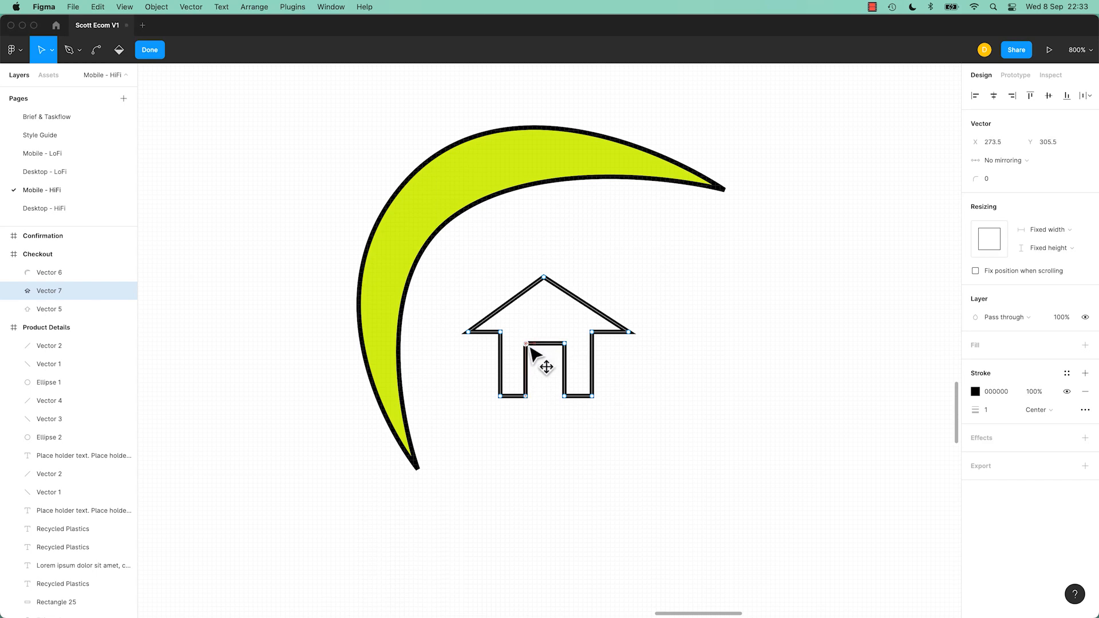
left_click(551, 441)
key("Escape")
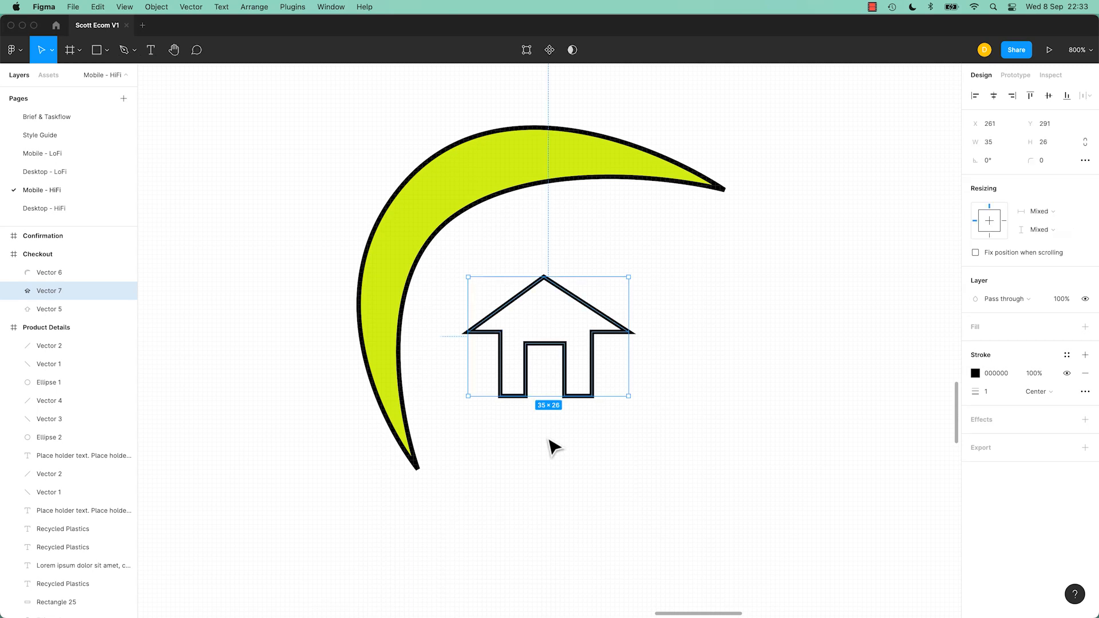
left_click(561, 453)
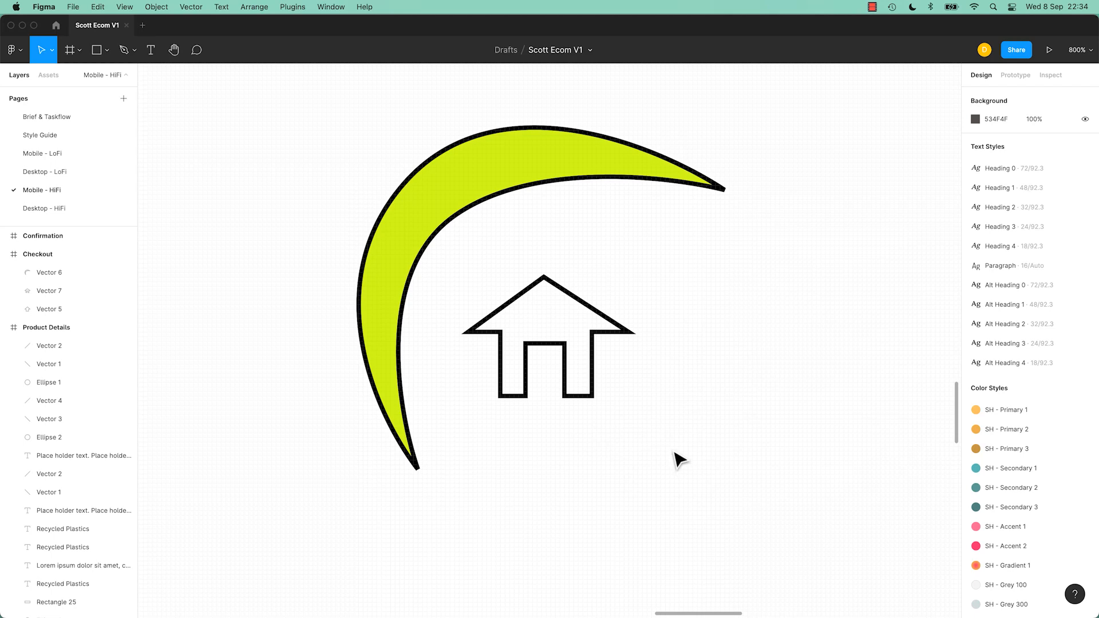
- Separate the shapes by moving the crescent up and to the left and the small house right to about X 293, Y 293
left_click_drag(665, 269, 481, 460)
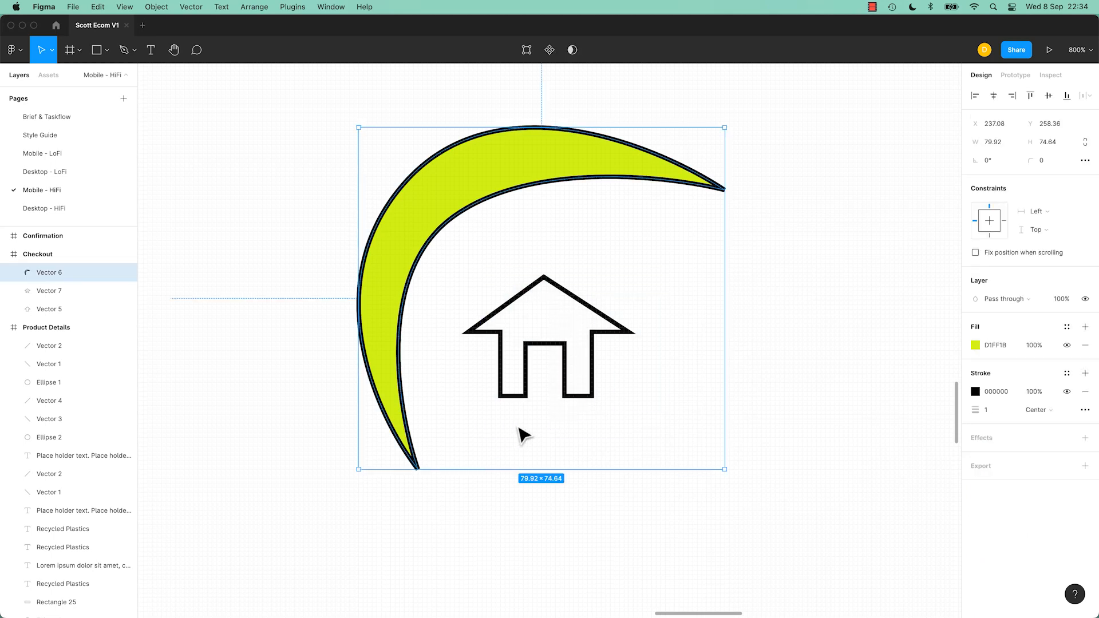
left_click_drag(486, 246, 311, 203)
left_click(604, 327)
left_click_drag(606, 327, 645, 387)
scroll(782, 350, "right", 2)
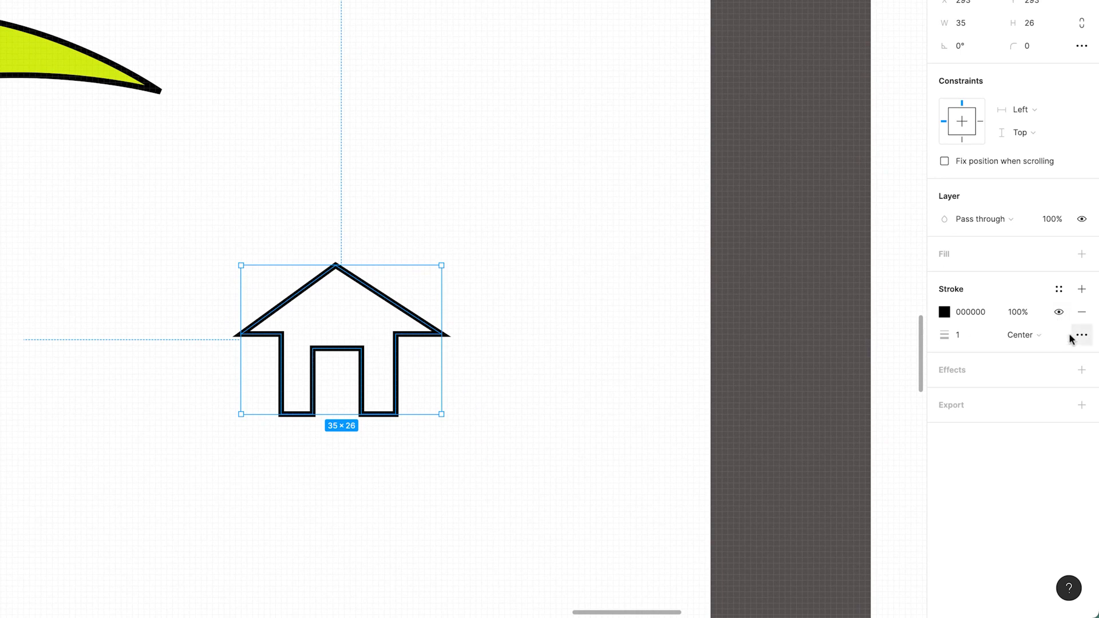
- Open the advanced stroke settings for the small house
left_click(1081, 337)
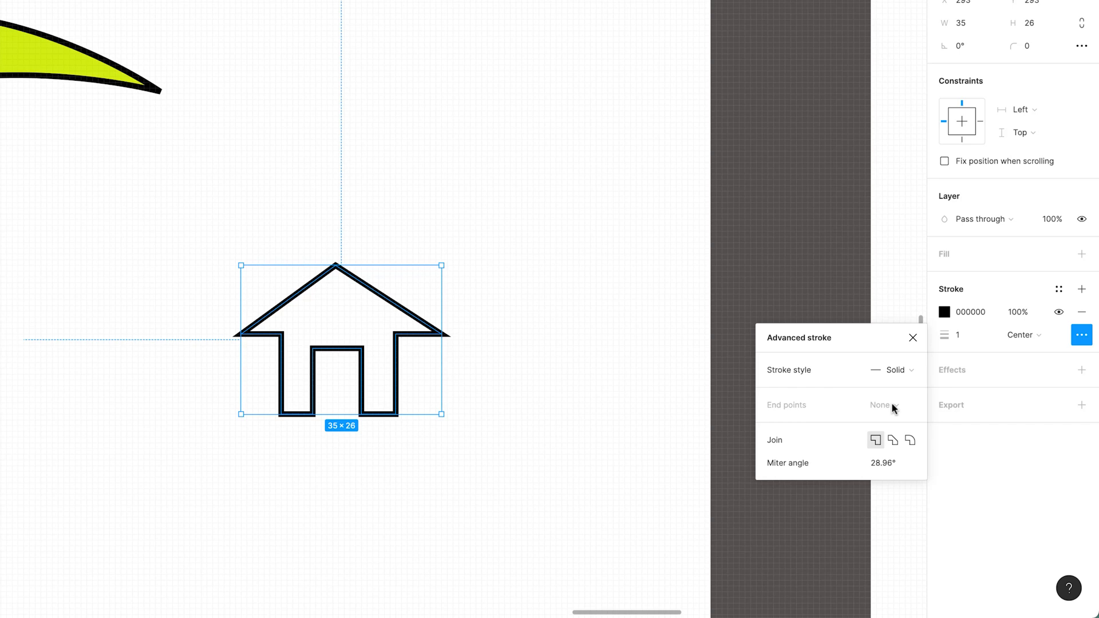
left_click(1028, 338)
left_click(1025, 336)
key("plus")
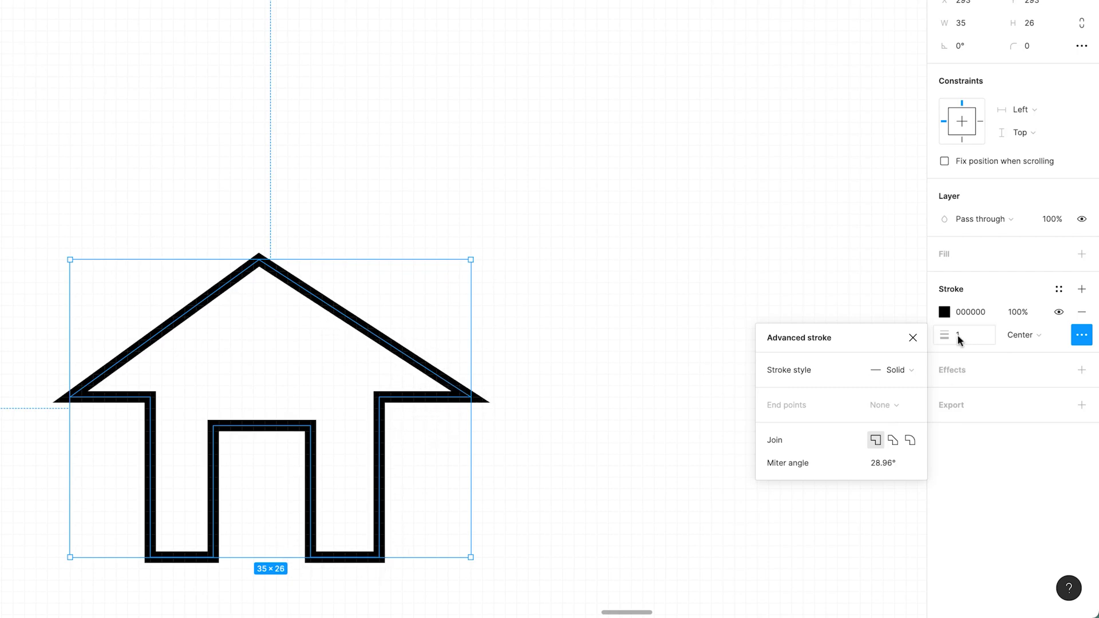
- Try the Inside and Outside stroke alignments on the small house, and return it to Center
left_click(1020, 335)
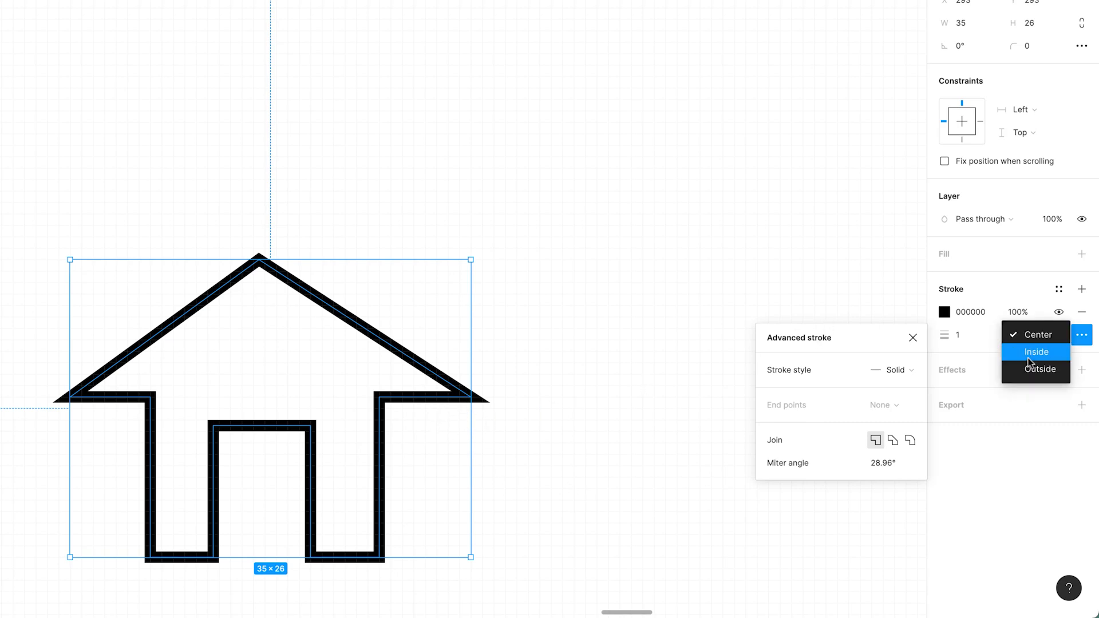
left_click(1029, 357)
left_click(1038, 342)
left_click(1039, 351)
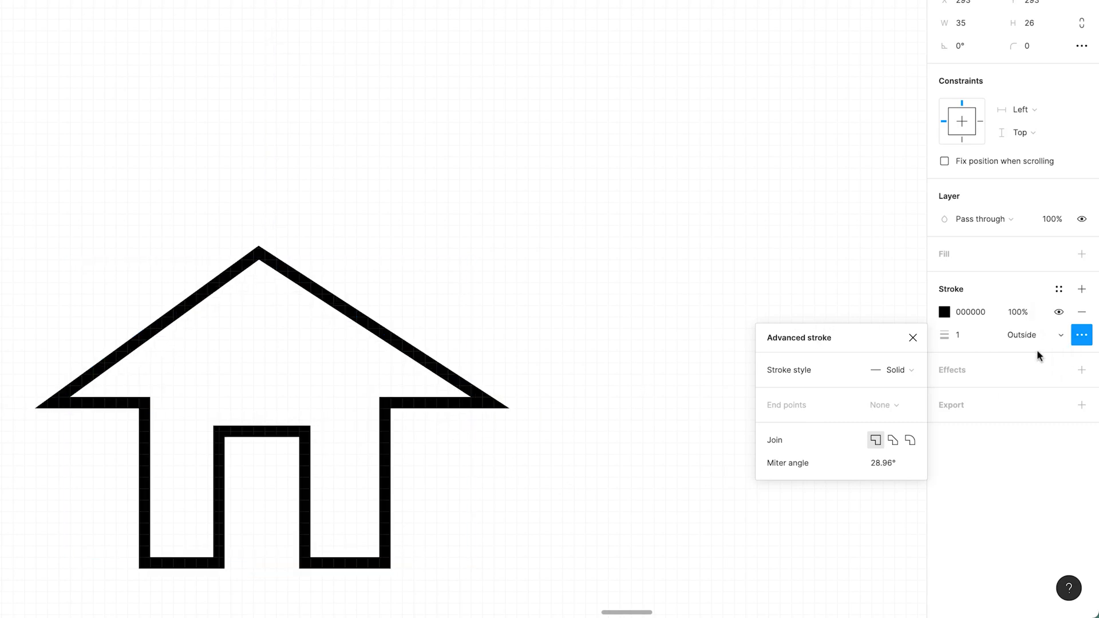
left_click(1036, 337)
left_click(1031, 321)
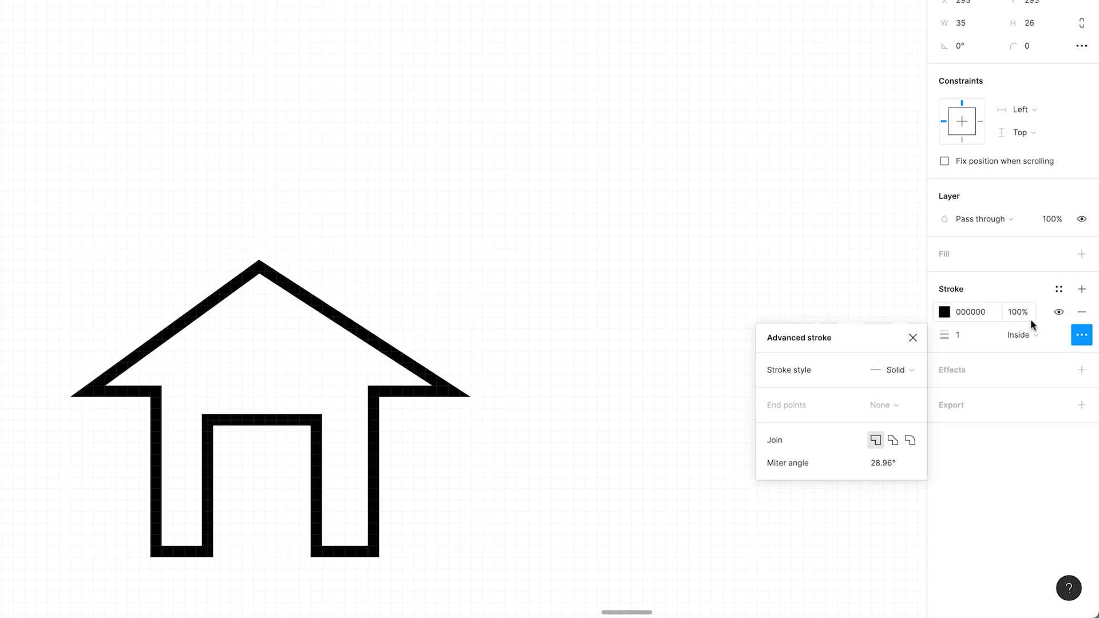
left_click(1025, 334)
left_click(1028, 318)
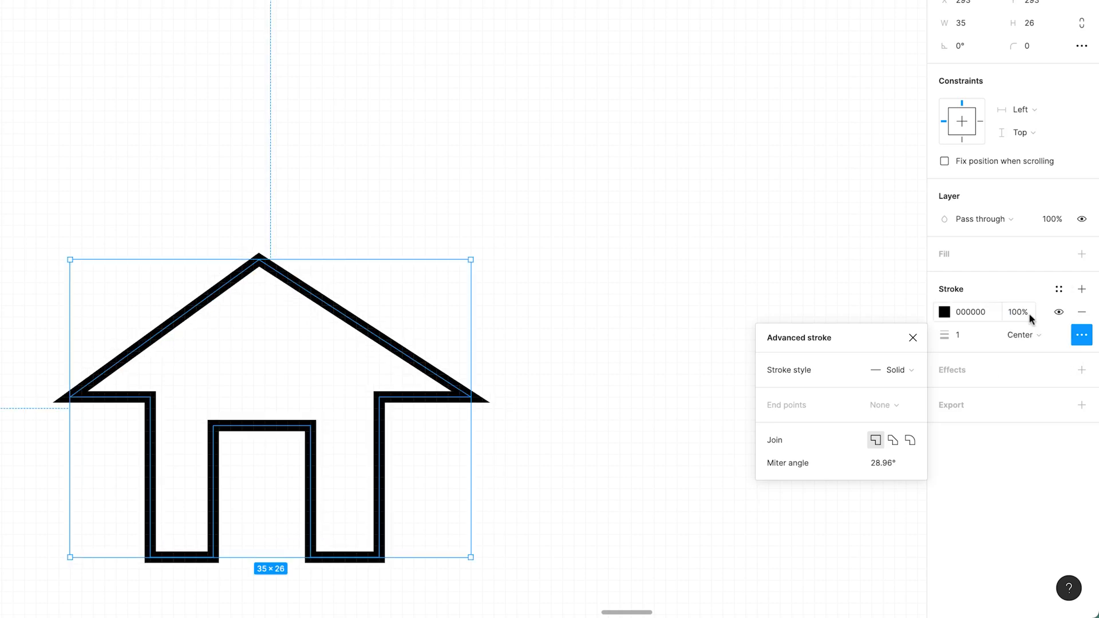
- Compare the house outline once more with Inside and Outside stroke alignment, and restore Center
left_click(1022, 336)
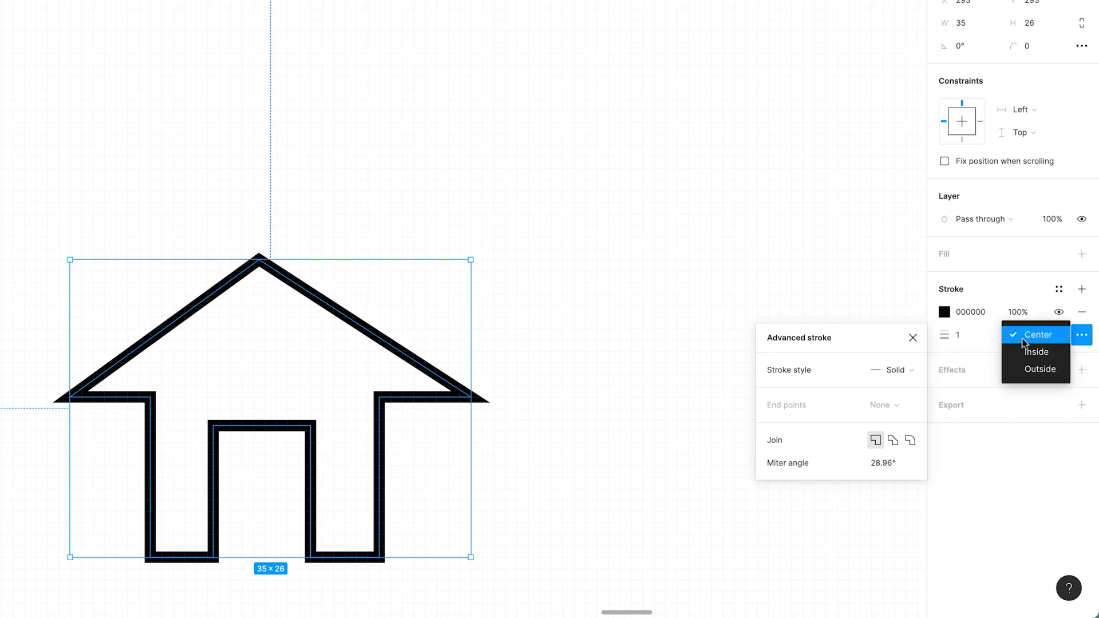
left_click(1023, 351)
left_click(1023, 336)
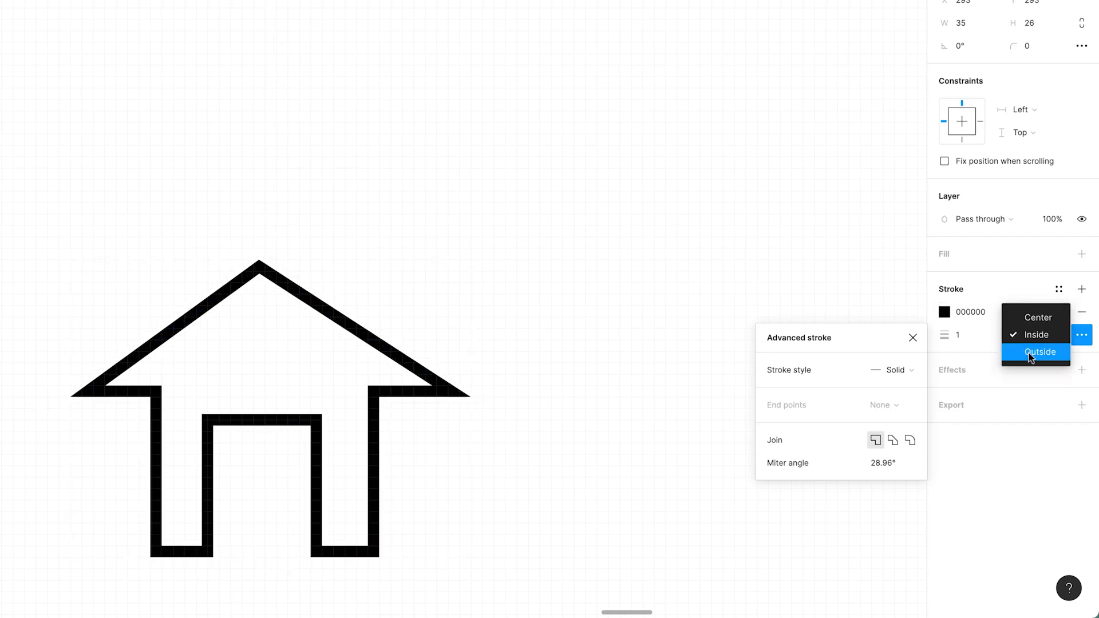
left_click(1031, 351)
left_click(1024, 336)
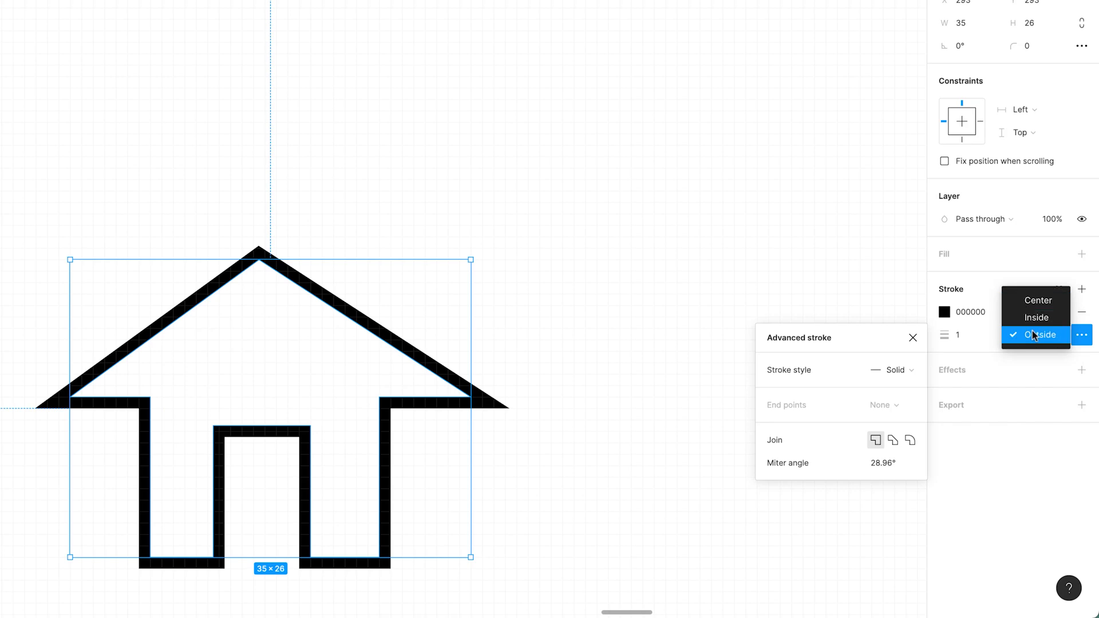
left_click(1035, 317)
left_click(1033, 336)
left_click(1035, 323)
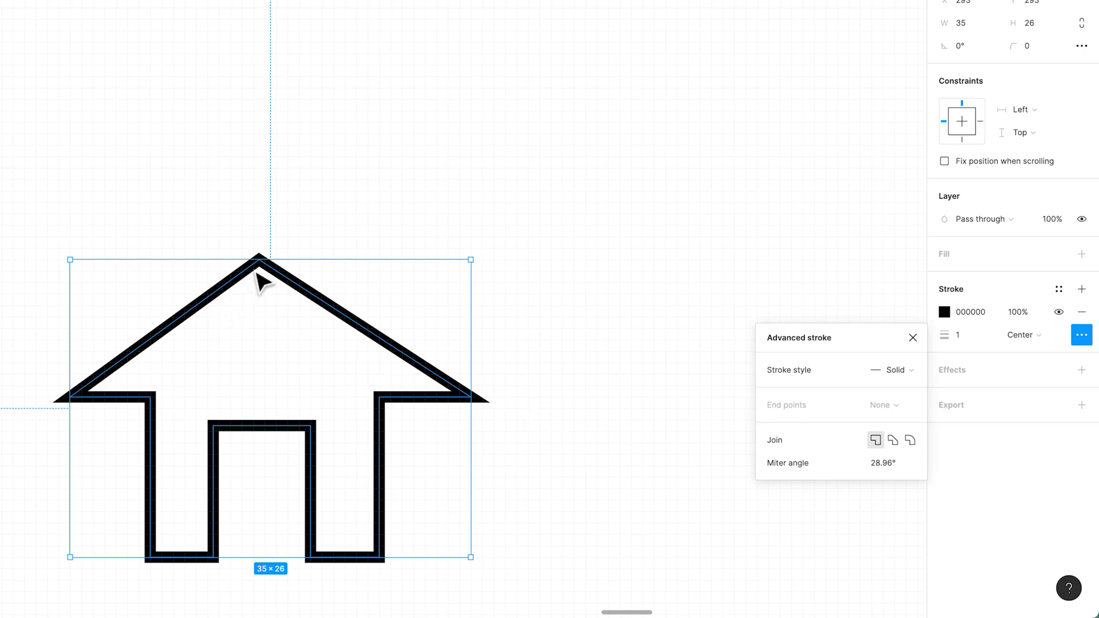
- Try the bevelled stroke join on the small house, set the join to the rounded option, and deselect the shape
left_click(1082, 336)
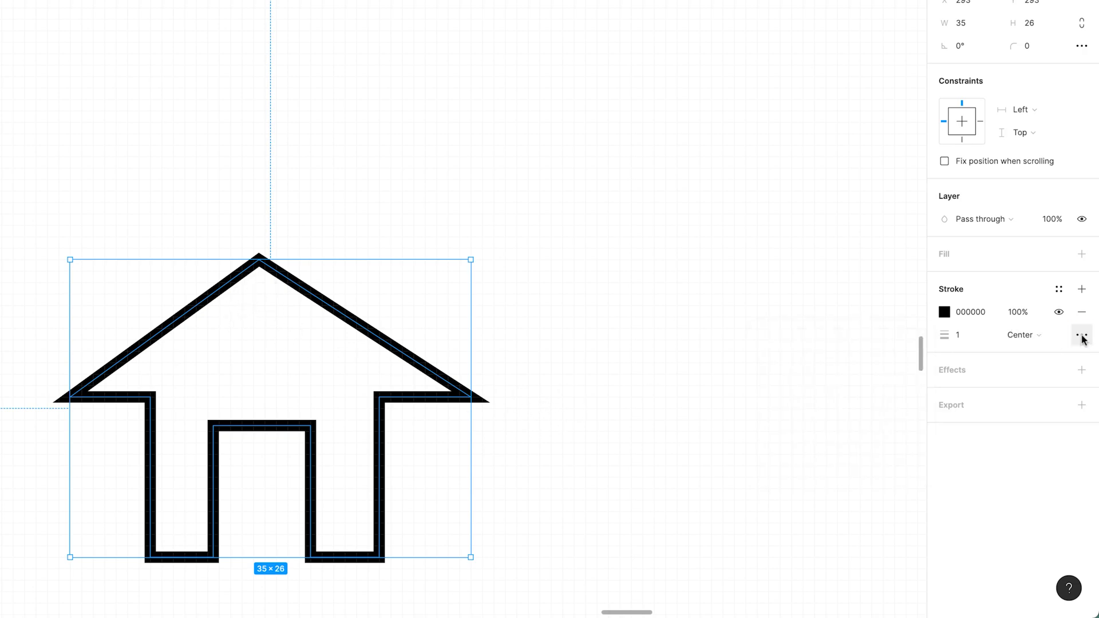
left_click(1081, 337)
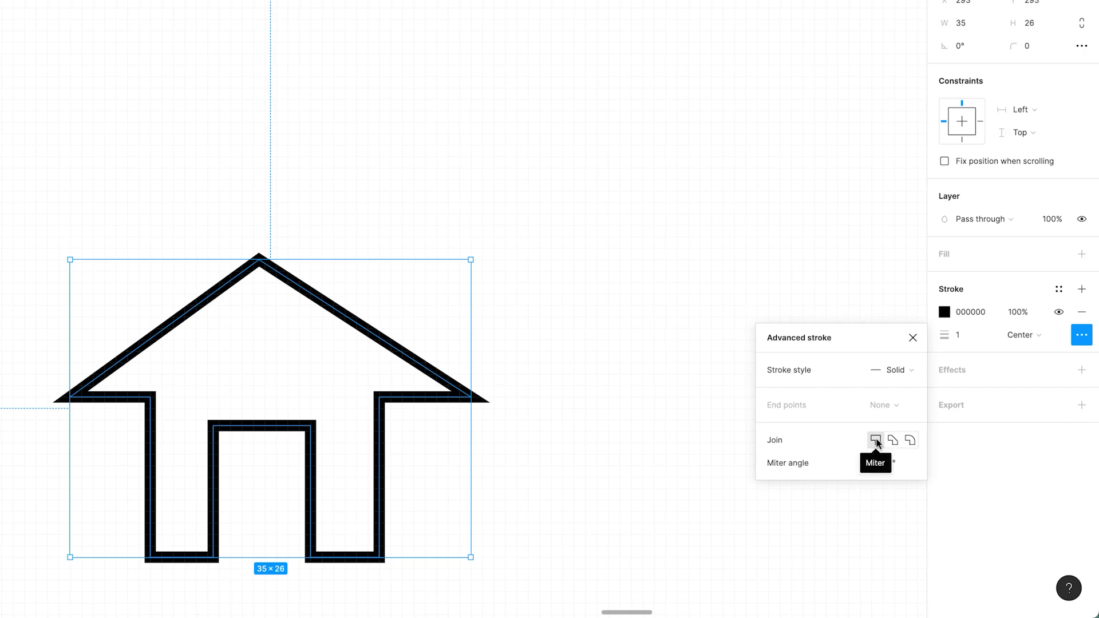
left_click(893, 442)
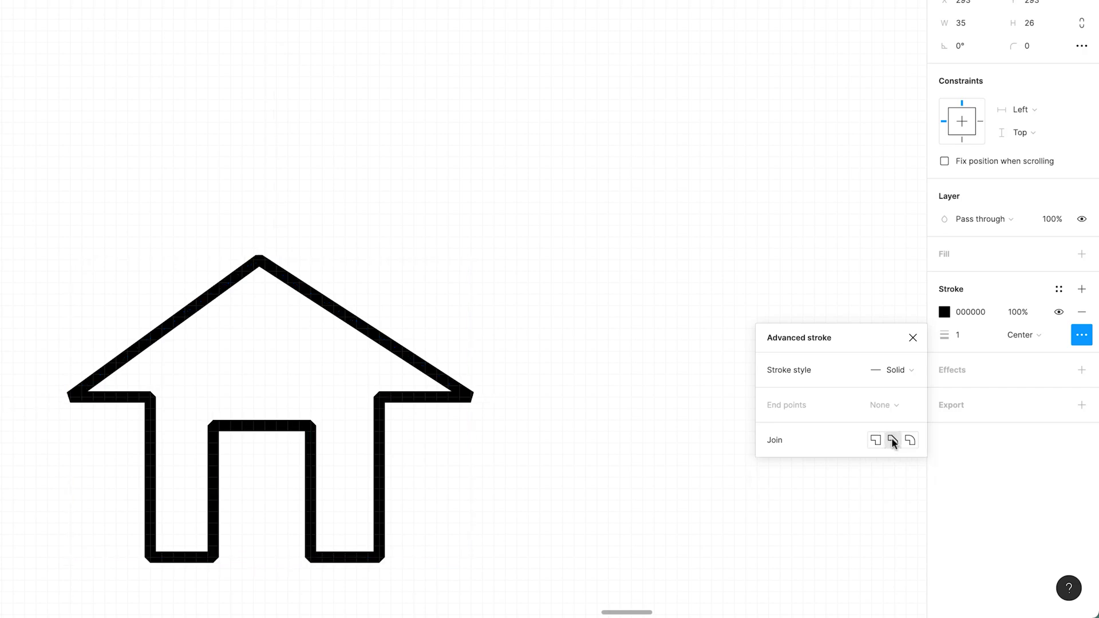
left_click(910, 442)
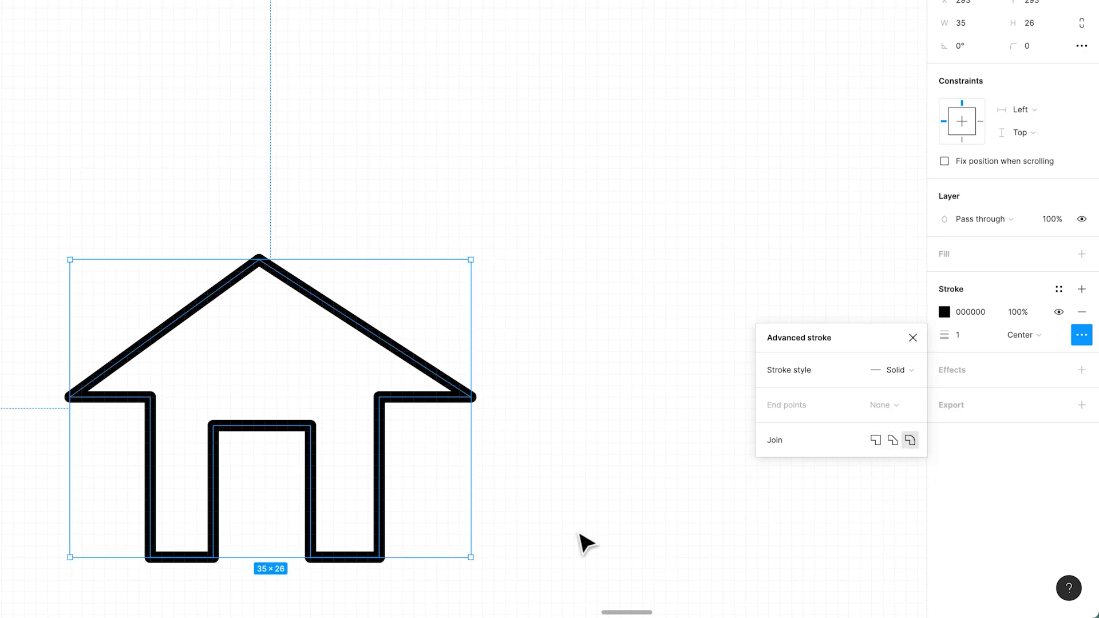
left_click(546, 502)
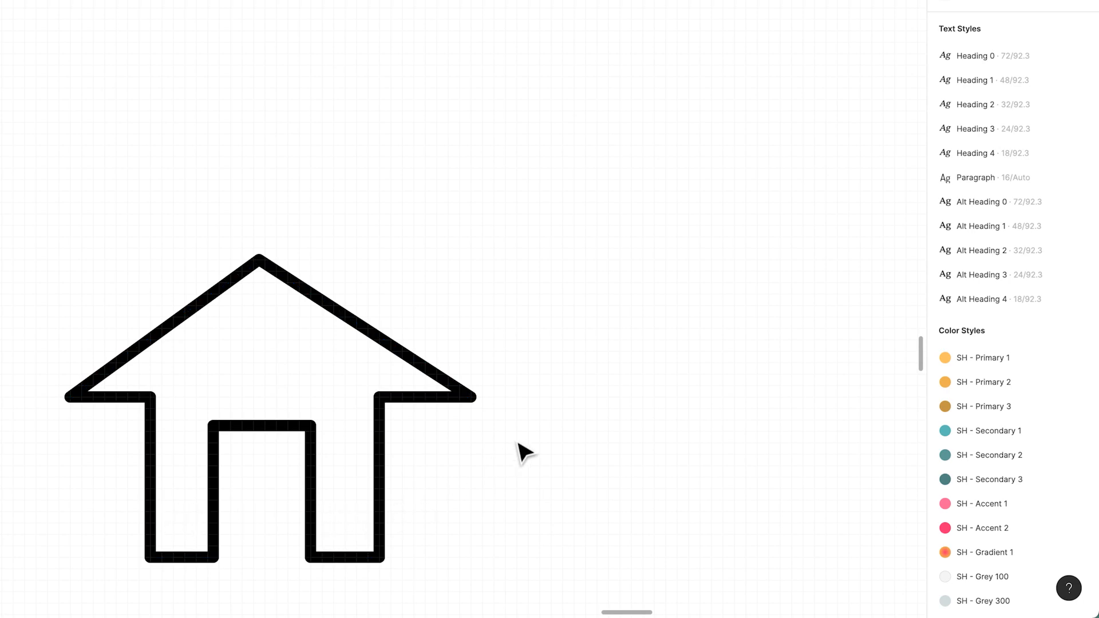
- Switch the small house's stroke style to Dash, and undo the change
left_click(433, 399)
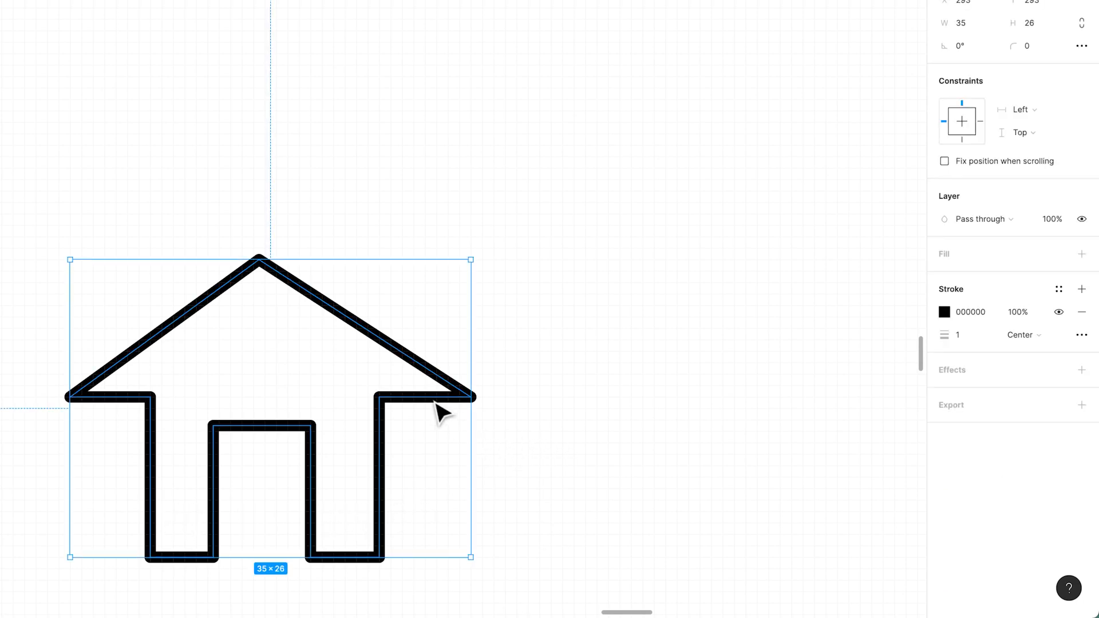
left_click(1081, 335)
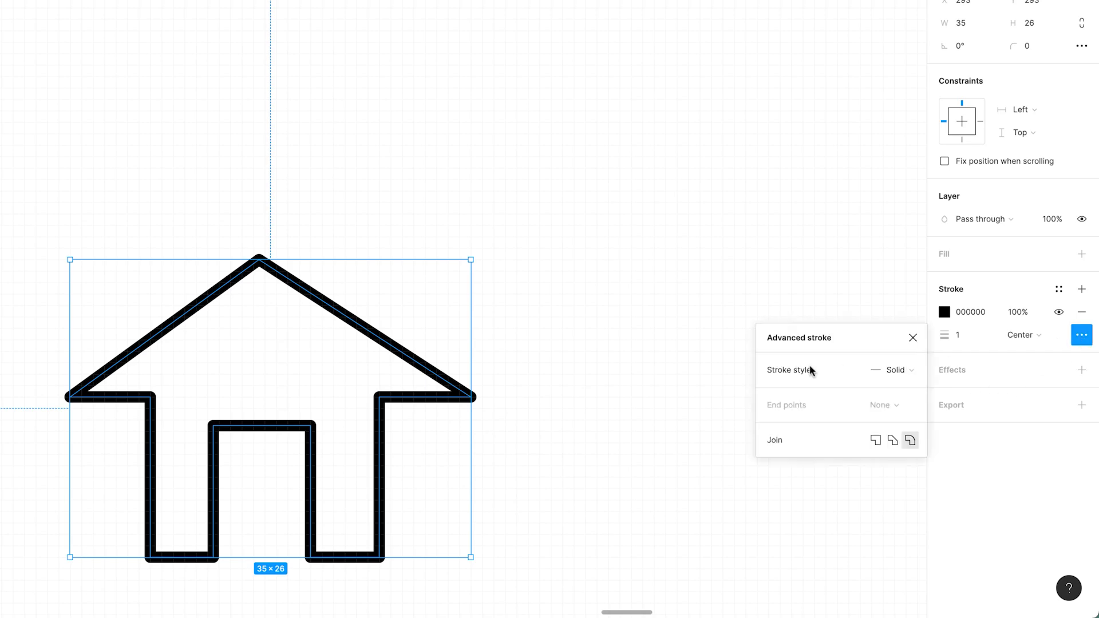
left_click(893, 370)
left_click(901, 386)
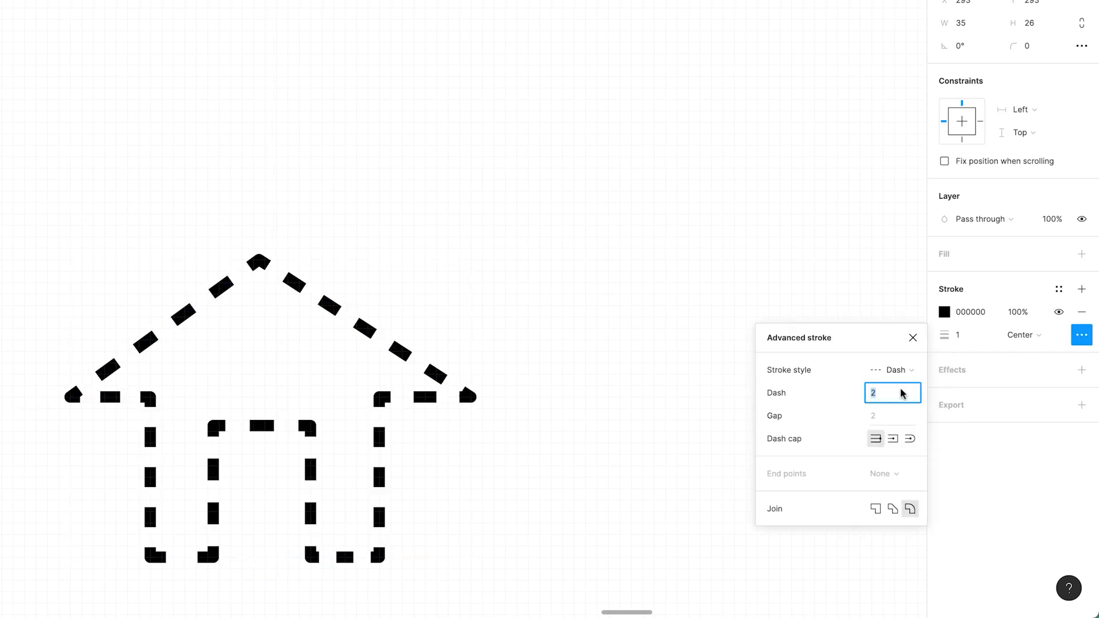
left_click(592, 422)
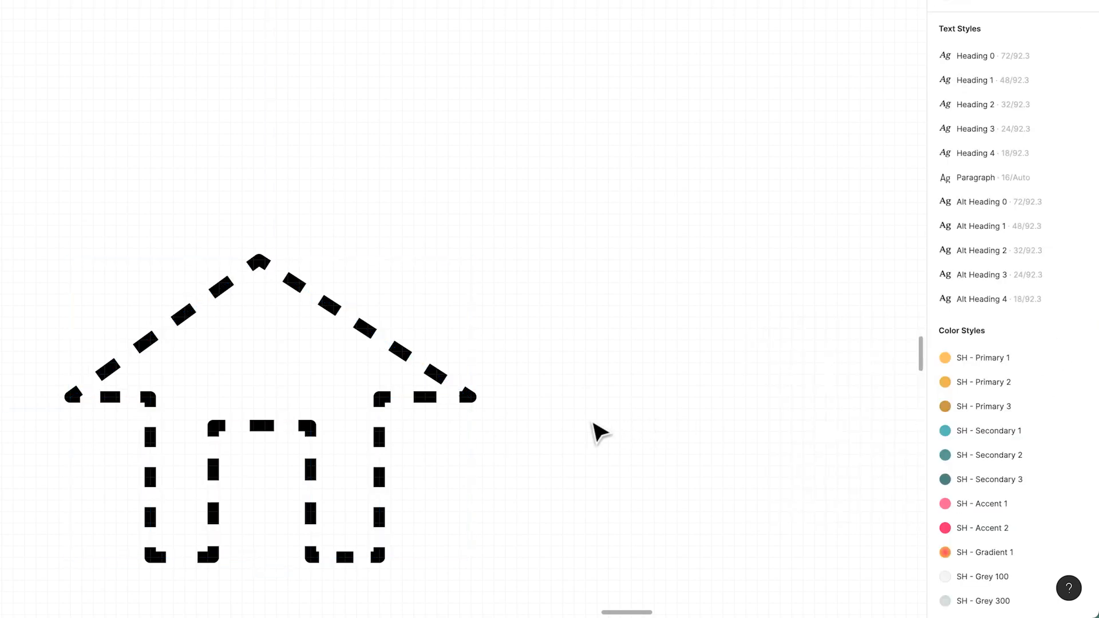
key("super+z")
key("super+z")
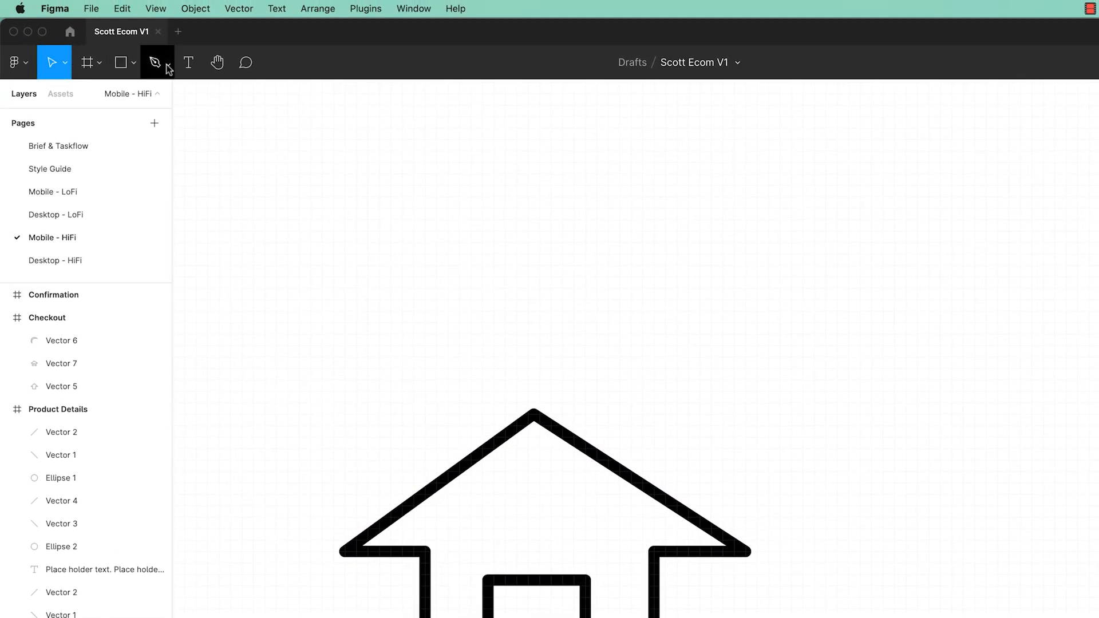
left_click(133, 64)
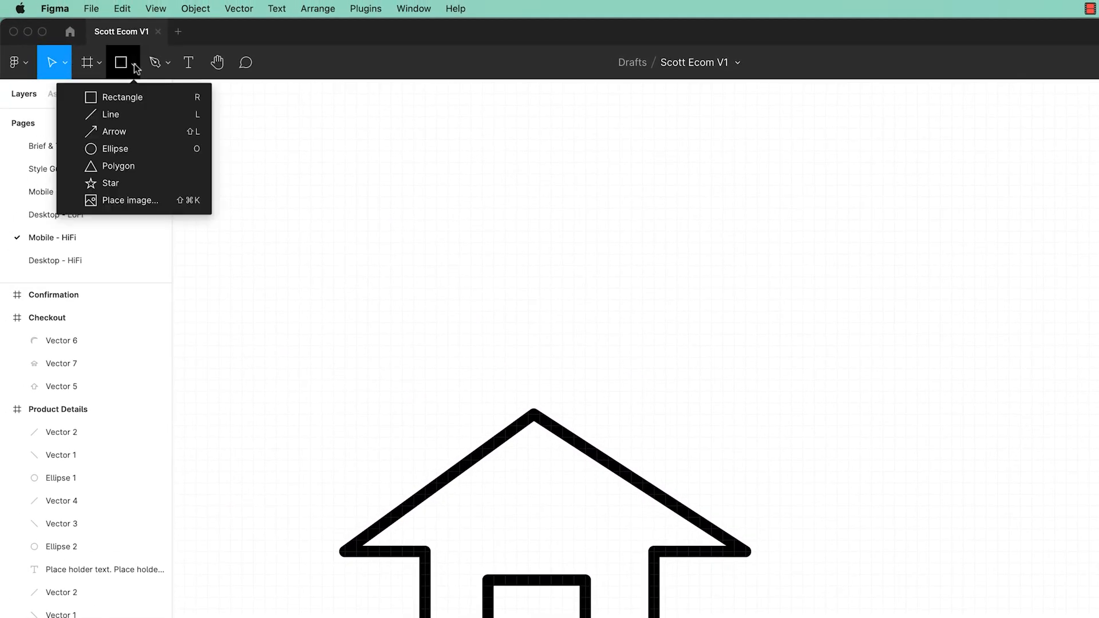
key("Escape")
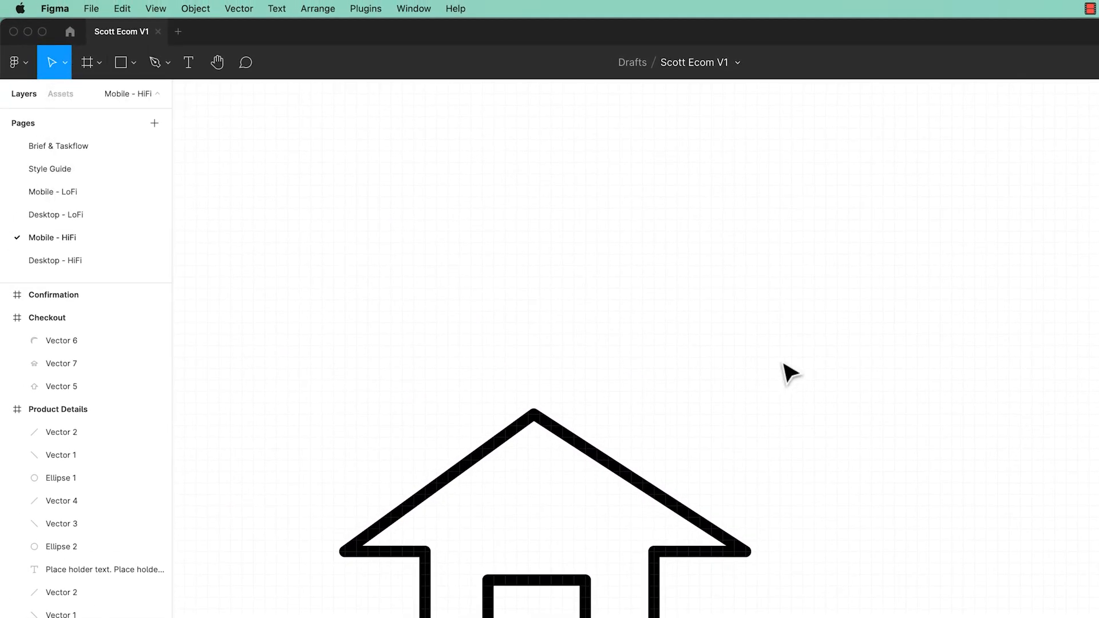
left_click_drag(730, 249, 868, 399)
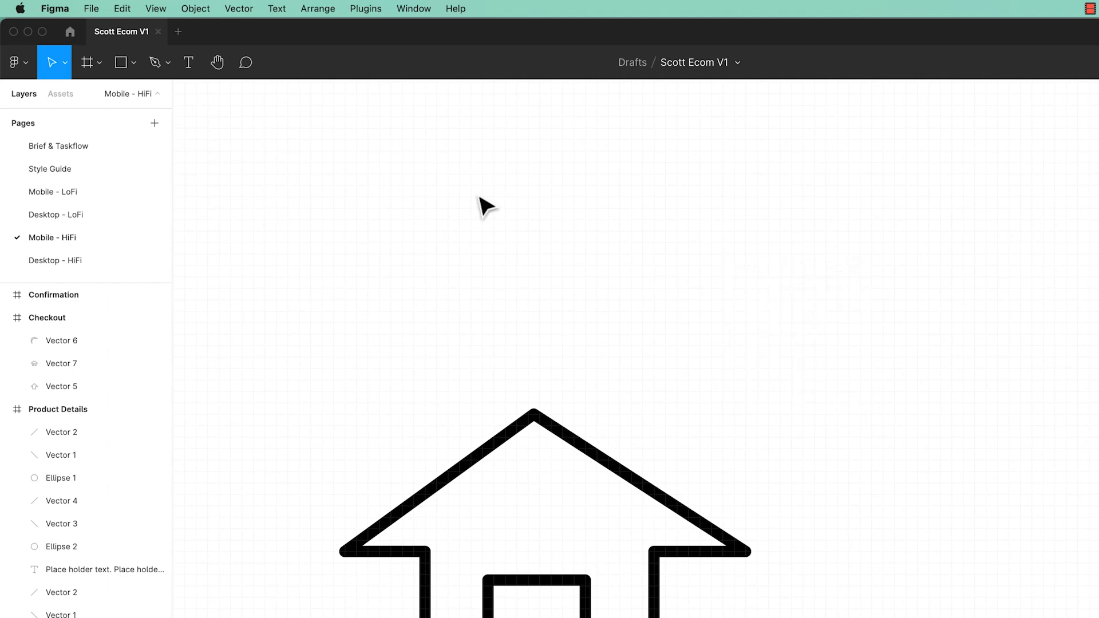
left_click(133, 63)
left_click(134, 64)
left_click(136, 64)
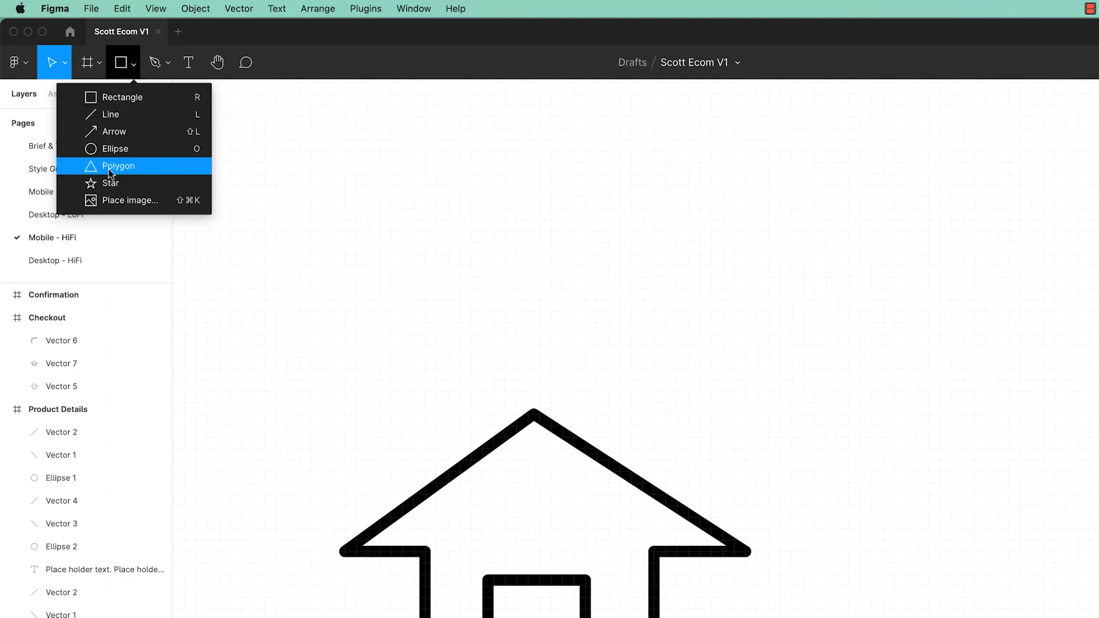
key("Escape")
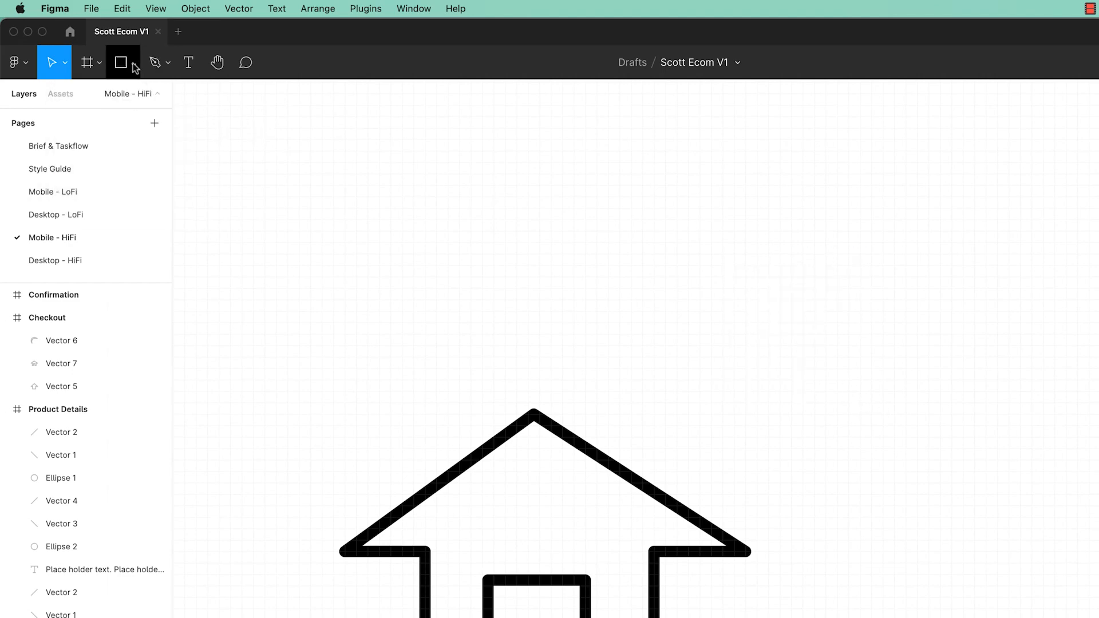
- Draw a star above the small house with the Star tool, and resize it to about 40 × 40
left_click(133, 63)
left_click(114, 182)
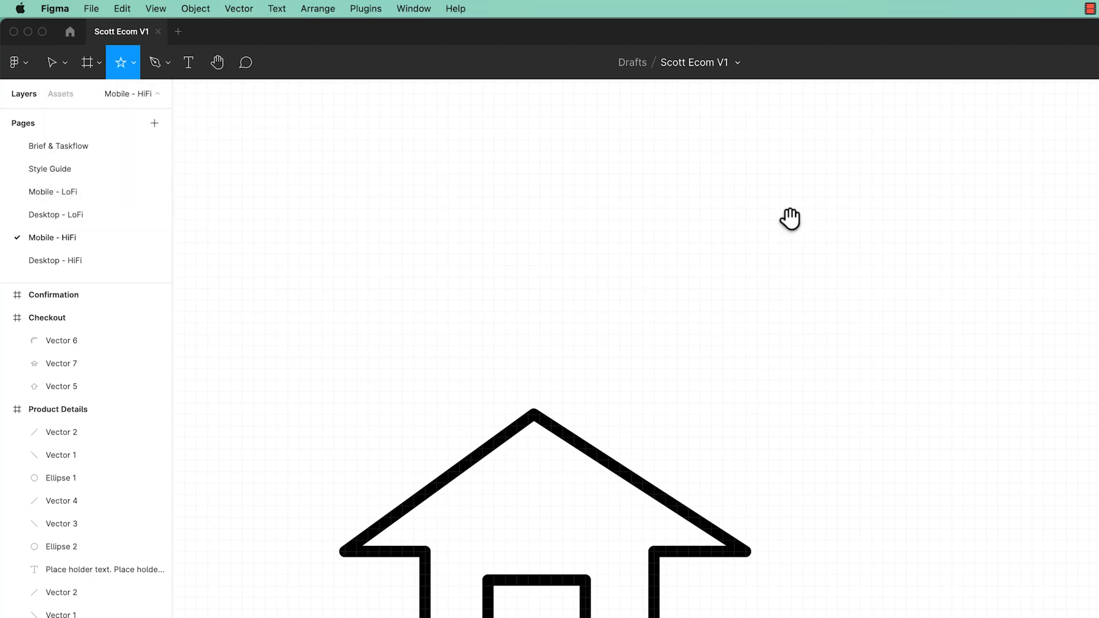
left_click_drag(789, 218, 645, 269)
scroll(643, 266, "down", 5)
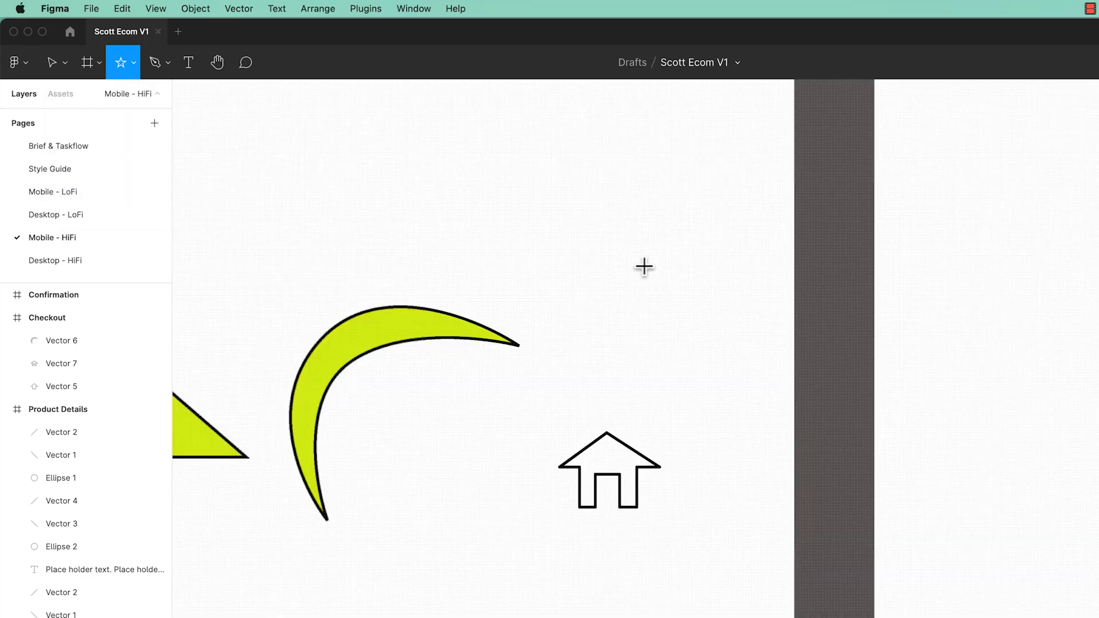
left_click_drag(536, 164, 719, 308)
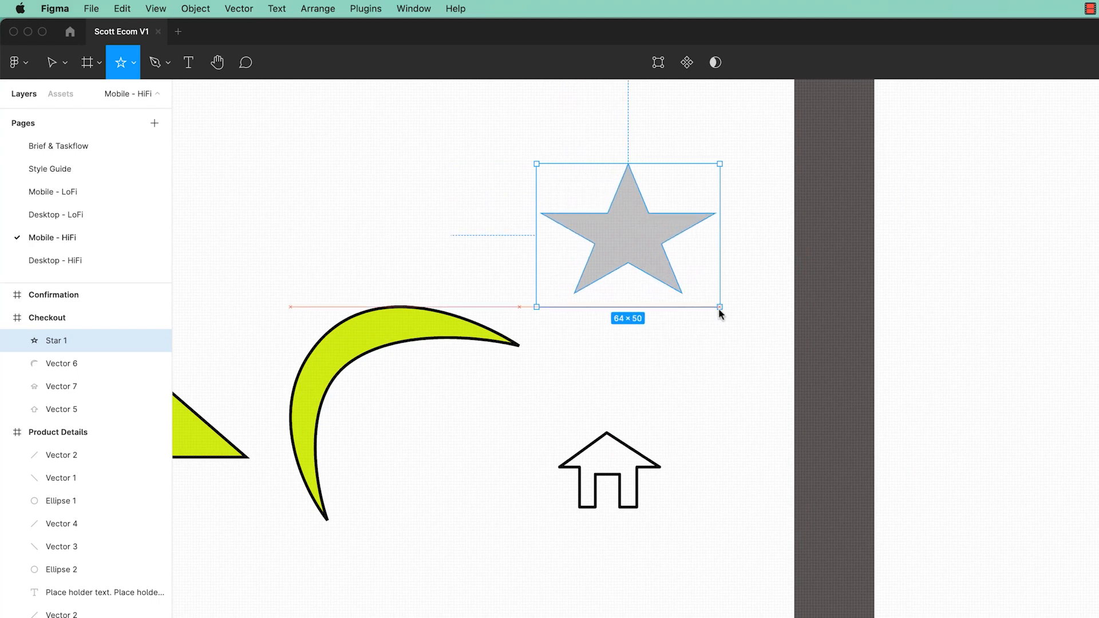
left_click_drag(719, 307, 660, 279)
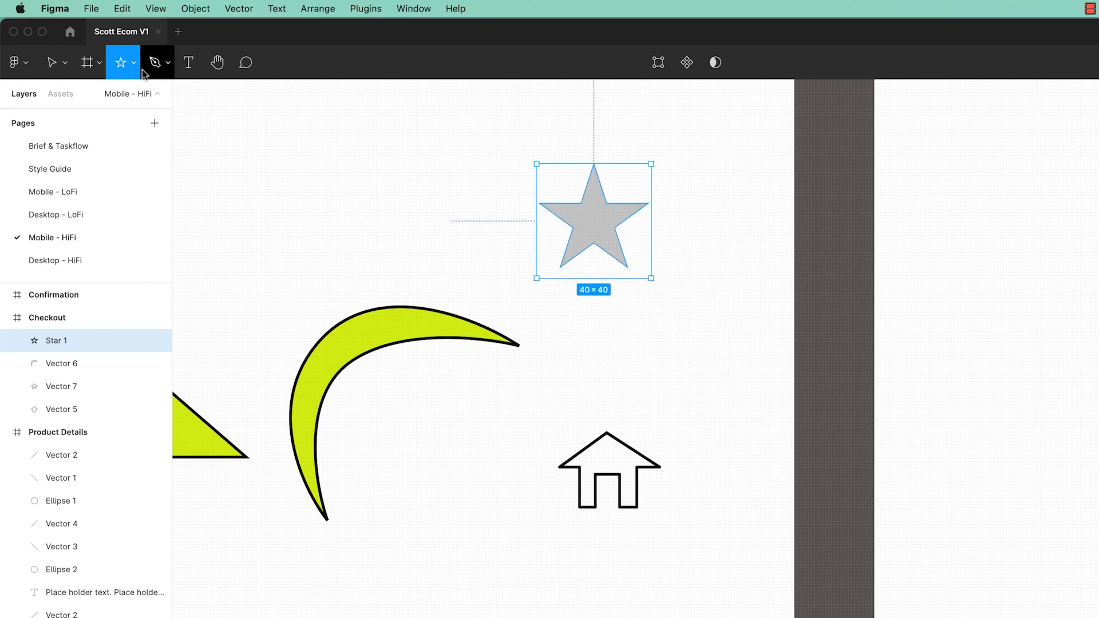
left_click(54, 70)
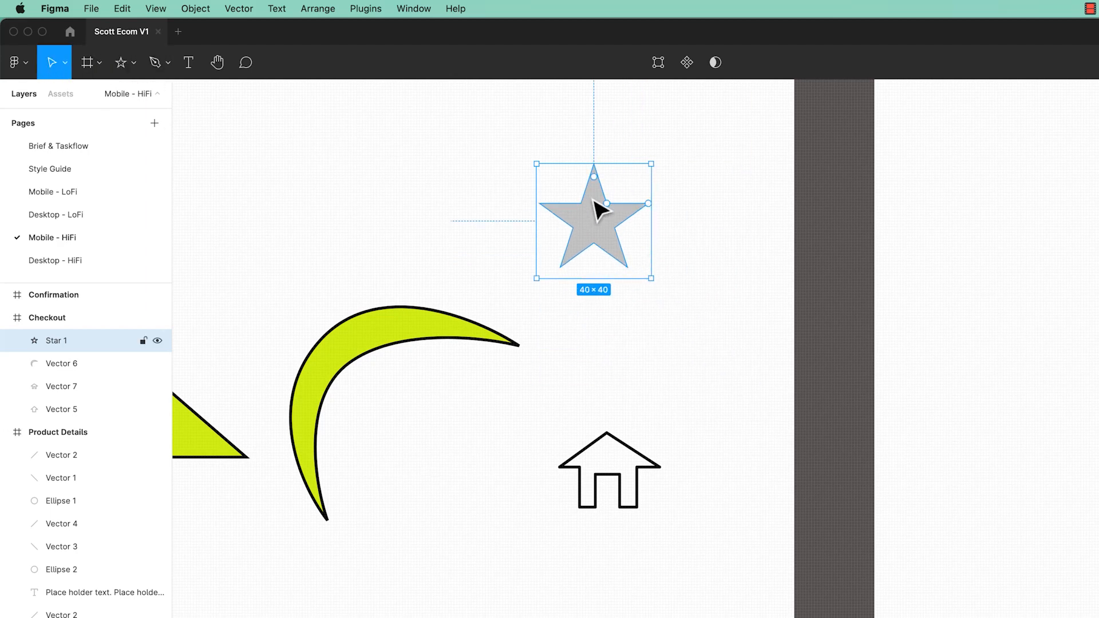
- Try raising the star's point count until it forms a dense sunburst, and undo the change
mouse_move(609, 207)
key("Return")
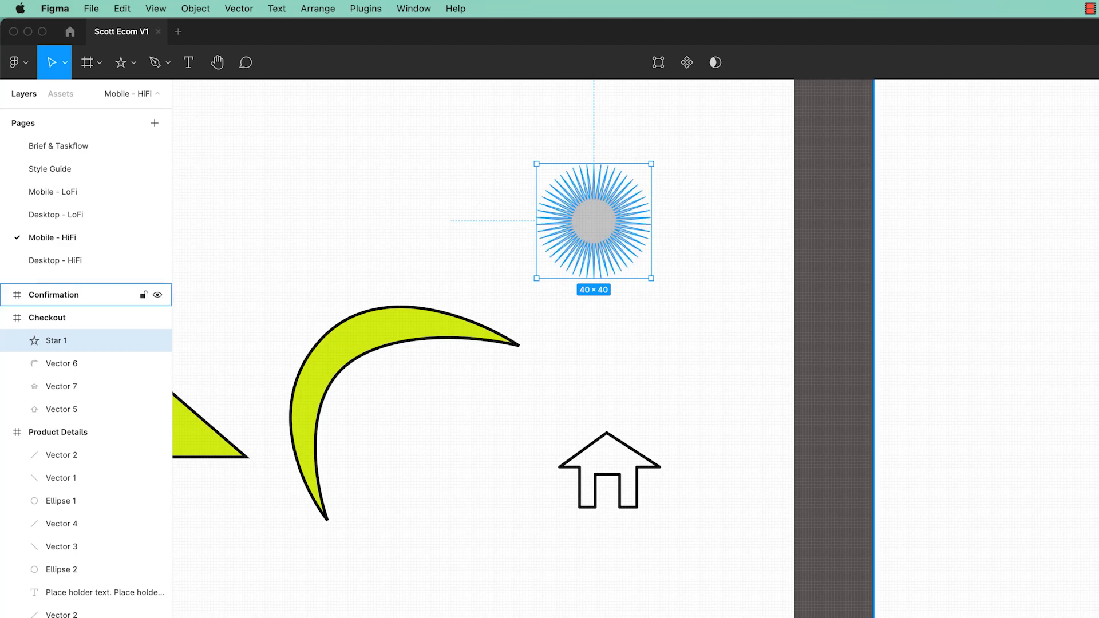
key("super+z")
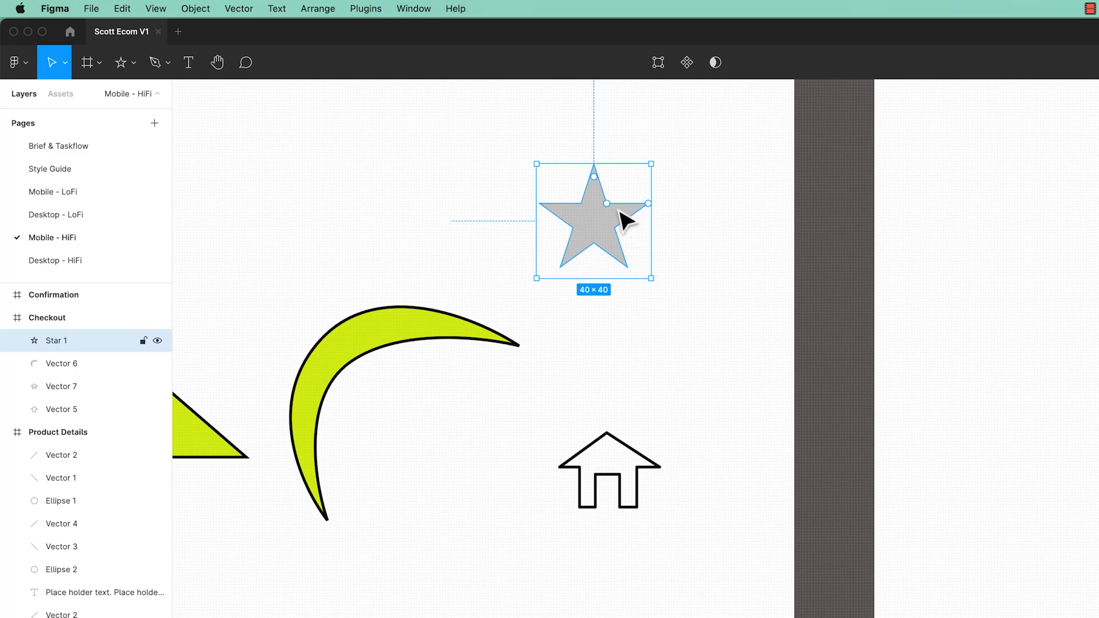
- Round the star's corners to a radius of 3 and deselect it
mouse_move(608, 207)
left_mouse_down()
mouse_move(628, 204)
mouse_move(601, 196)
left_mouse_up()
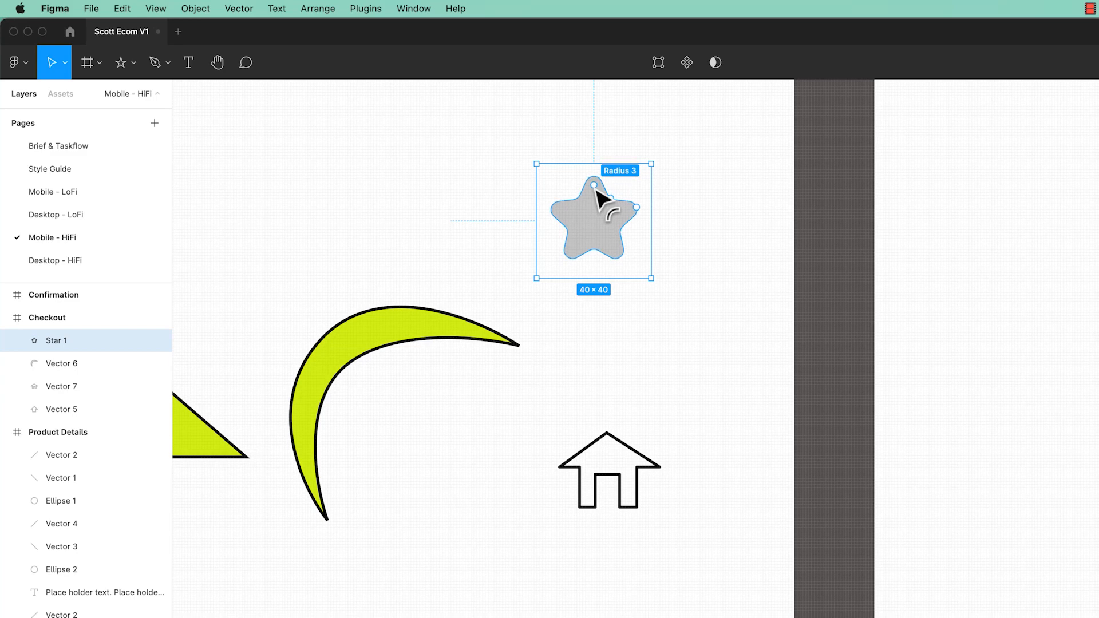
left_click(351, 212)
- Draw a triangle about 45 × 45 above the crescent with the Polygon tool, and round its corners to a radius of 4
left_click(130, 64)
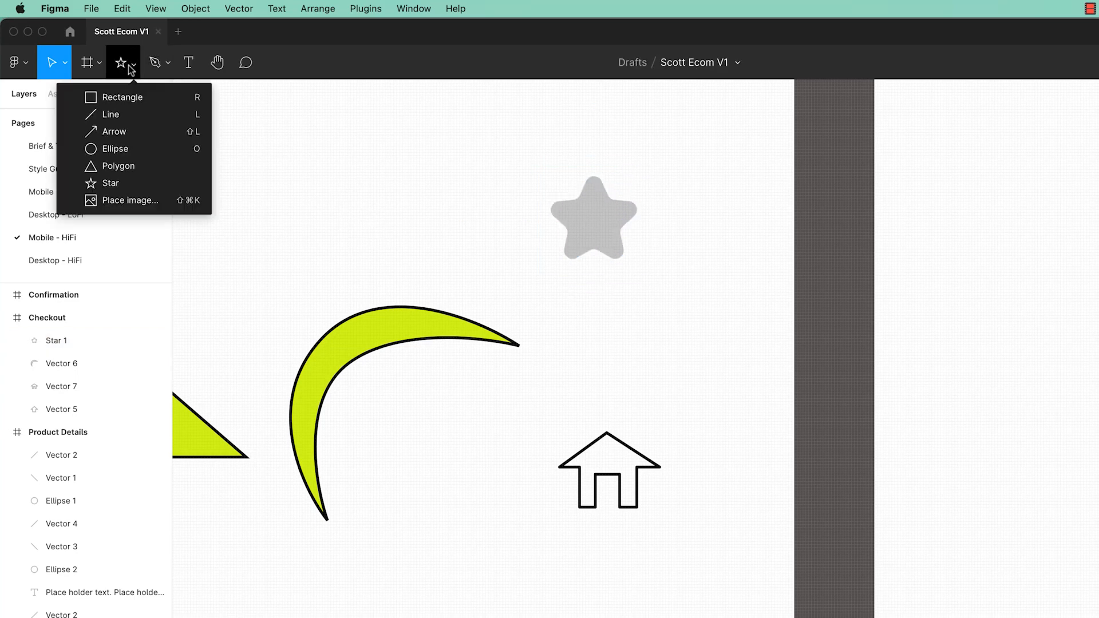
key("Escape")
left_click_drag(347, 128, 415, 208)
left_click(133, 63)
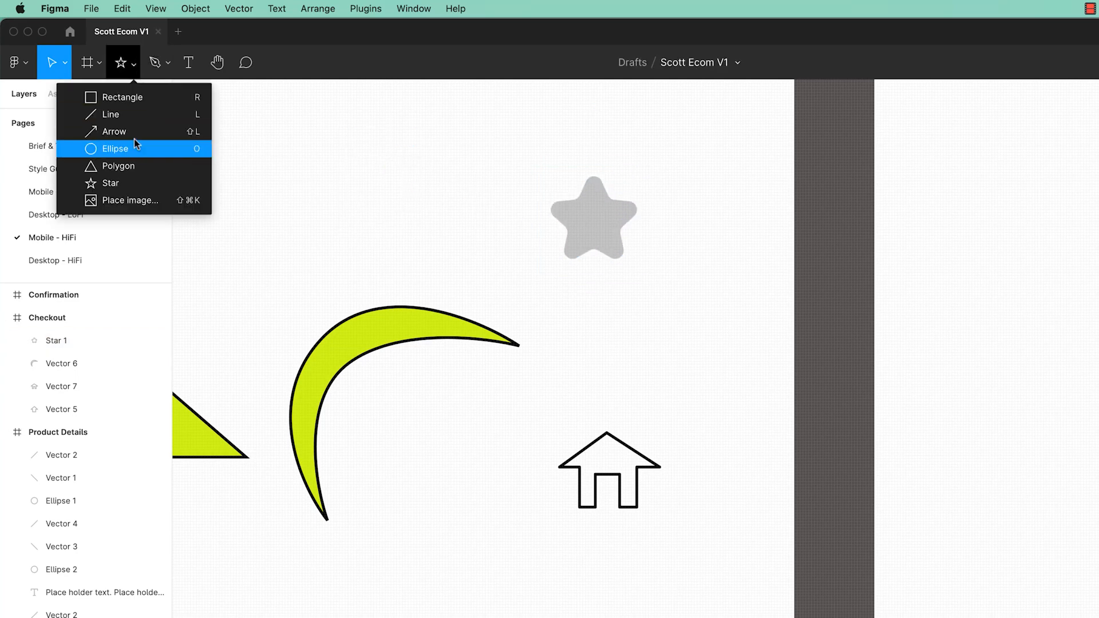
left_click(118, 166)
left_click_drag(361, 129, 490, 259)
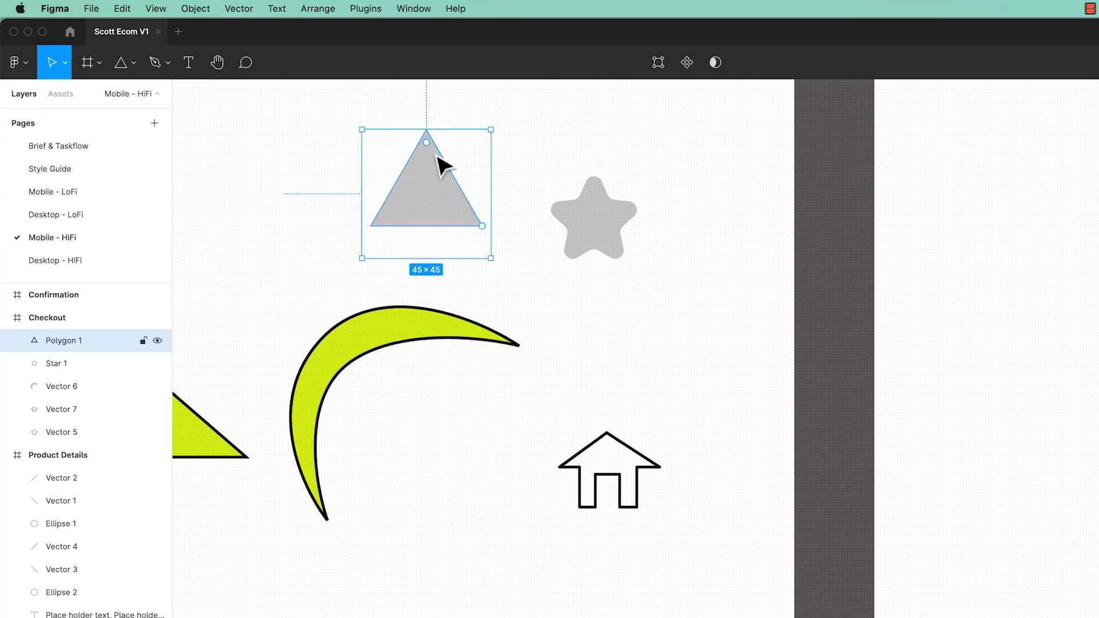
left_click_drag(428, 147, 429, 160)
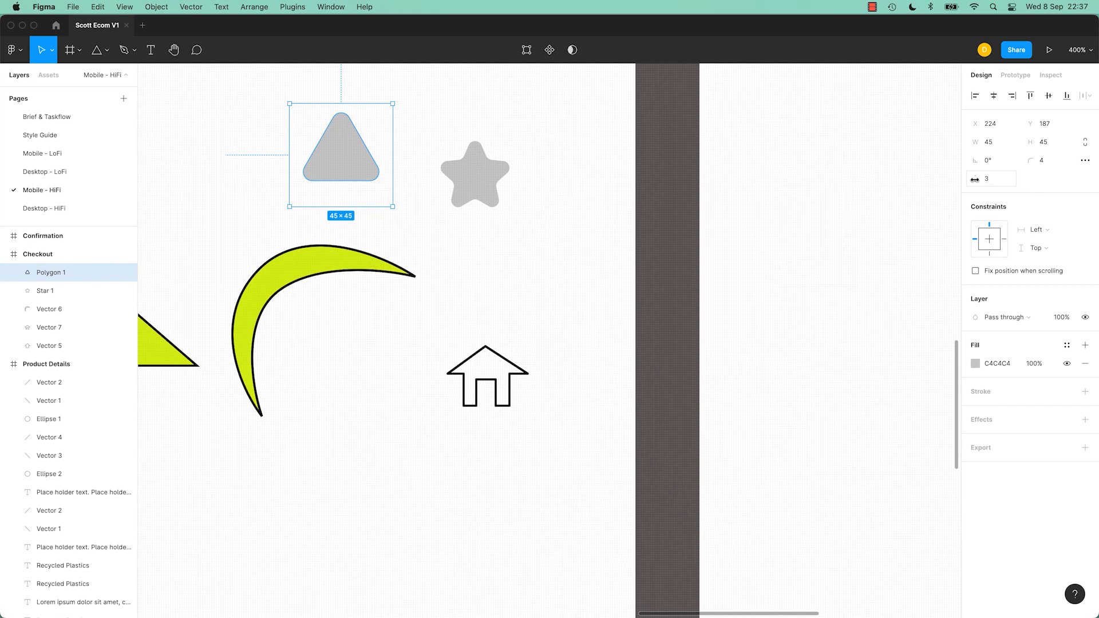
- Try the rounded triangle with 5 and 6 points, and settle on a point count of 8
left_click(993, 182)
type("5")
key("Return")
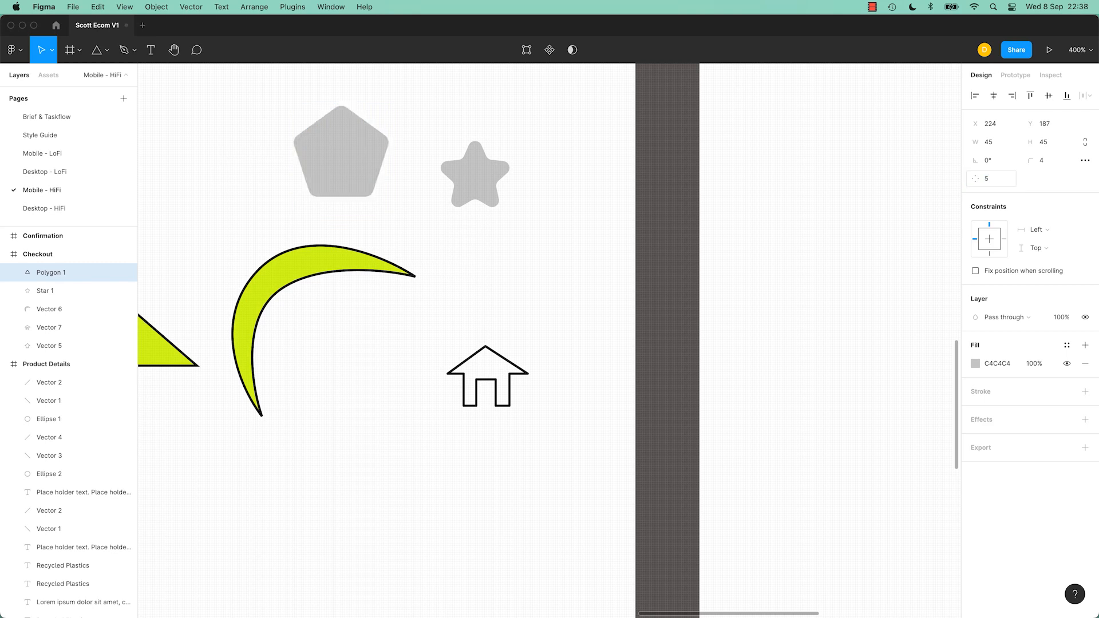
left_click(995, 178)
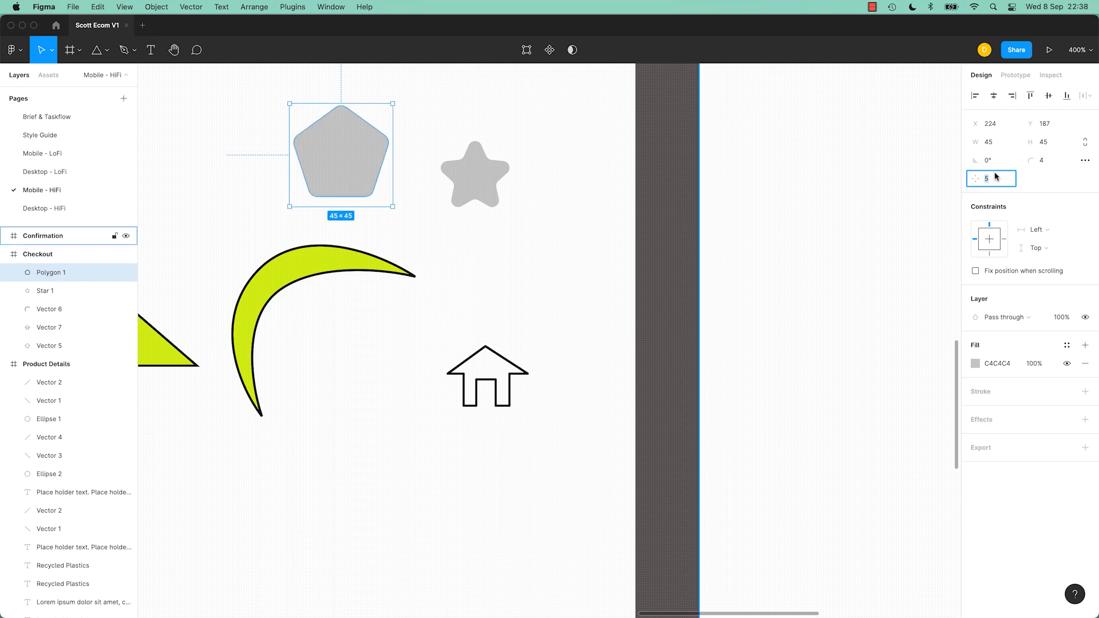
type("6")
key("Return")
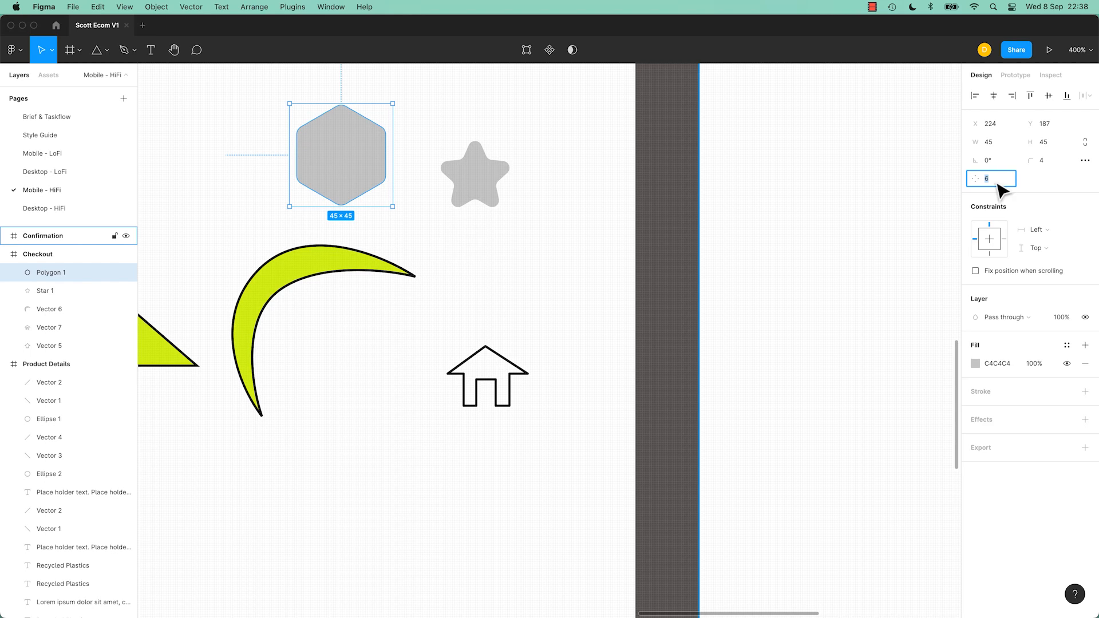
type("8")
key("Return")
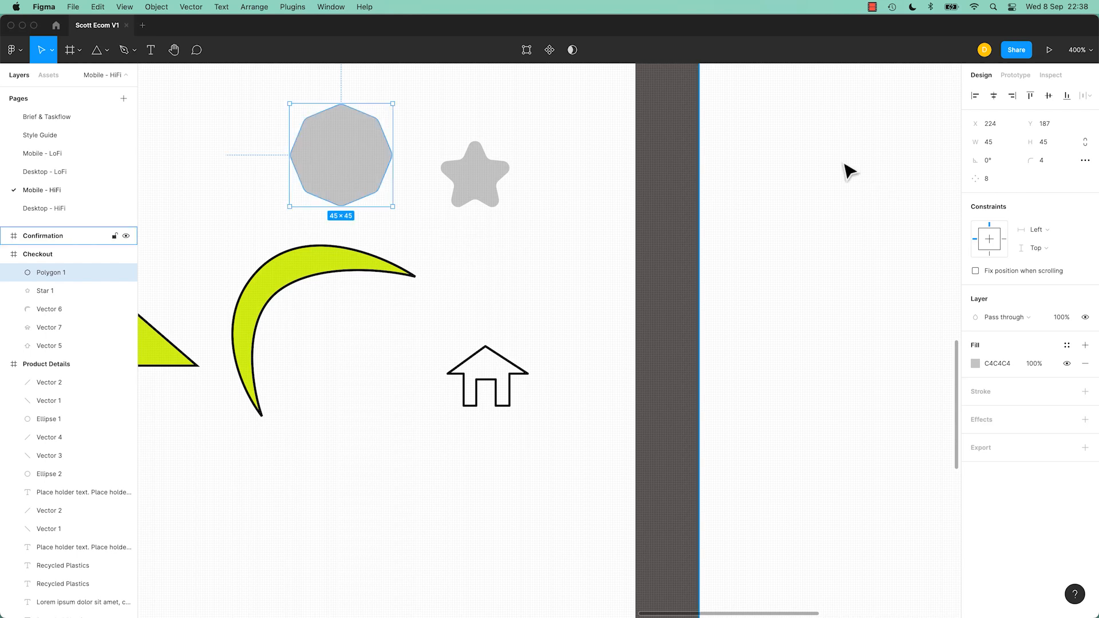
- Round the polygon's corners to a radius of 8, try 4 points on it, undo the point change and deselect it
left_click_drag(341, 114, 395, 167)
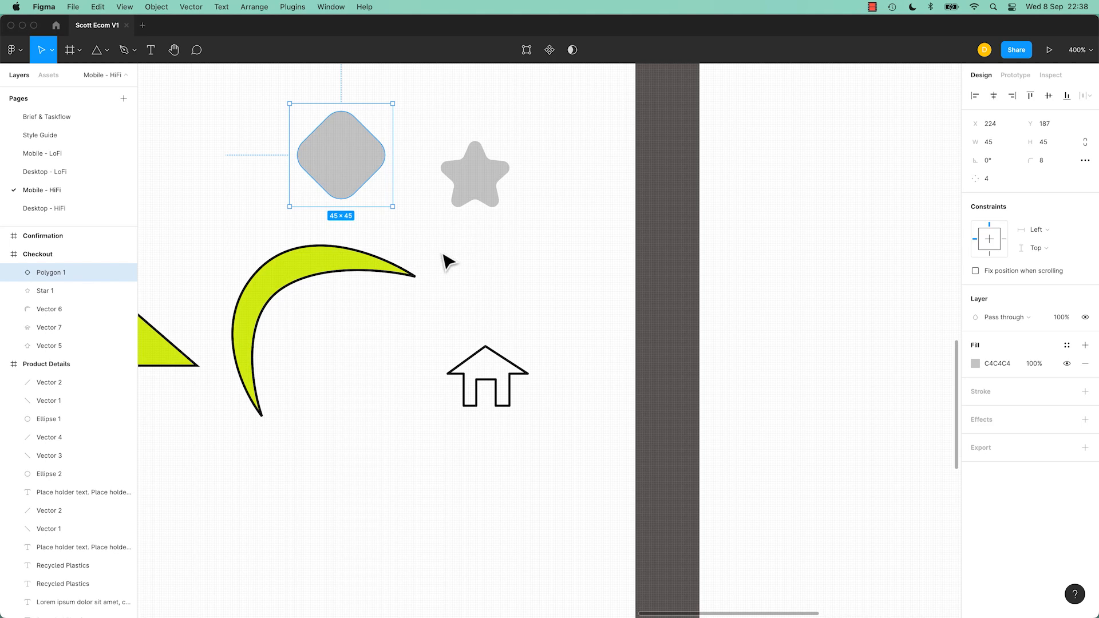
key("ctrl+z")
left_click(455, 248)
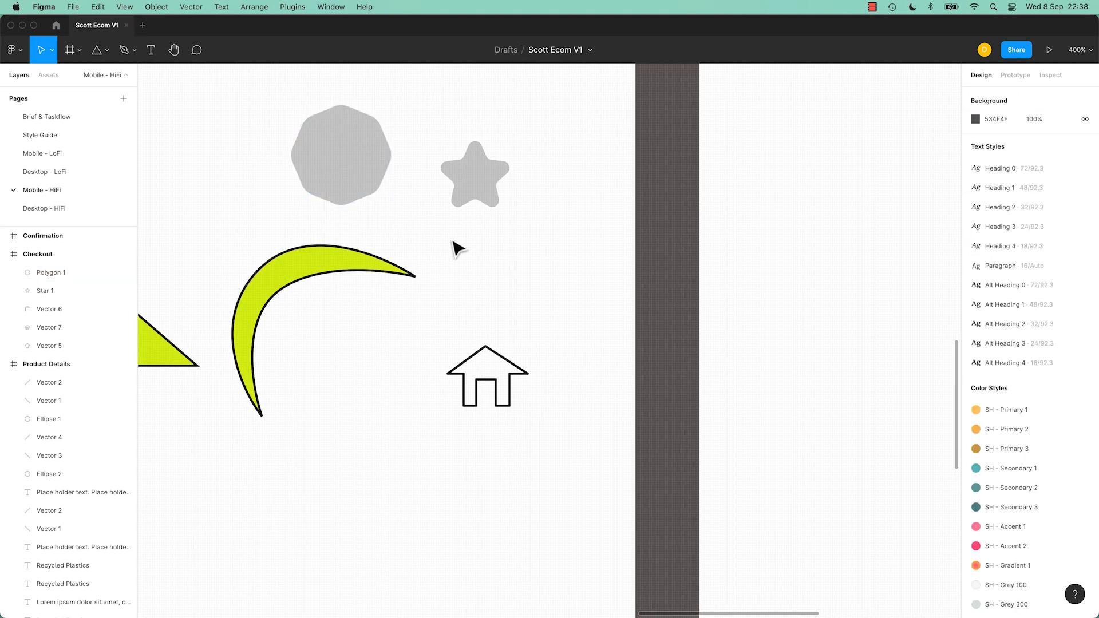
- Try rotating the green crescent freehand, including to 75°, and return it to its original orientation
left_click(314, 270)
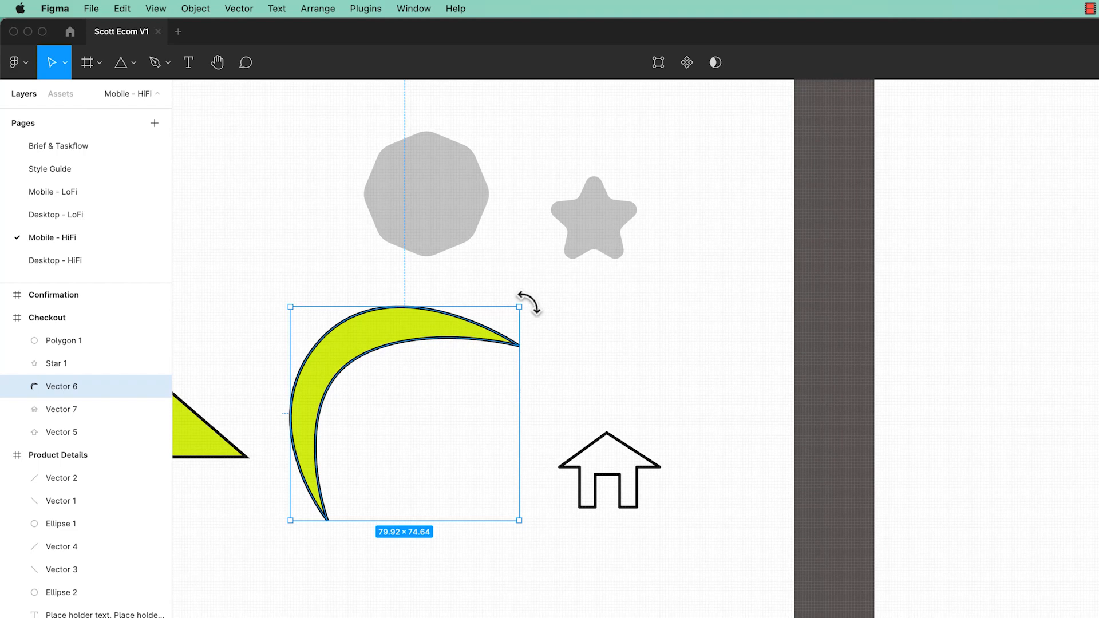
left_click_drag(524, 302, 544, 334)
key("super+z")
left_click_drag(524, 302, 358, 273)
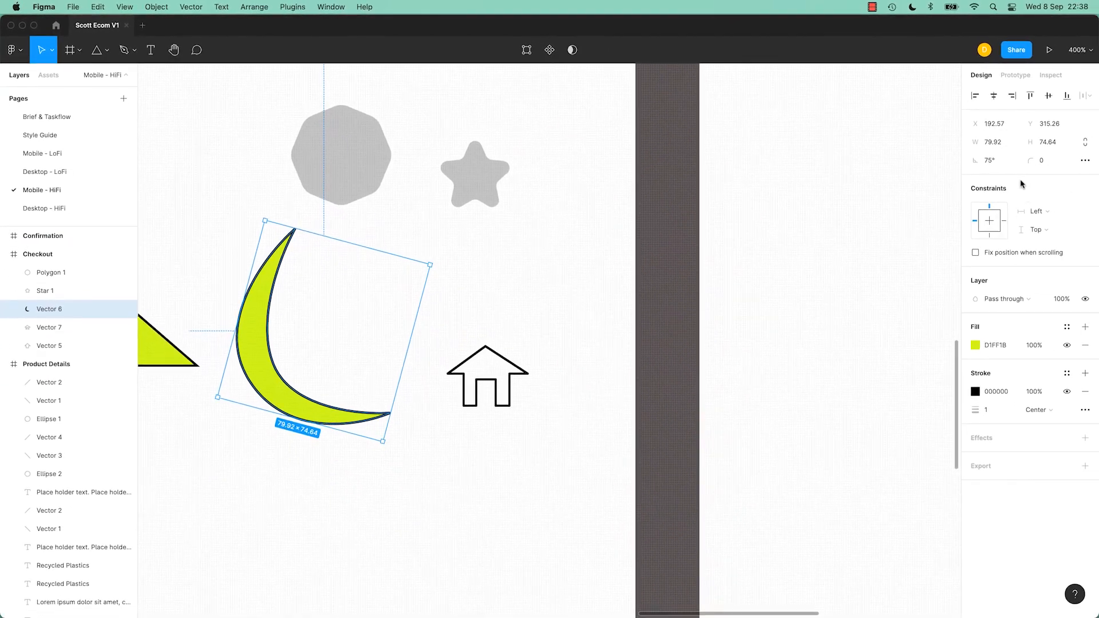
left_click(995, 163)
left_click_drag(268, 215, 430, 258)
- Set the green crescent's rotation to 180°
left_click(993, 165)
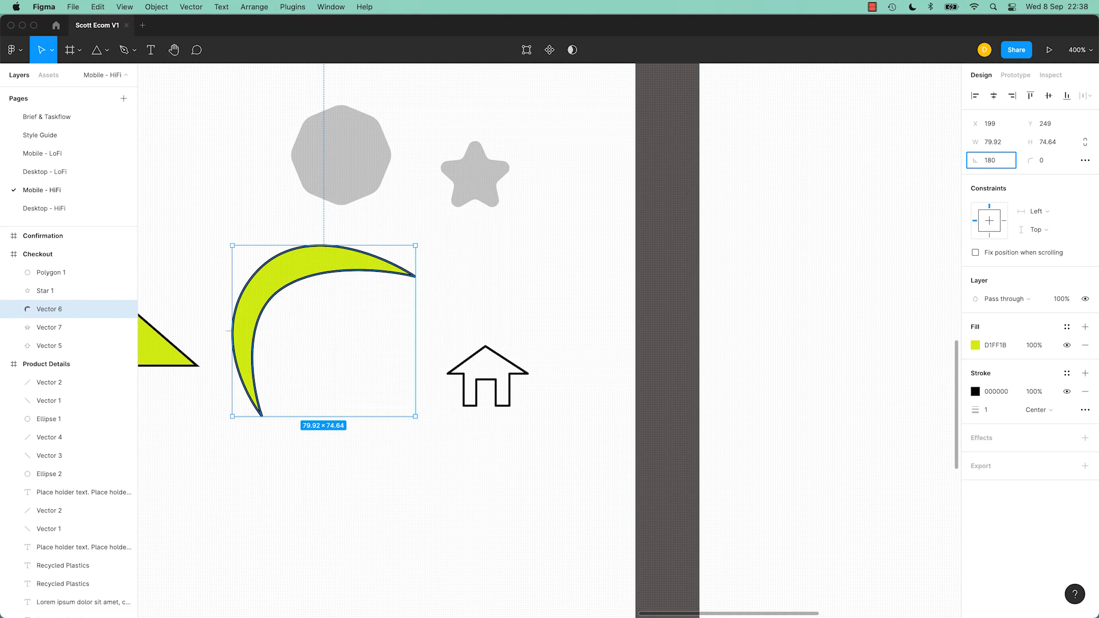
type("180")
key("Return")
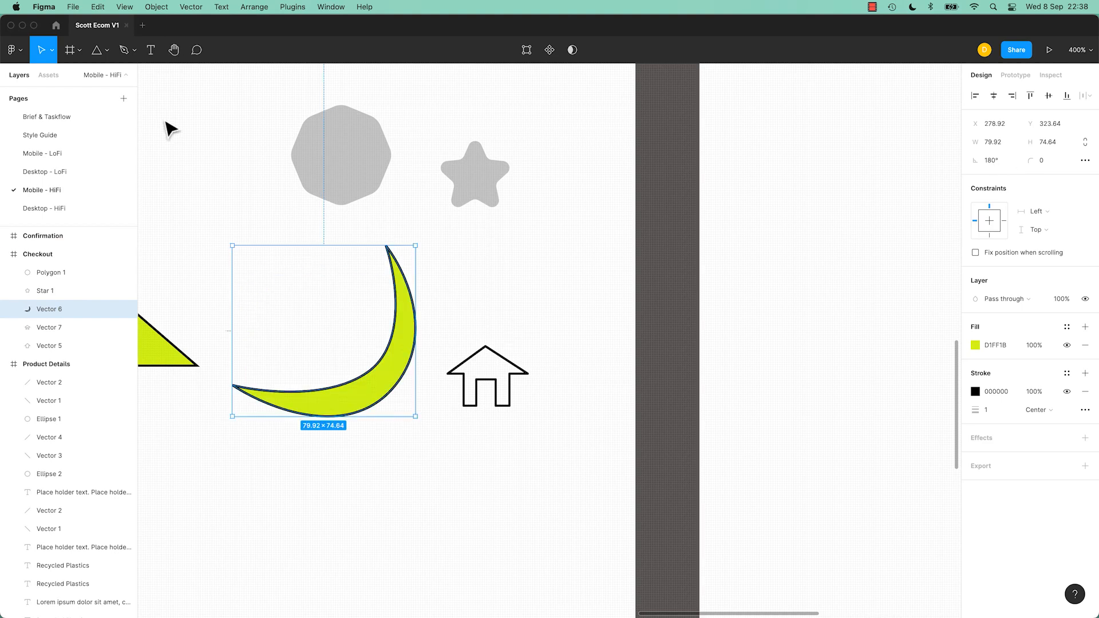
left_click(20, 51)
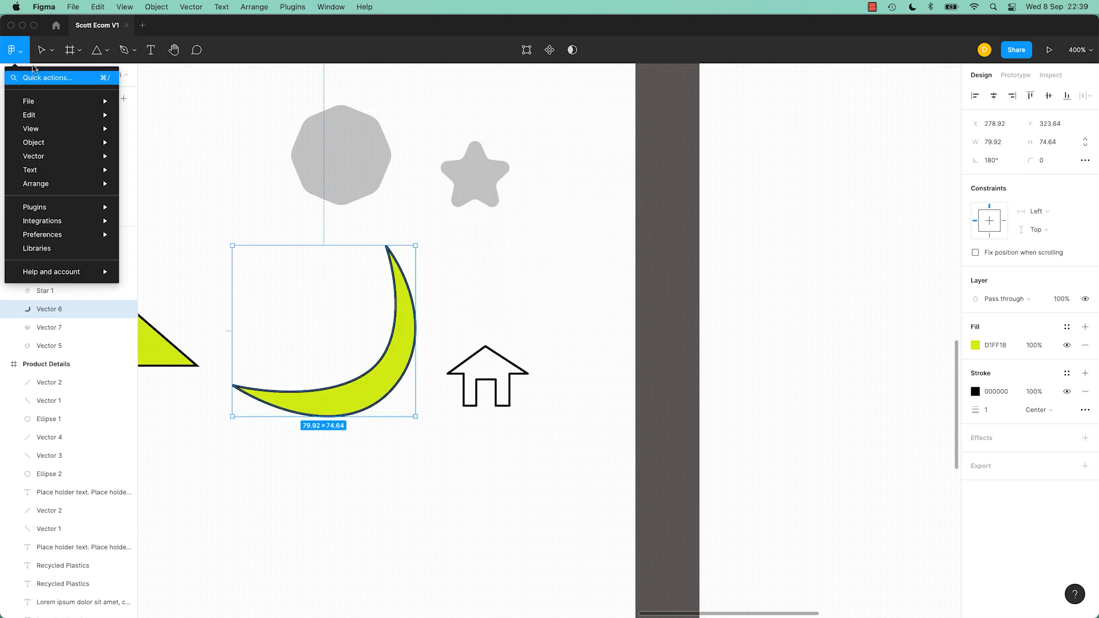
mouse_move(48, 143)
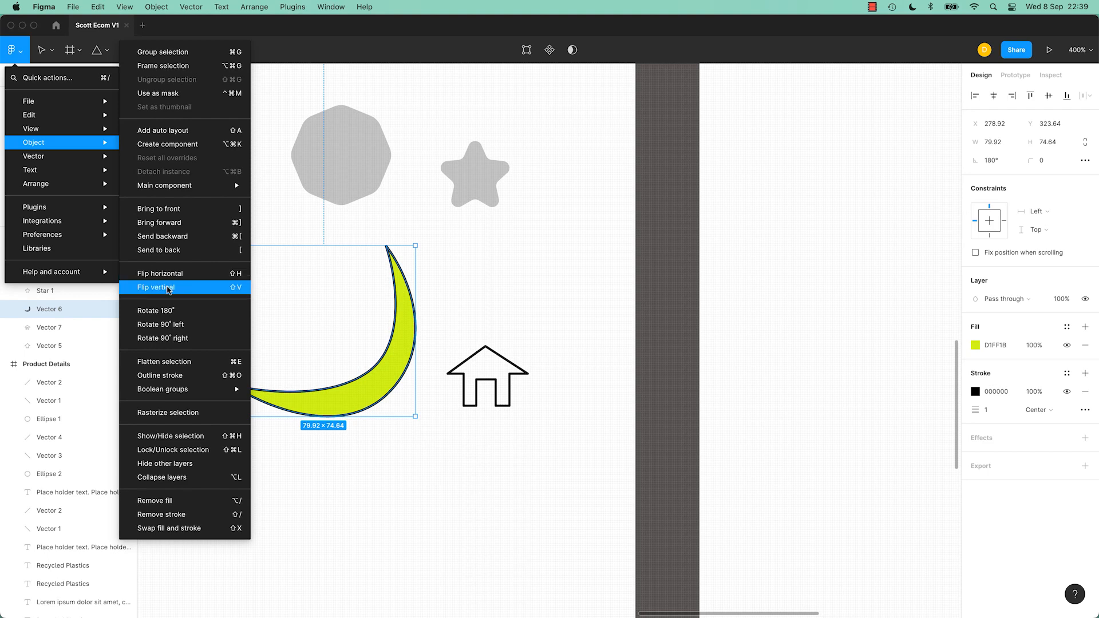
left_click(493, 280)
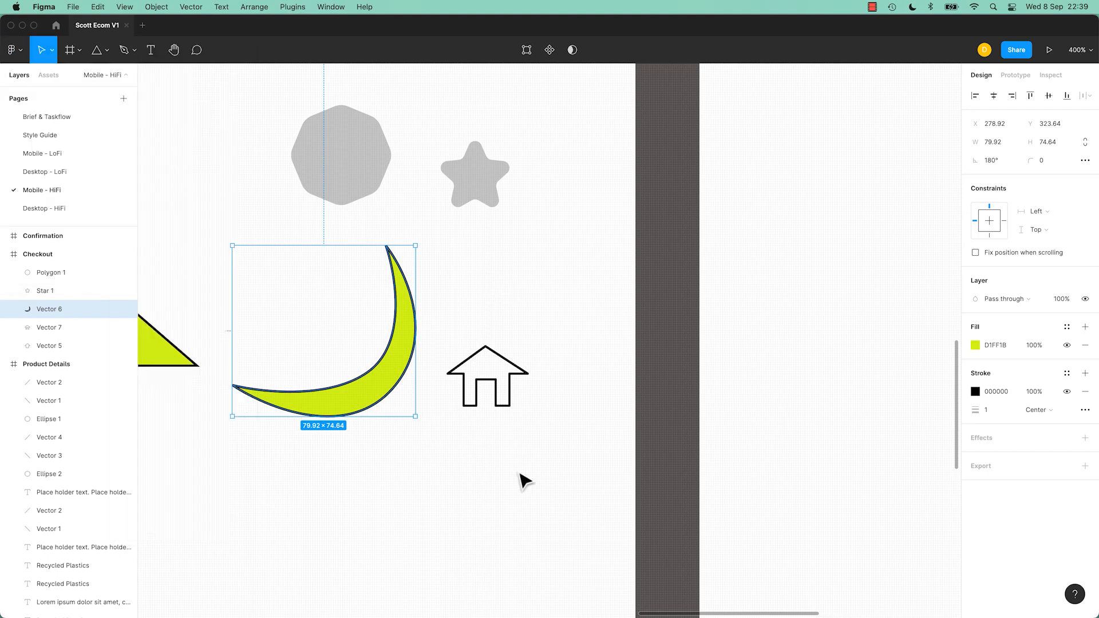
- Deselect the crescent, preview the Checkout shapes as outlines, and restore the normal display
left_click(475, 467)
left_click_drag(448, 444, 630, 497)
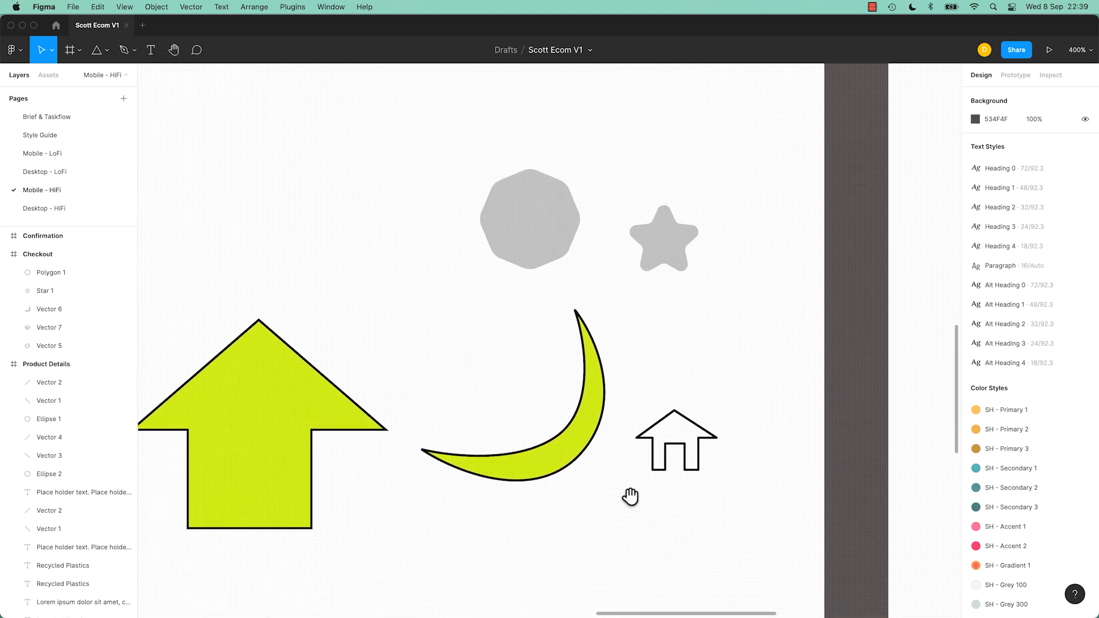
left_click_drag(371, 538, 470, 552)
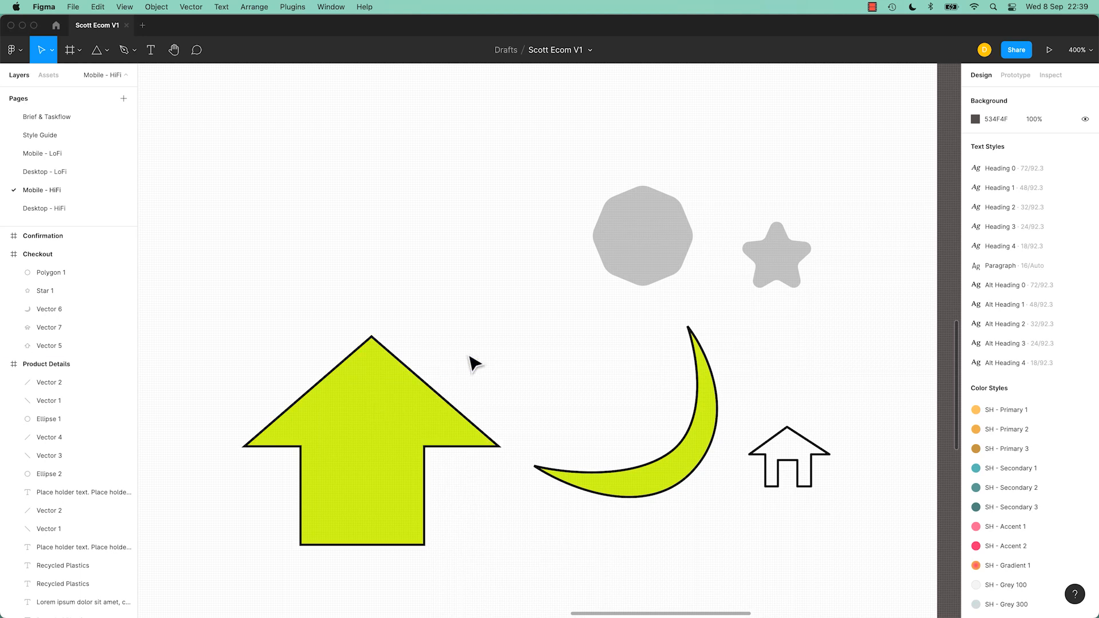
key("ctrl+y")
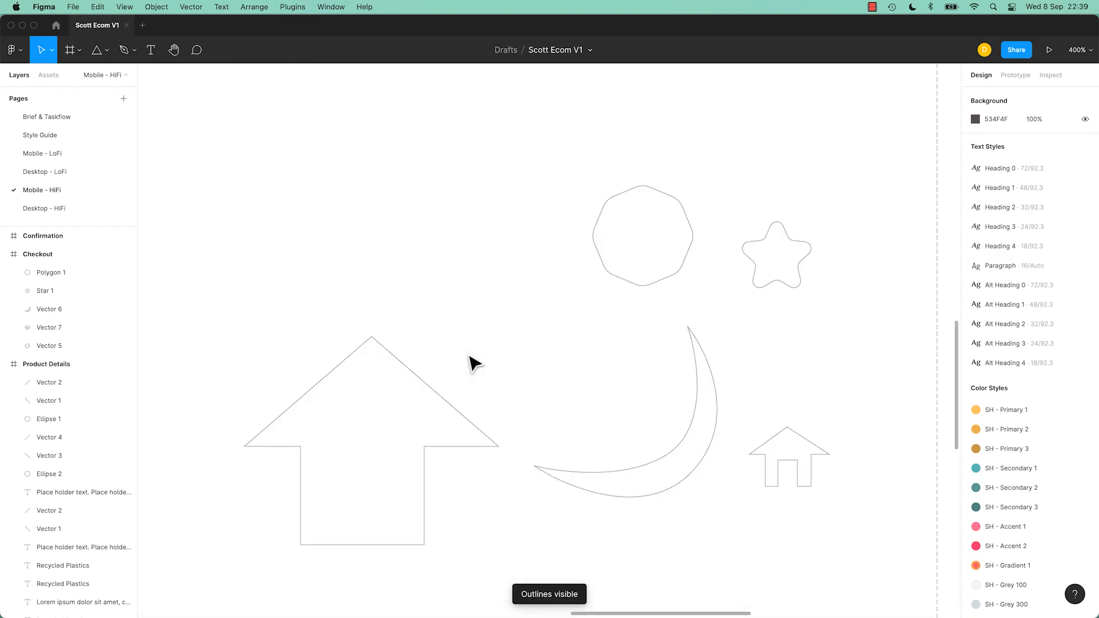
key("super+y")
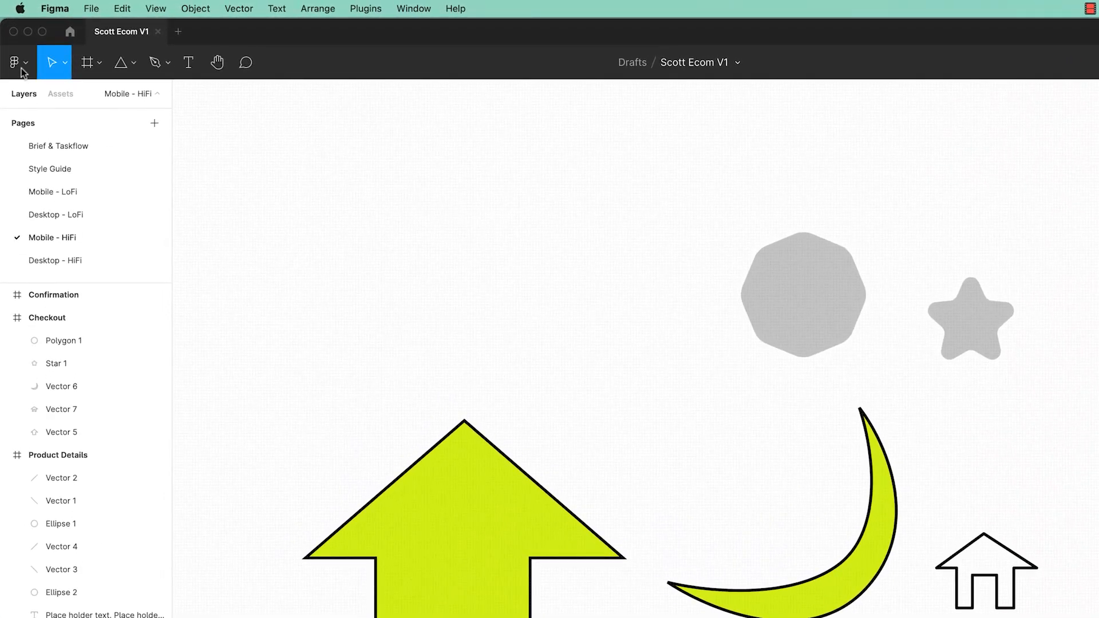
- Show the artwork as outlines, fit all the mobile frames in view, and restore the normal display
left_click(23, 71)
mouse_move(65, 184)
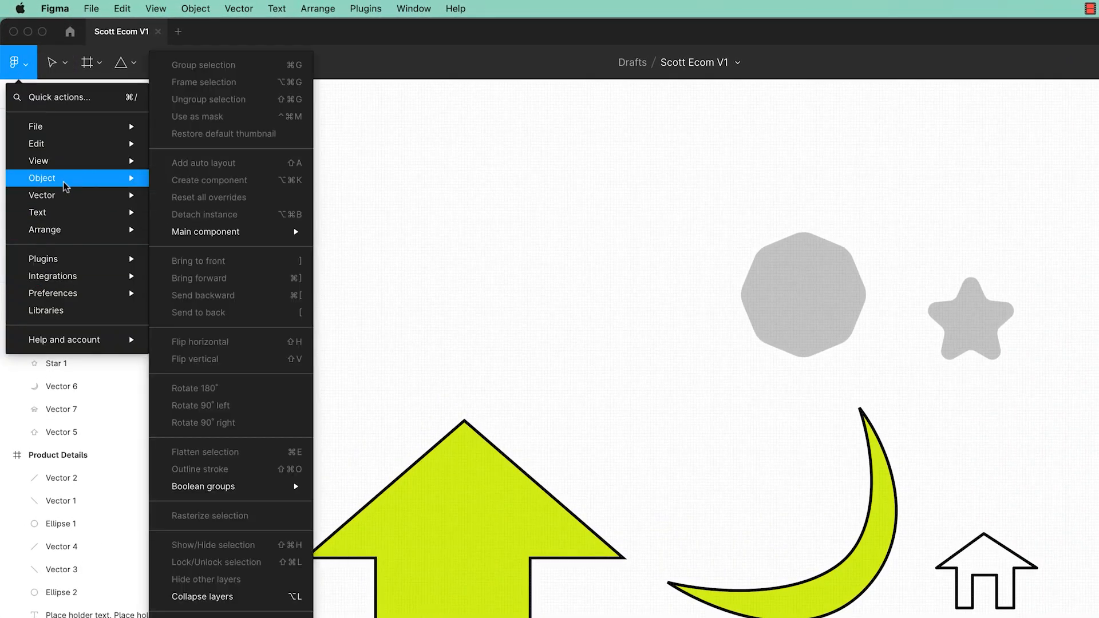
left_click(464, 318)
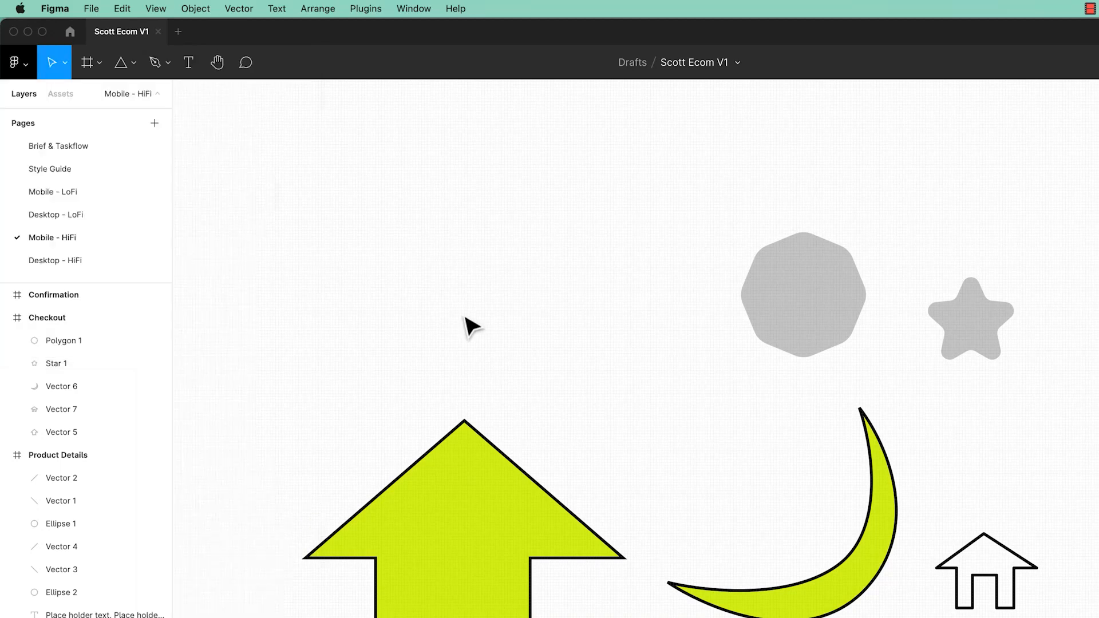
left_click(16, 63)
mouse_move(51, 181)
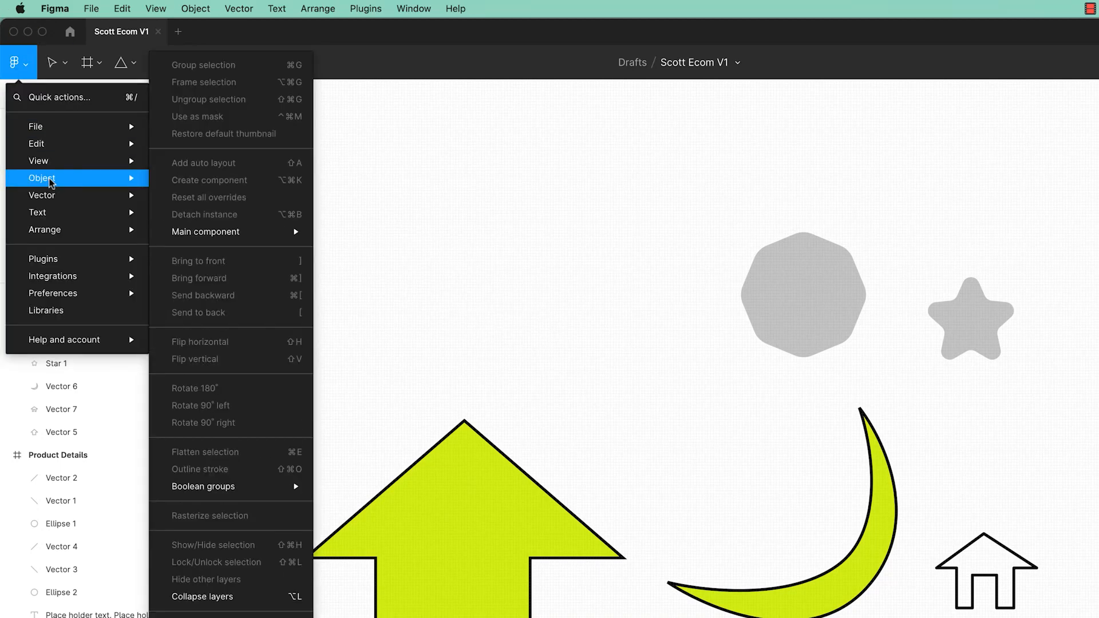
mouse_move(50, 160)
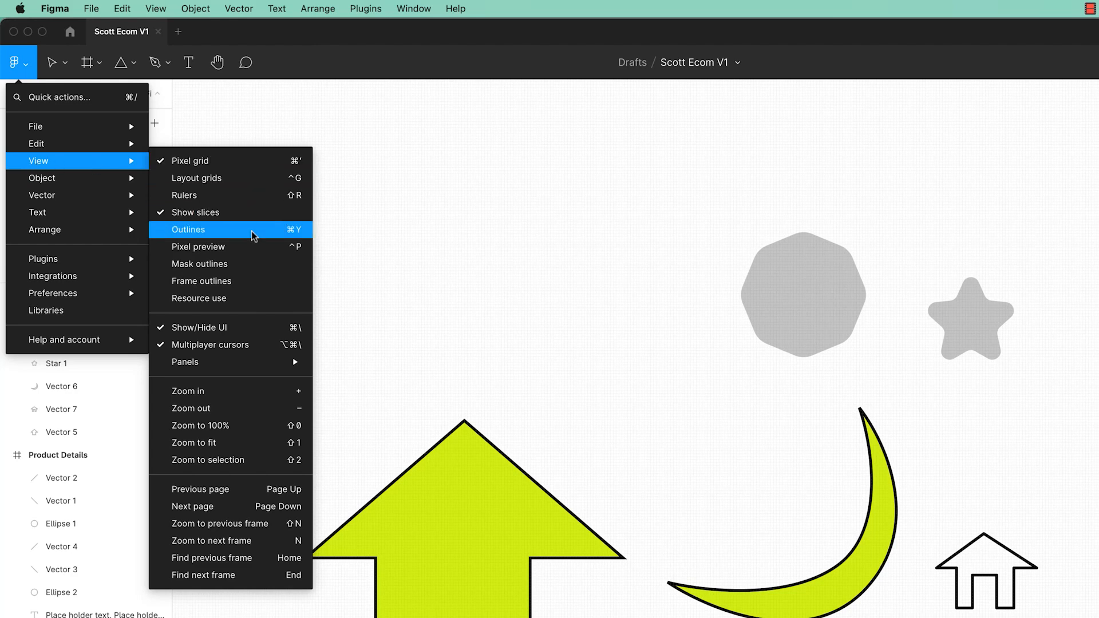
left_click(201, 229)
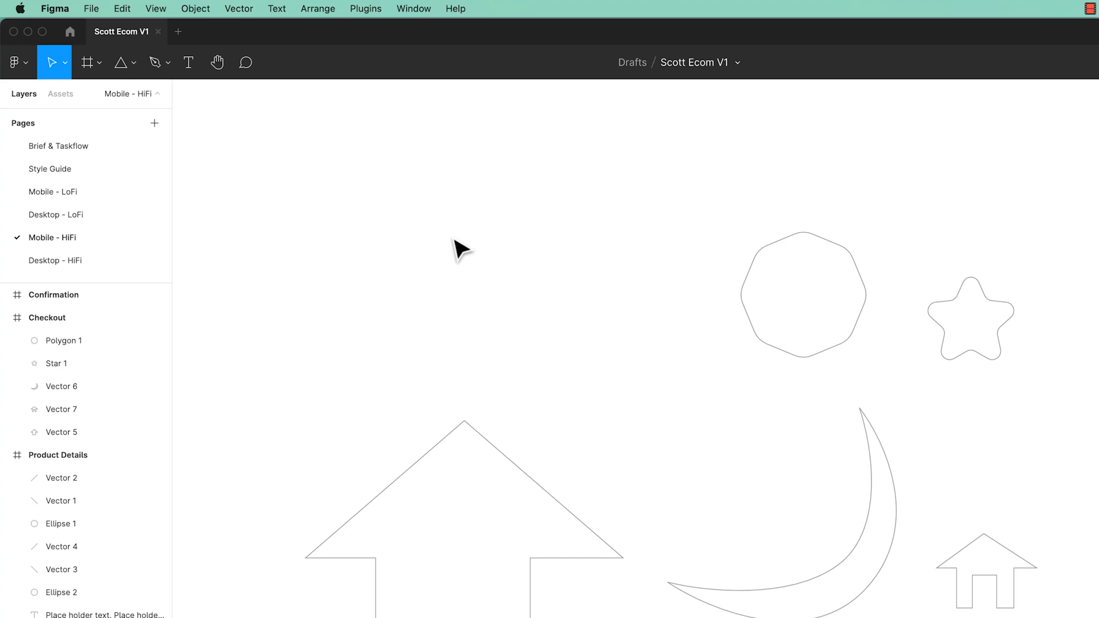
key("shift+1")
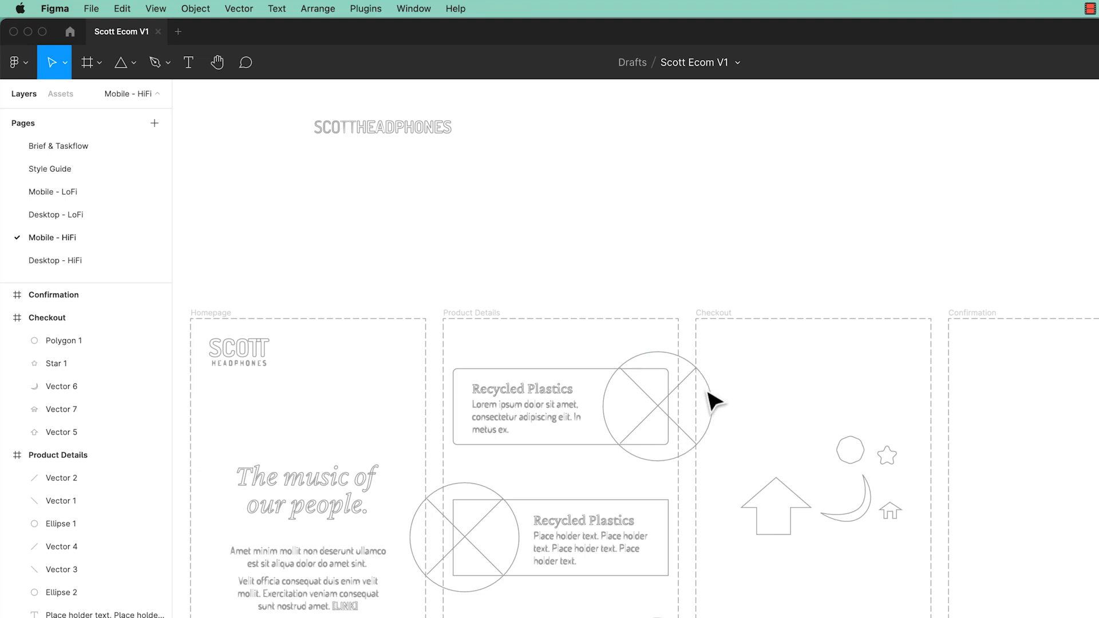
key("super+y")
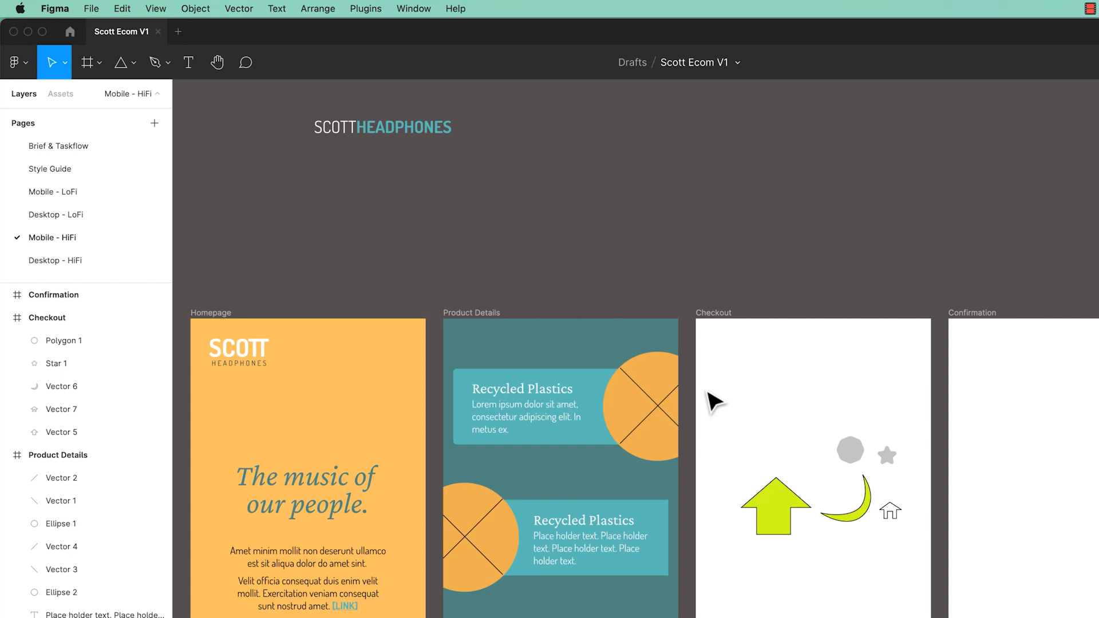
- Examine the clipped line and circle of the first Recycled Plastics card and the homepage heading as outlines, and restore the normal display
left_click(683, 379)
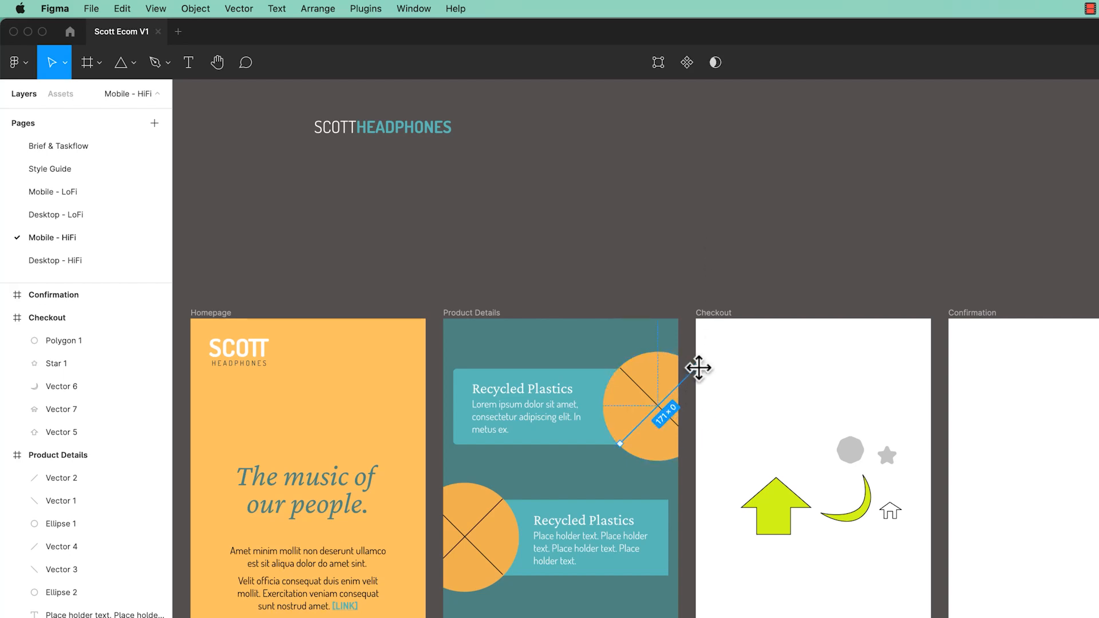
key("super+y")
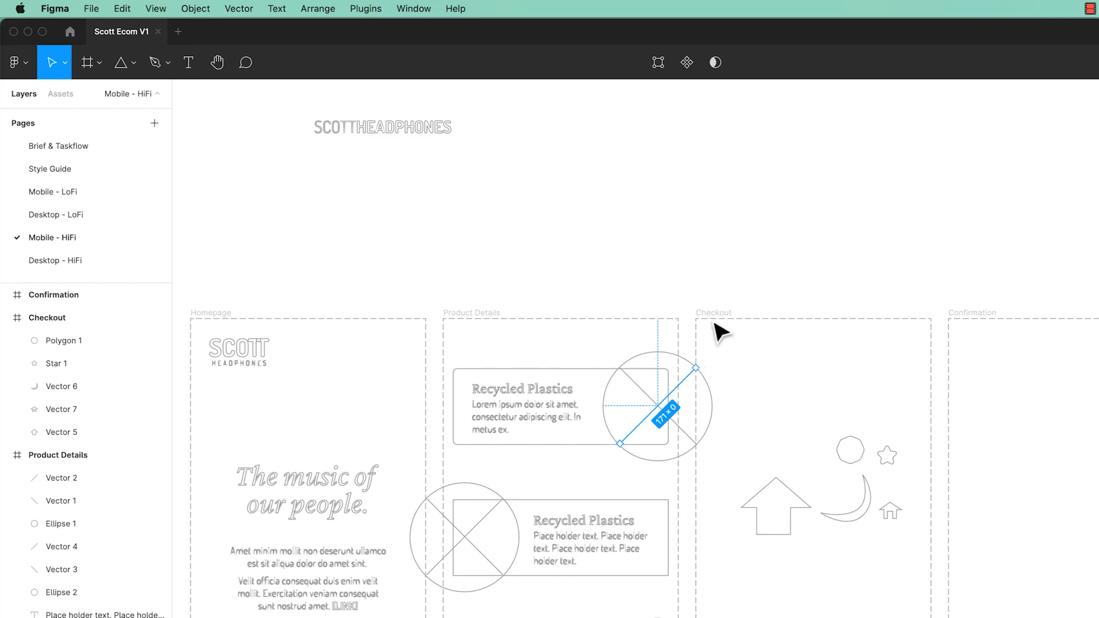
left_click(710, 246)
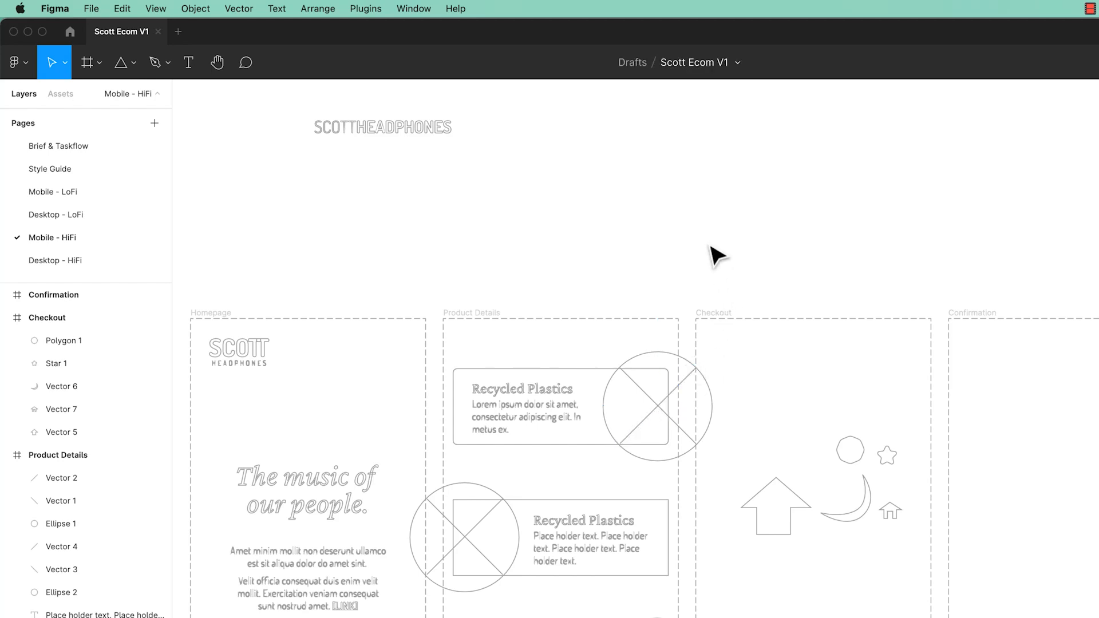
left_click(676, 389)
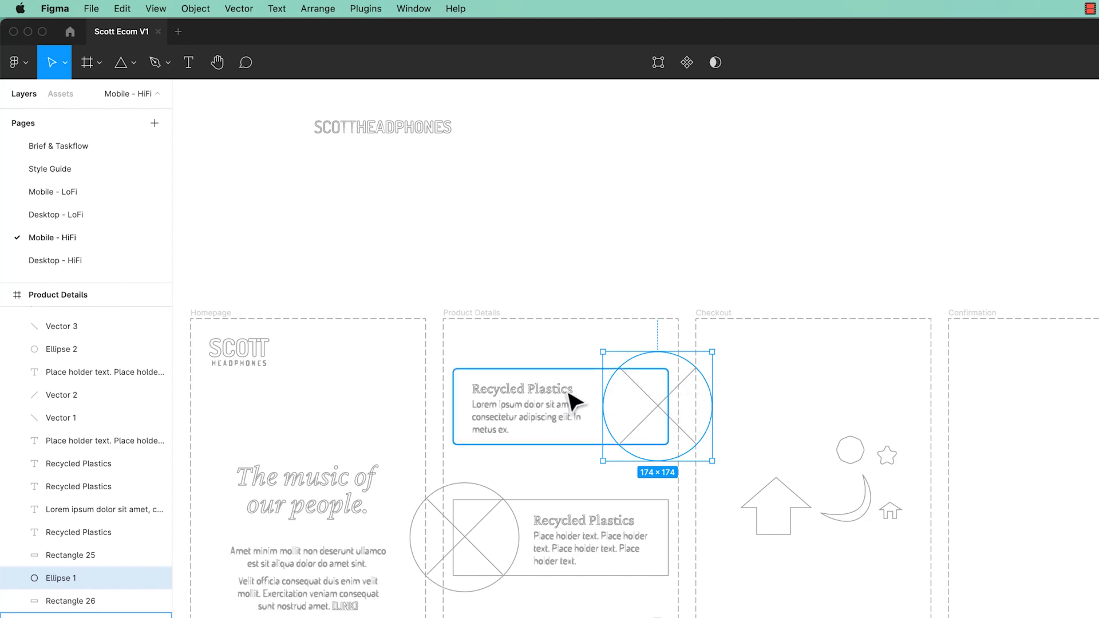
left_click(551, 416)
left_click(326, 508)
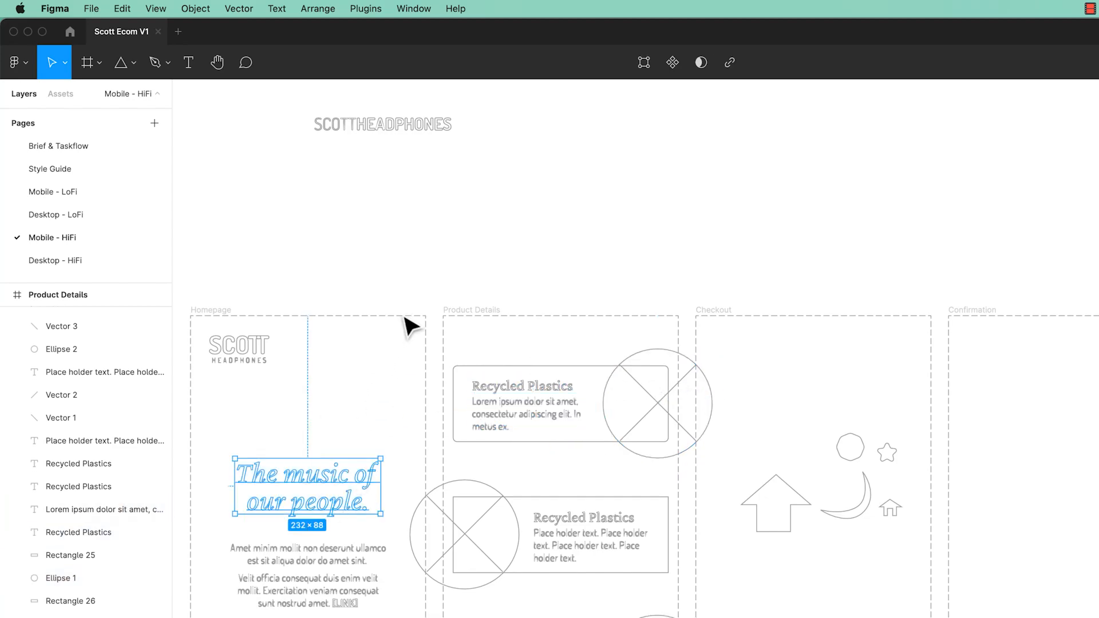
left_click(486, 261)
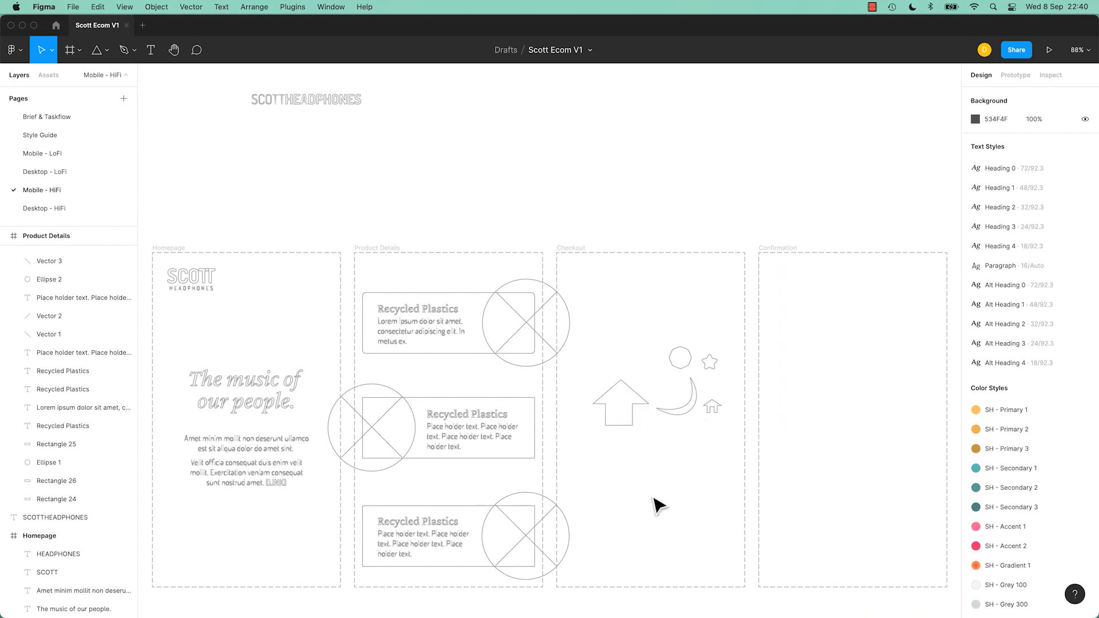
key("ctrl+y")
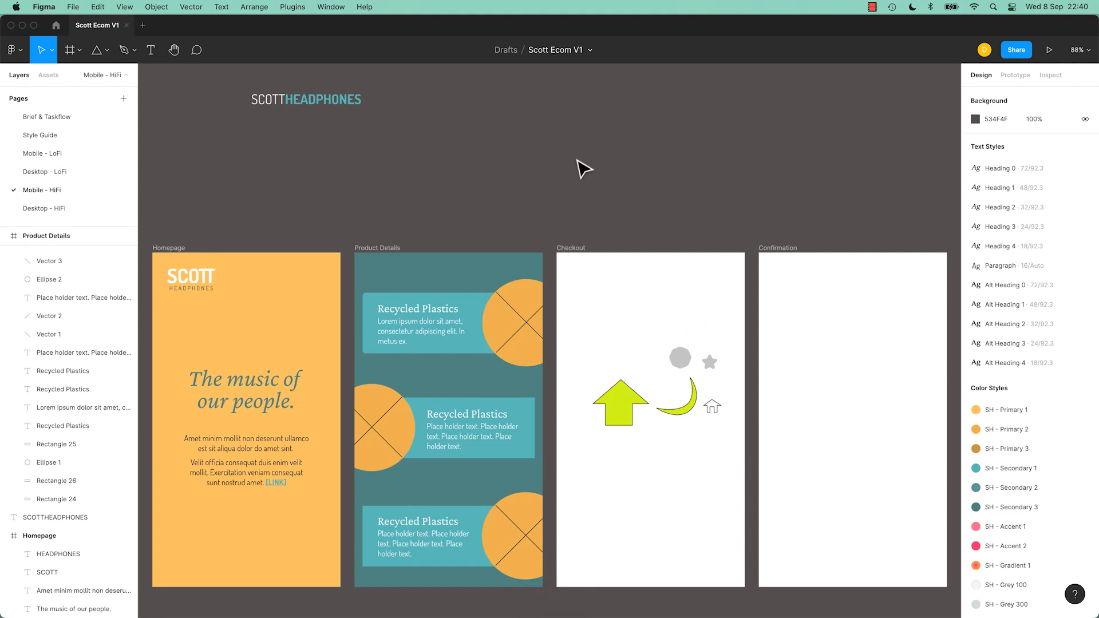
- Check the anchor points of the first card's orange circle, exit vector editing, and select and deselect the green arrow
left_click(530, 349)
double_click(530, 351)
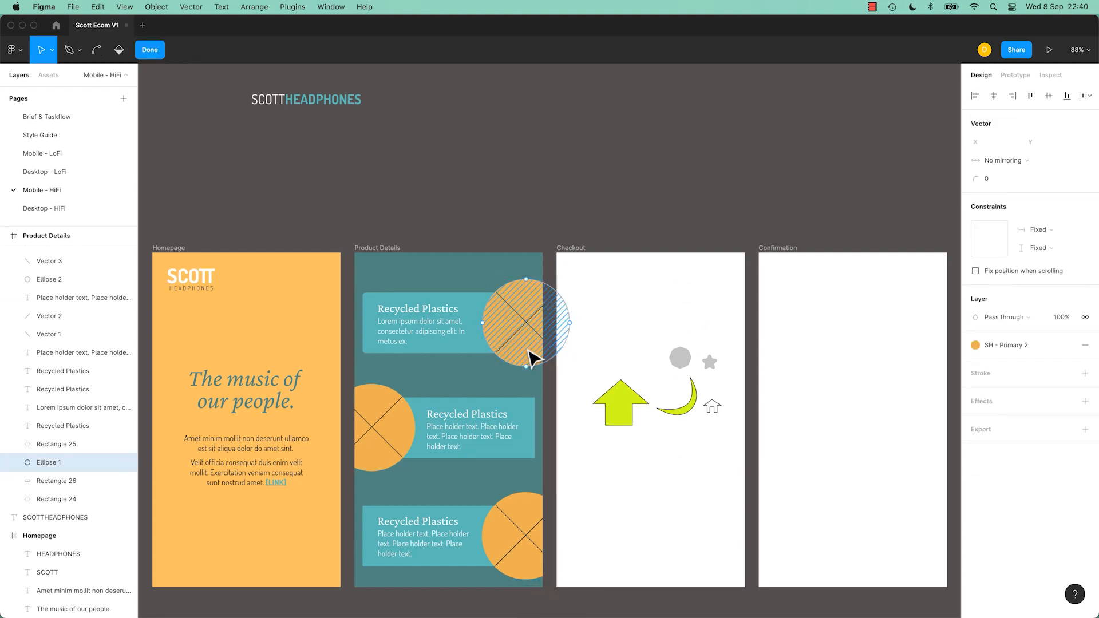
key("Escape")
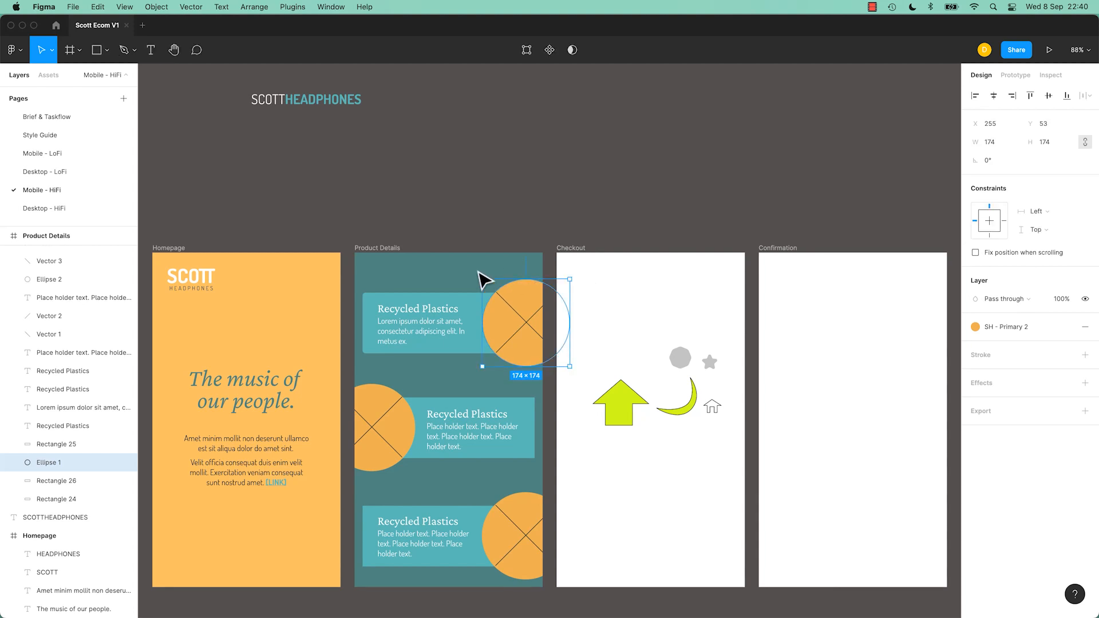
left_click(624, 401)
left_click(641, 341)
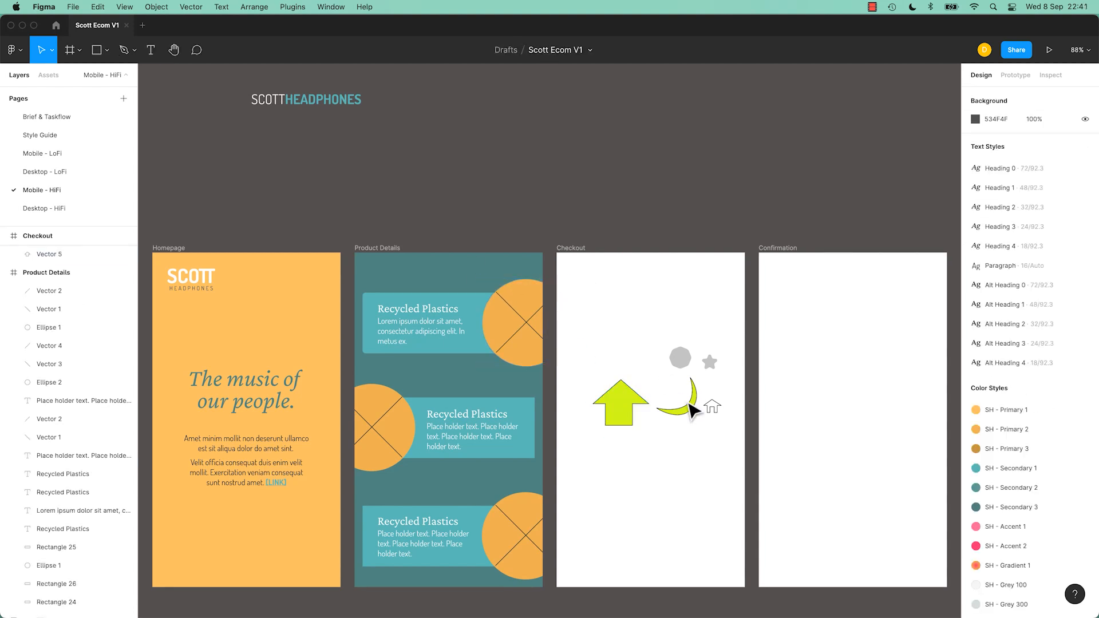
- Enter vector editing on the green arrow, view the Checkout shapes at 800%, exit editing and deselect the arrow
double_click(621, 413)
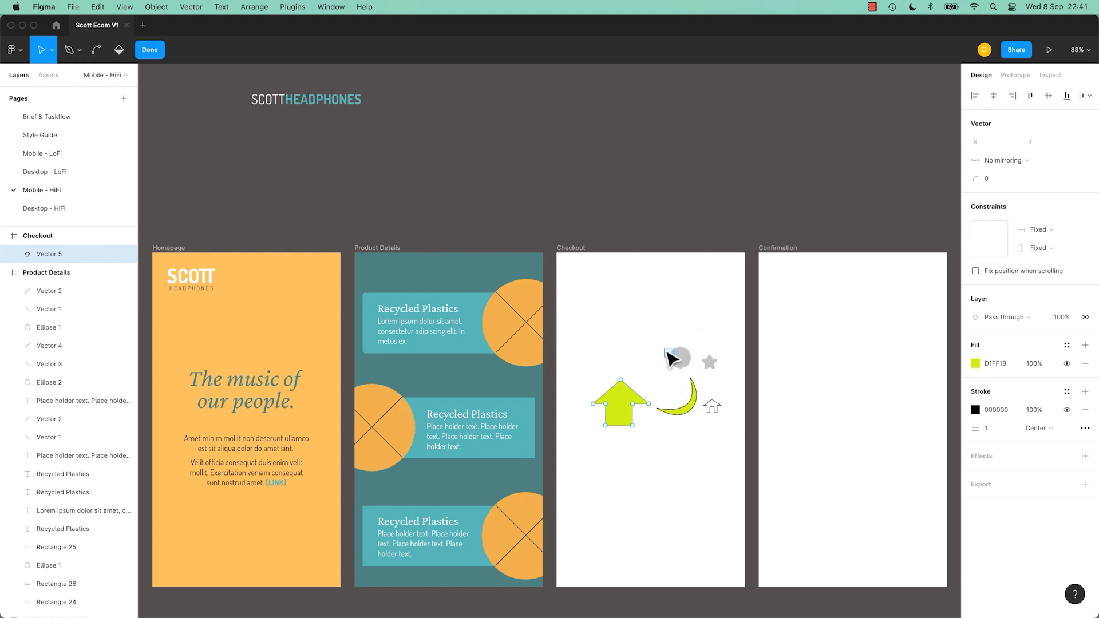
key("super+plus")
key("super+plus")
key("super+plus")
key("super+plus")
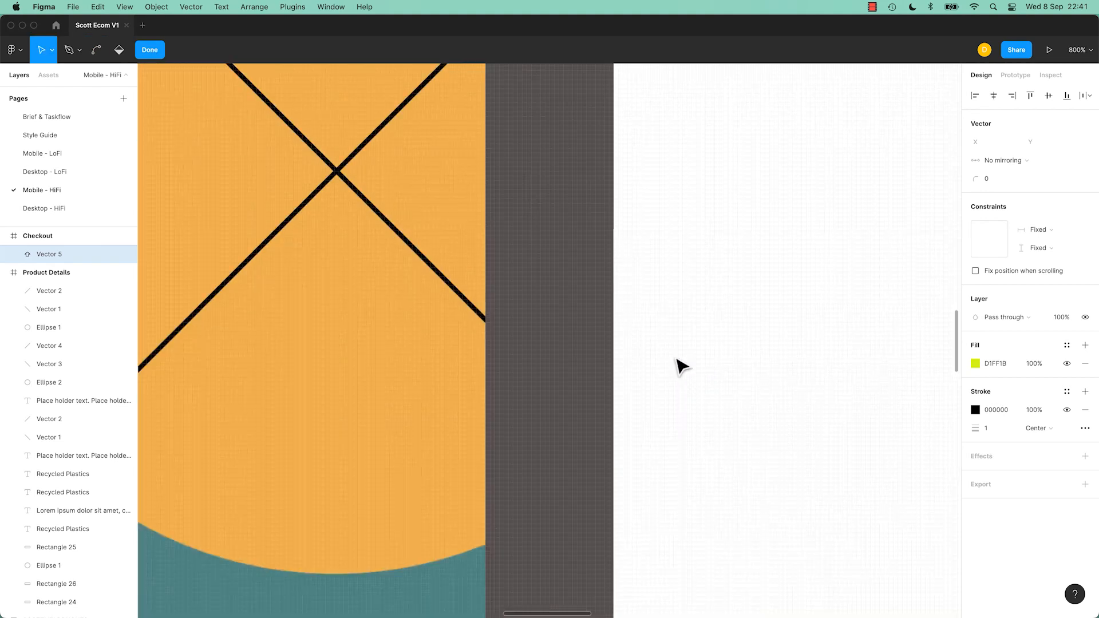
left_click_drag(767, 370, 312, 343)
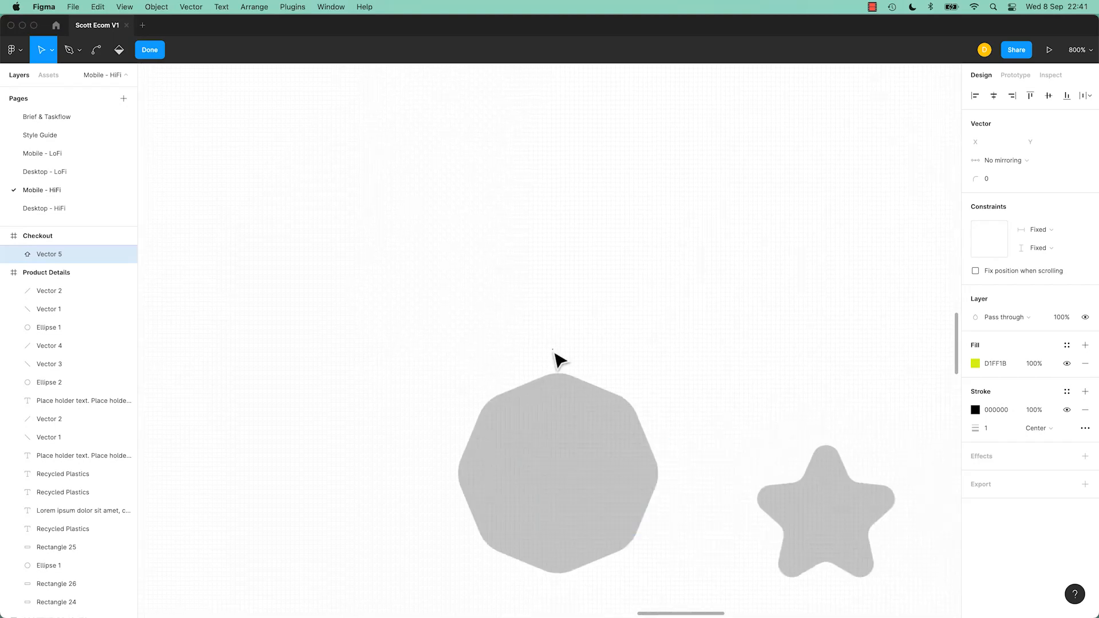
left_click(152, 51)
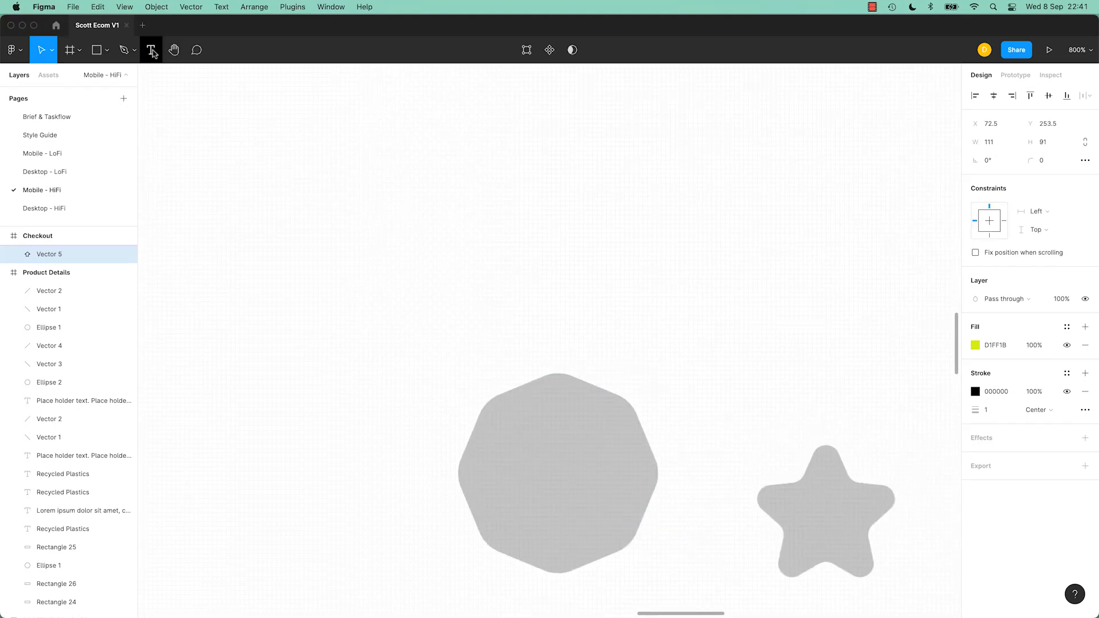
left_click(407, 211)
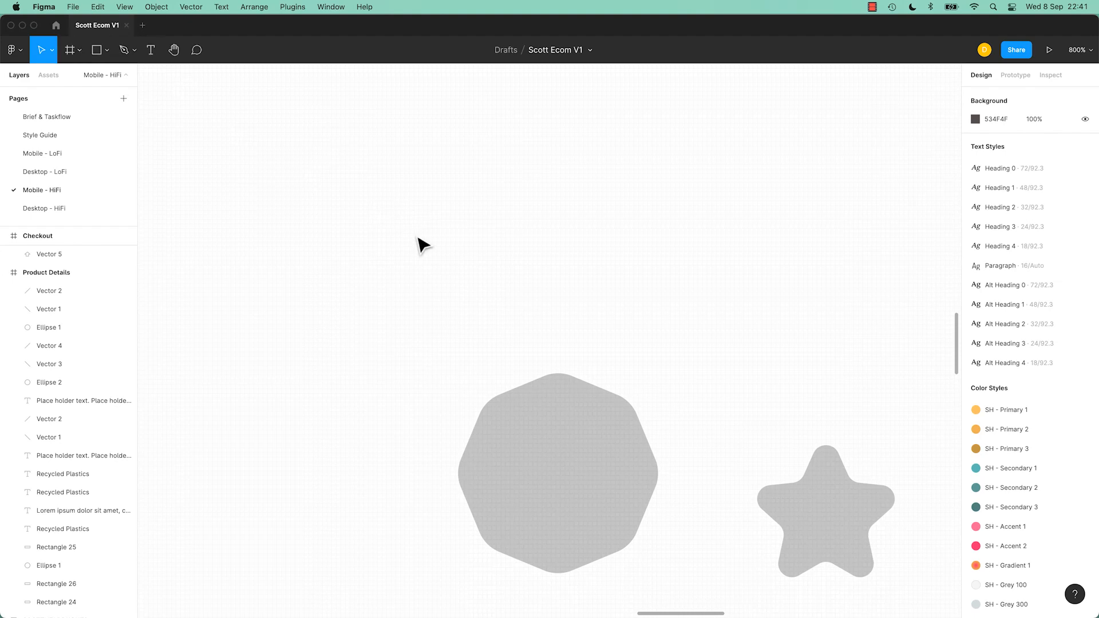